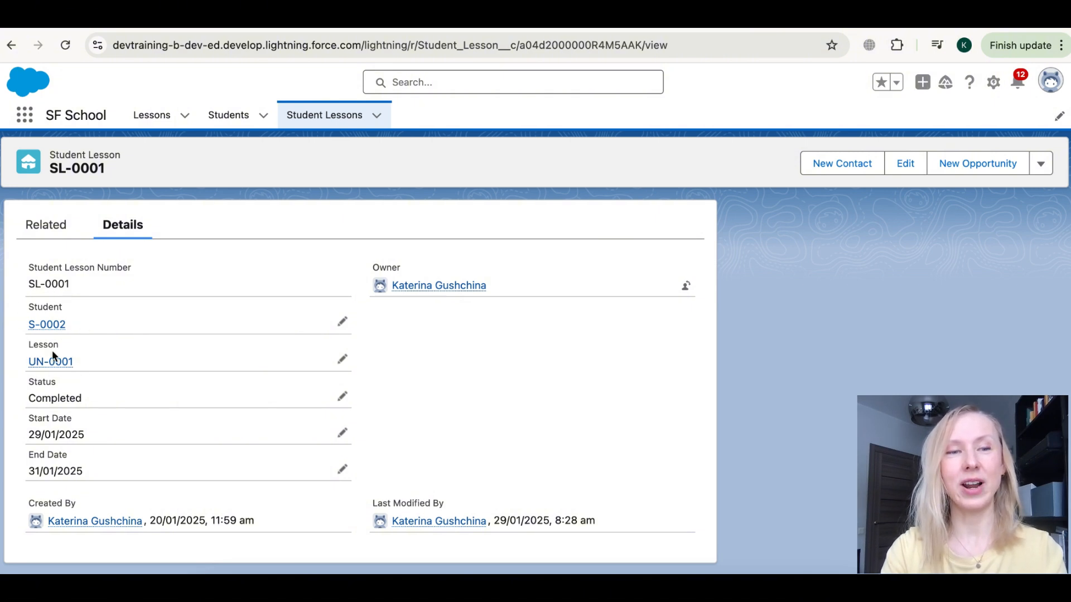
Open the first student record in the Students list and examine its related student lessons
click(230, 116)
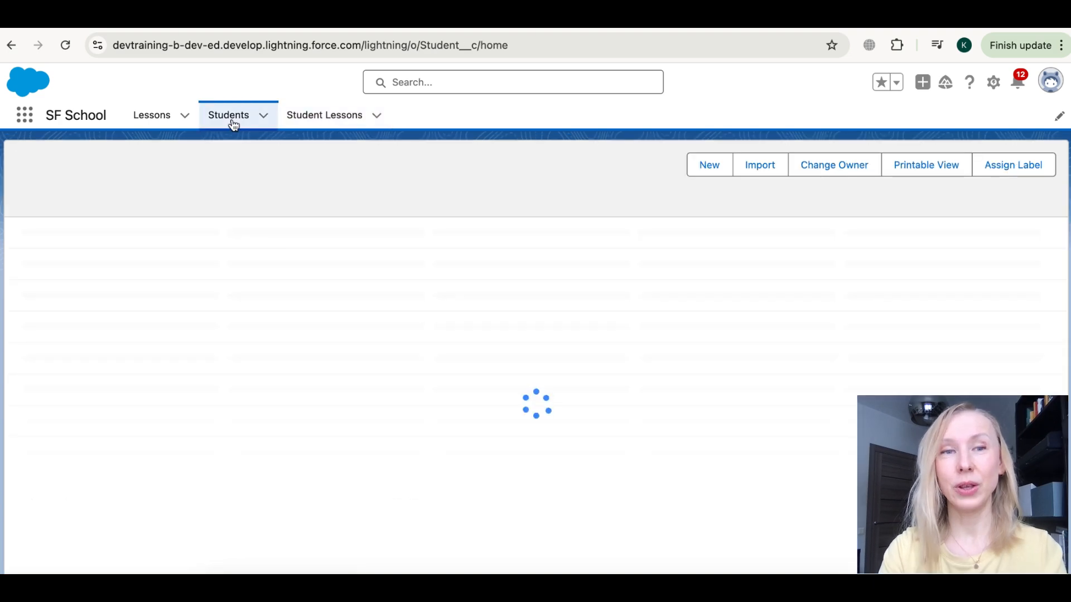
click(108, 259)
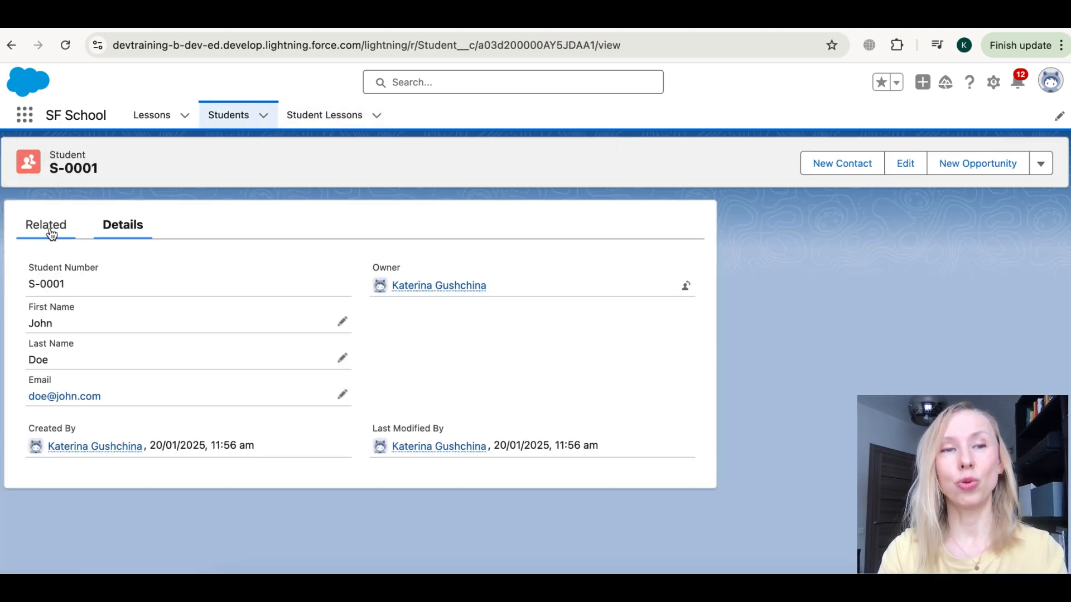
click(49, 231)
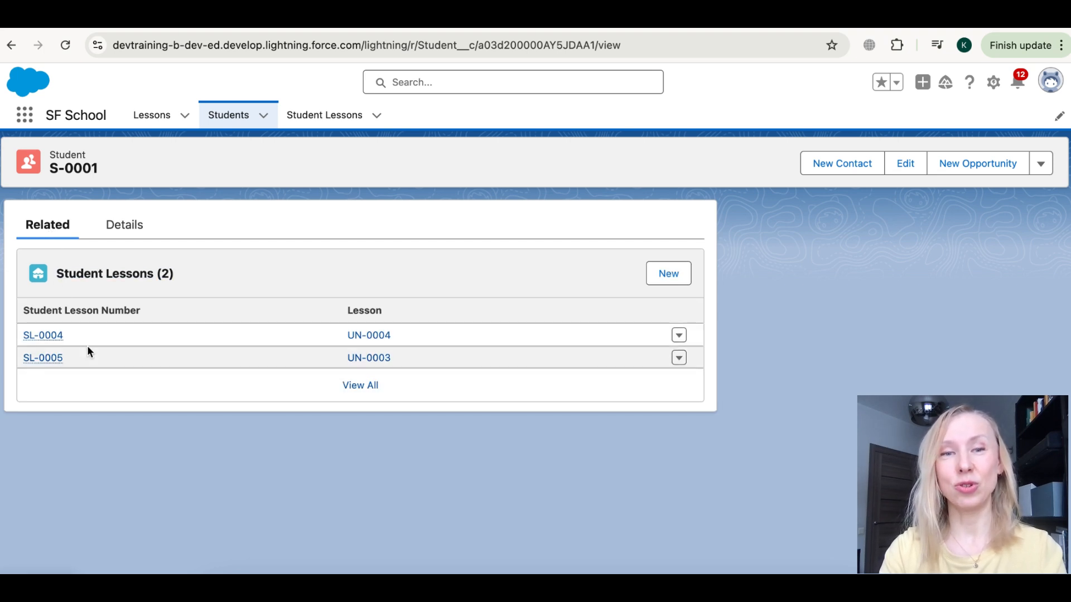
mouse_move(53, 338)
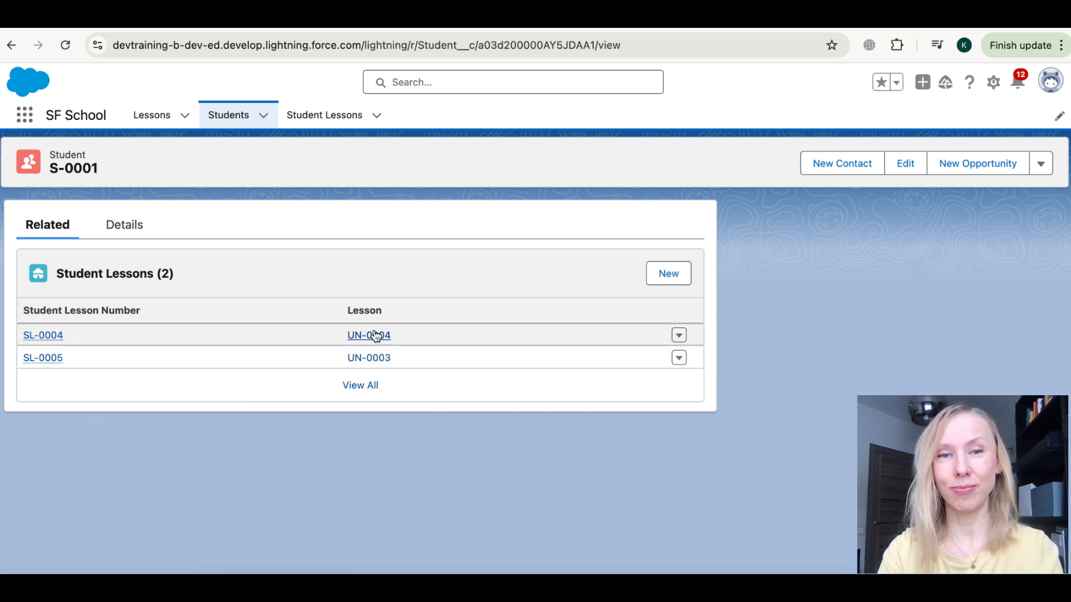
Find the Student Lesson object in Setup's Object Manager by searching for "Stu" and show its fields and relationships
click(996, 84)
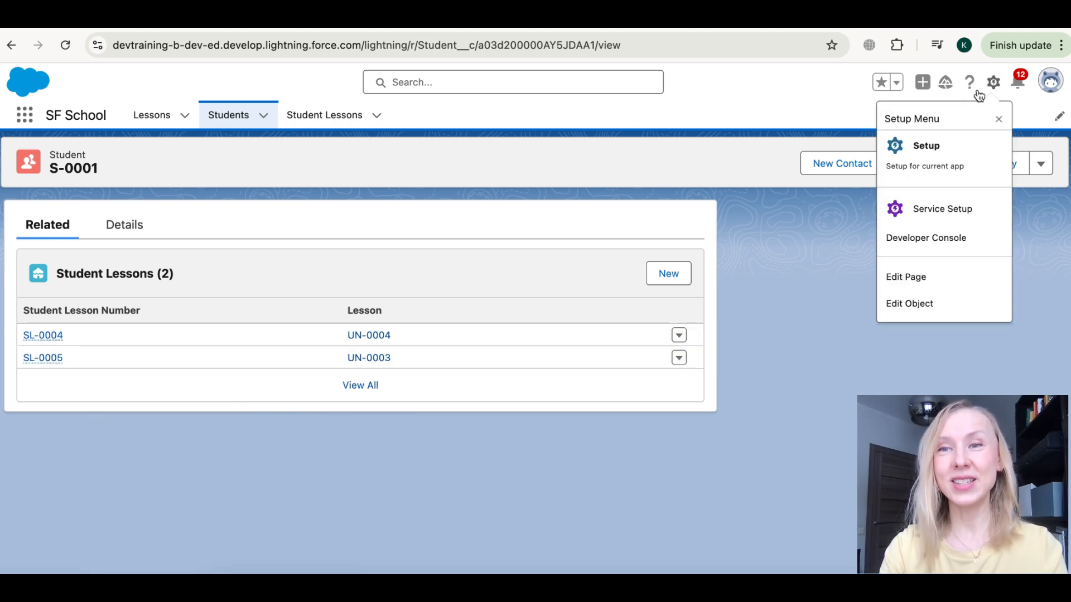
click(927, 145)
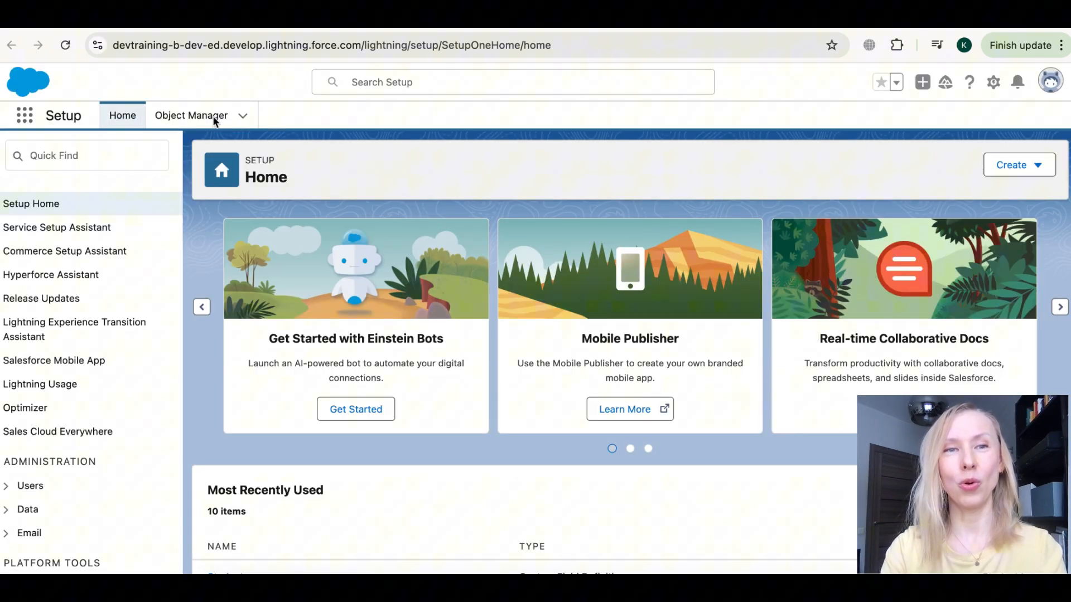
click(214, 118)
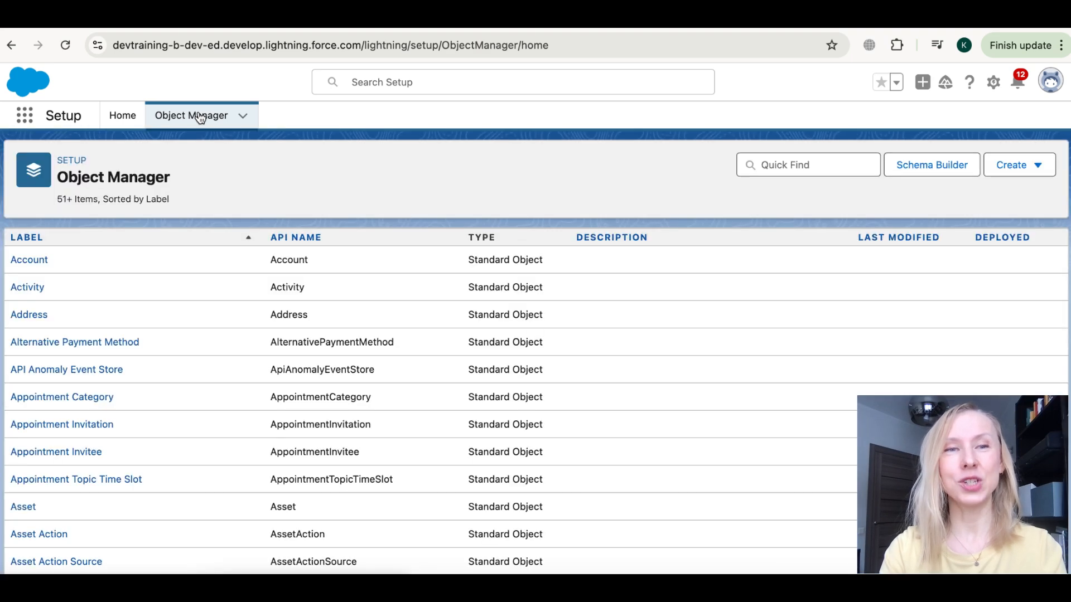
click(809, 166)
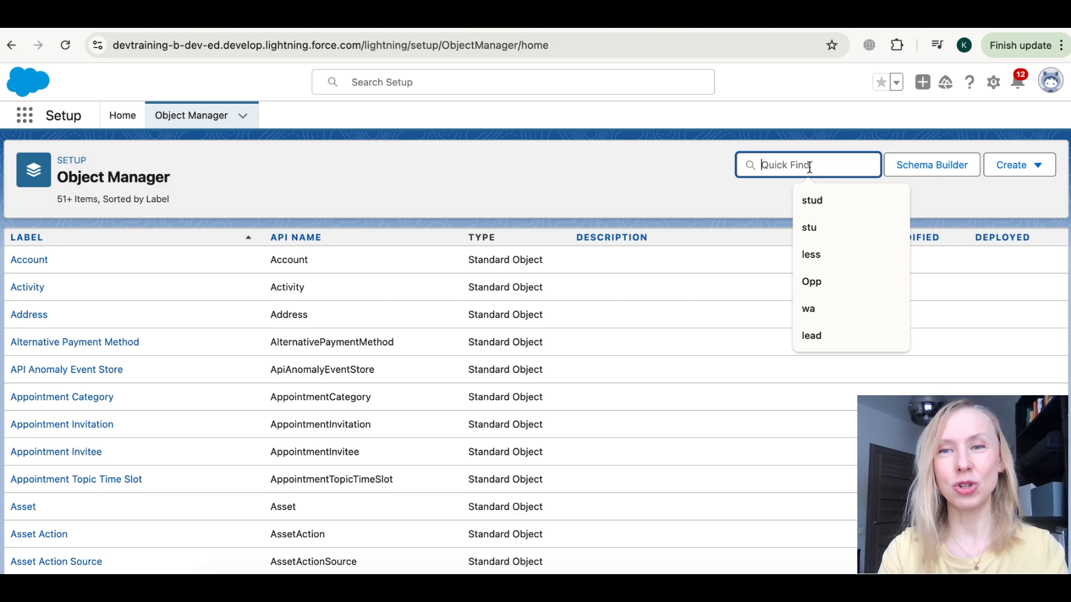
text(Stu)
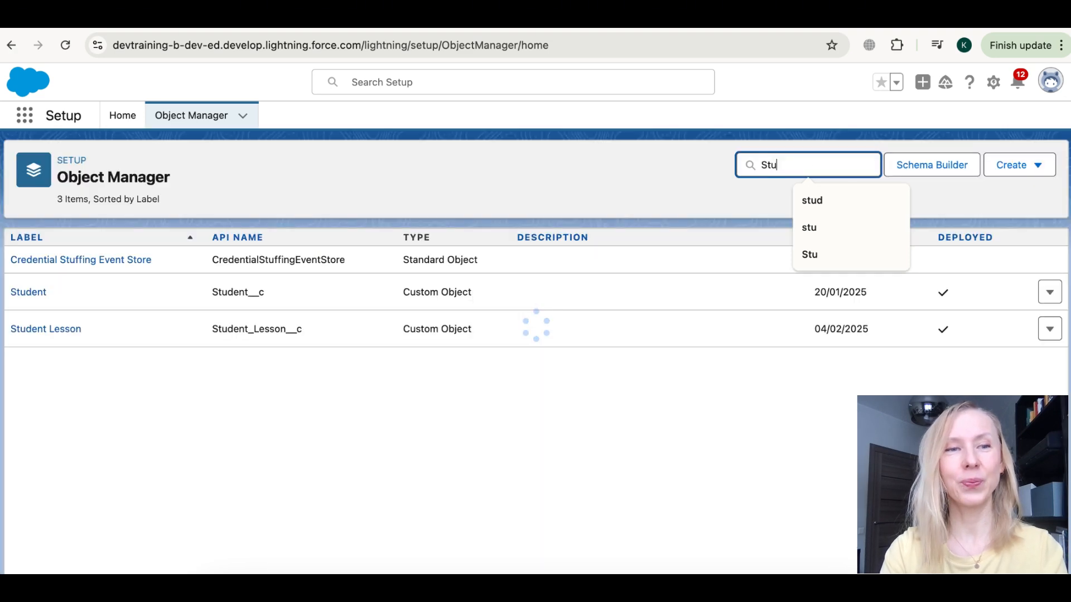
click(58, 330)
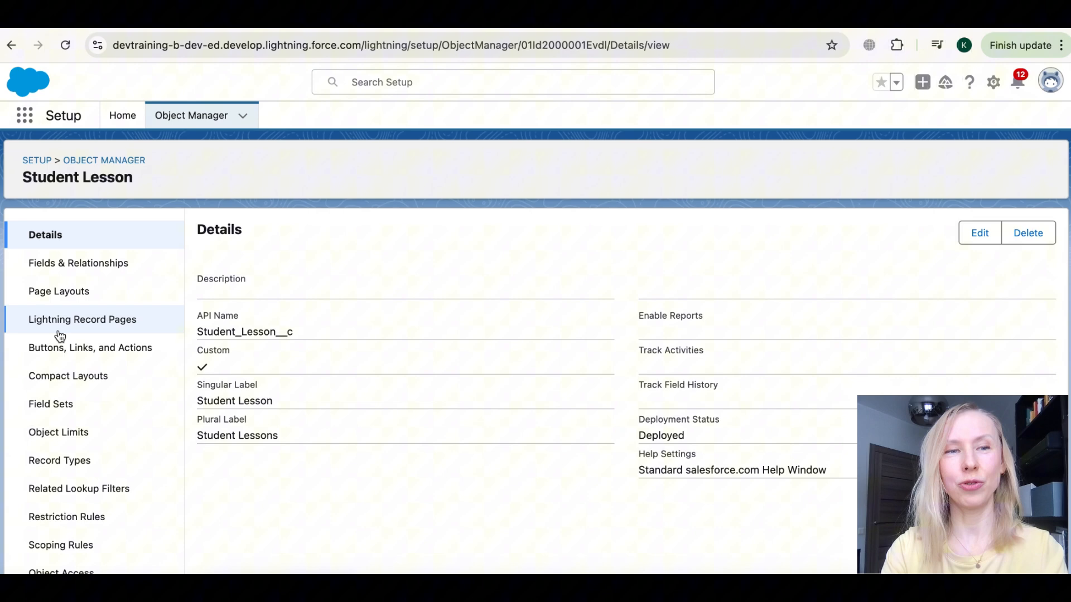
click(71, 257)
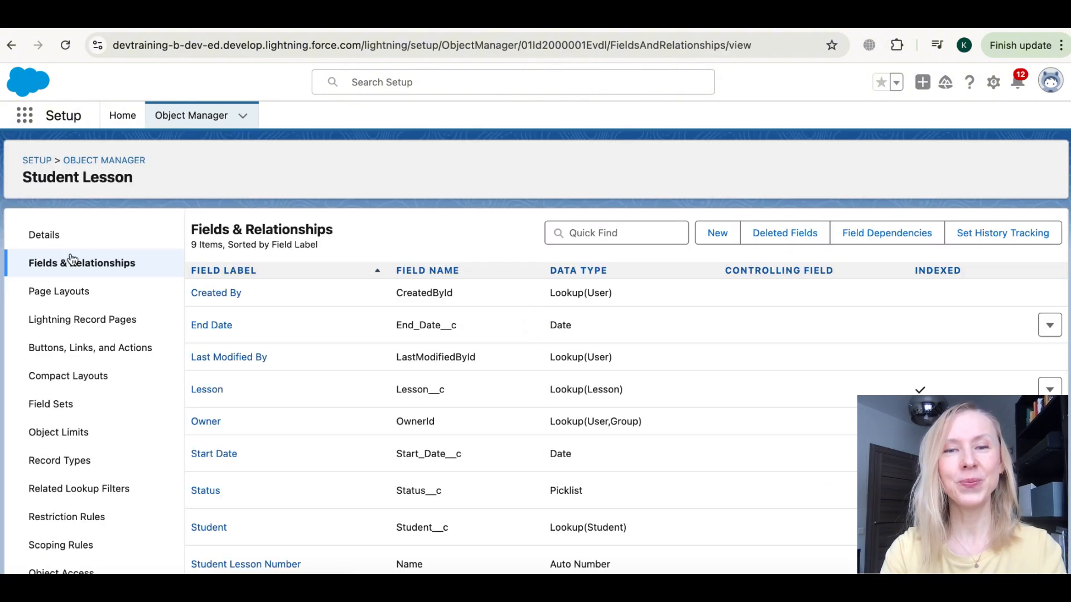
Start a new custom field on the Student Lesson object with Formula as its data type
click(725, 237)
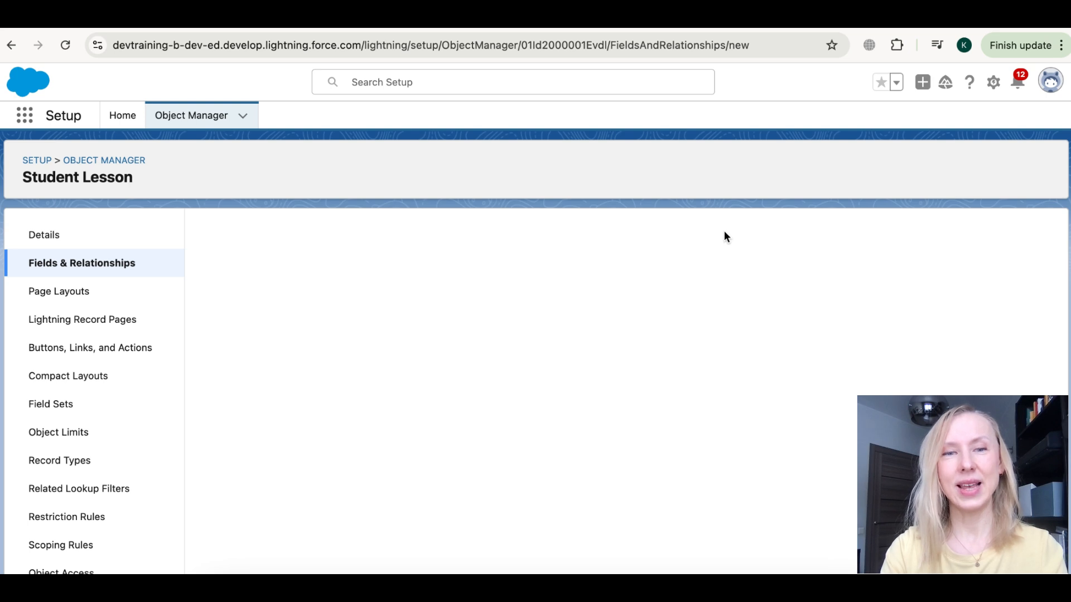
click(228, 456)
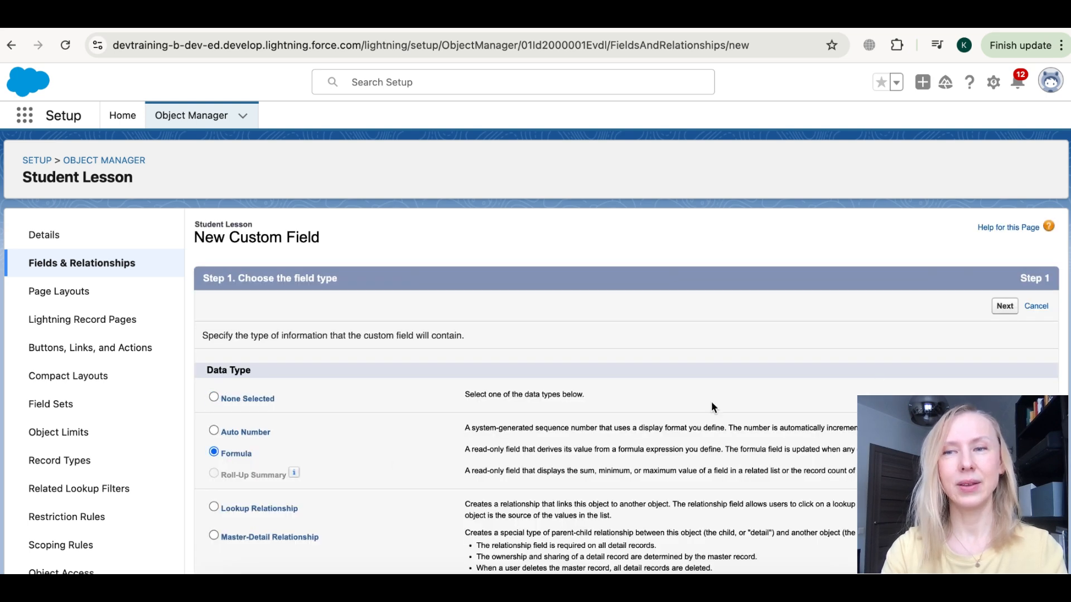
click(1004, 306)
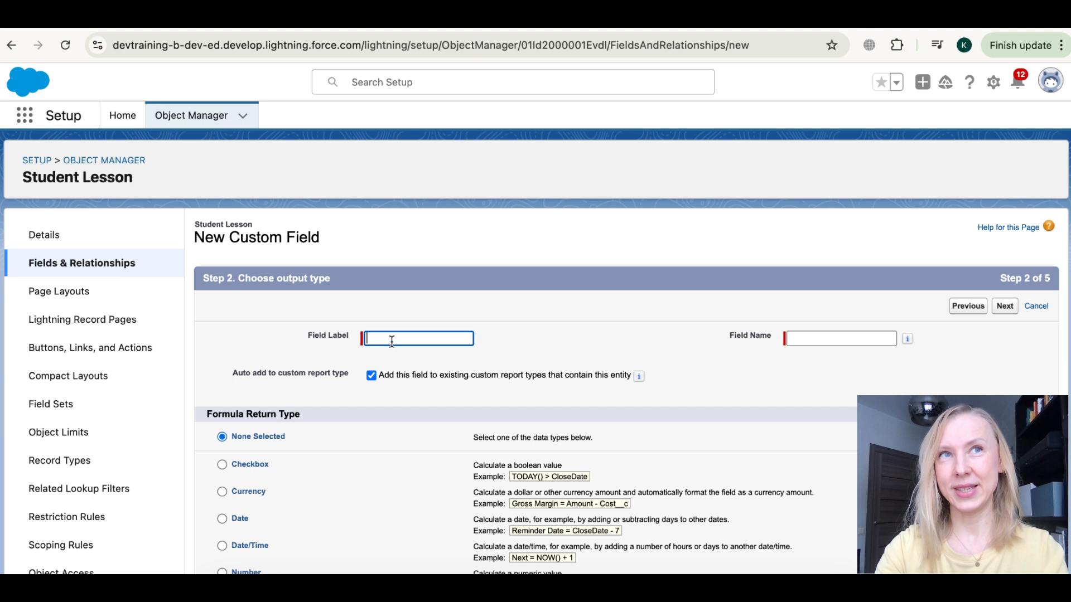
Label the field Duration, give it a Number return type with 0 decimal places, and proceed to the formula entry
text(Duration)
click(798, 340)
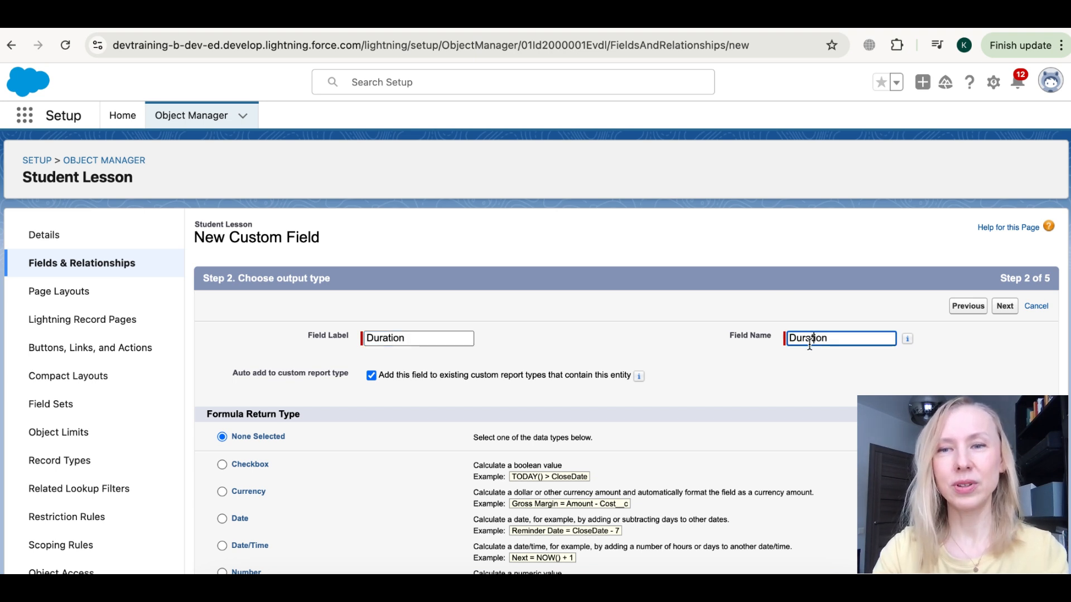
scroll(721, 443, down, 3)
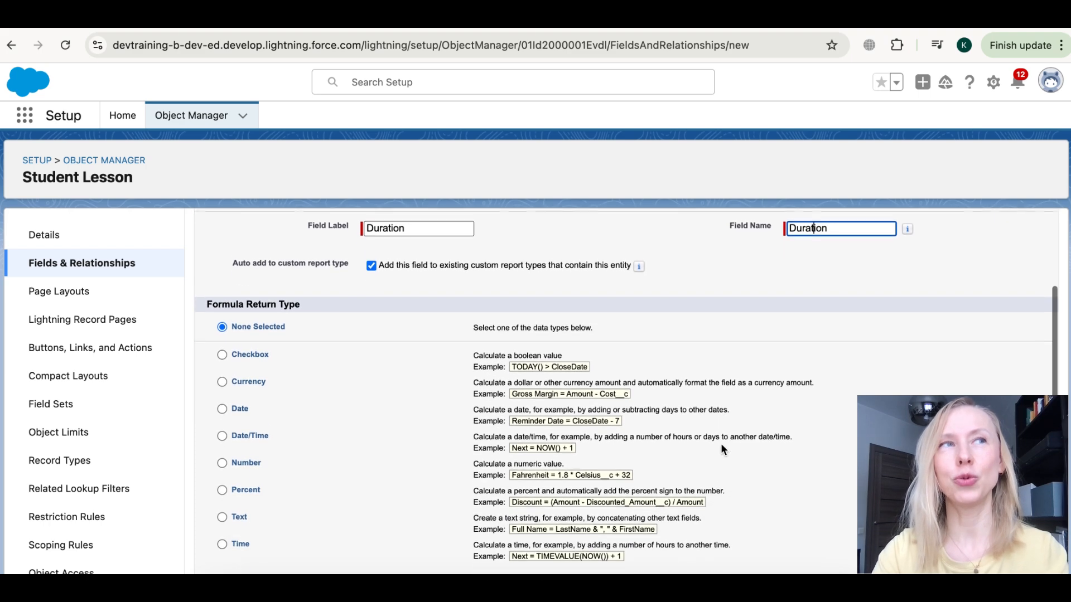
click(253, 453)
scroll(253, 453, down, 1)
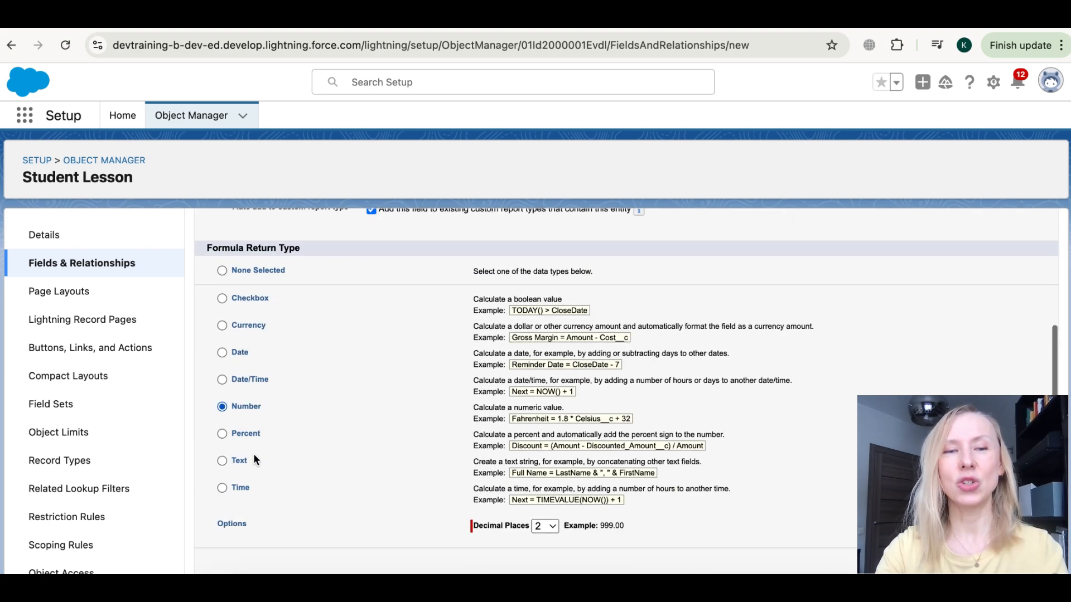
click(552, 527)
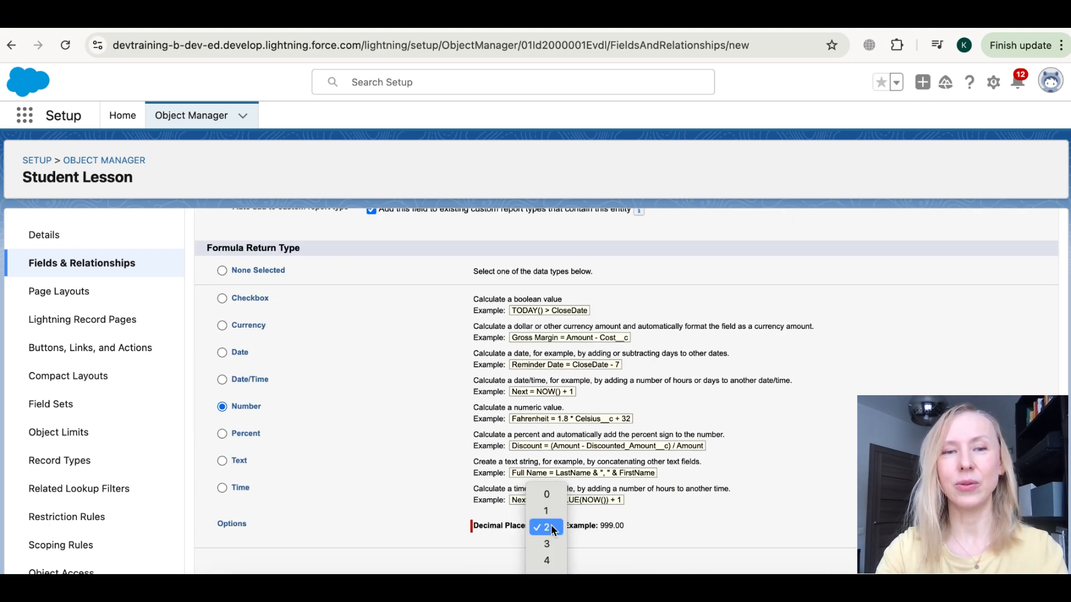
click(547, 495)
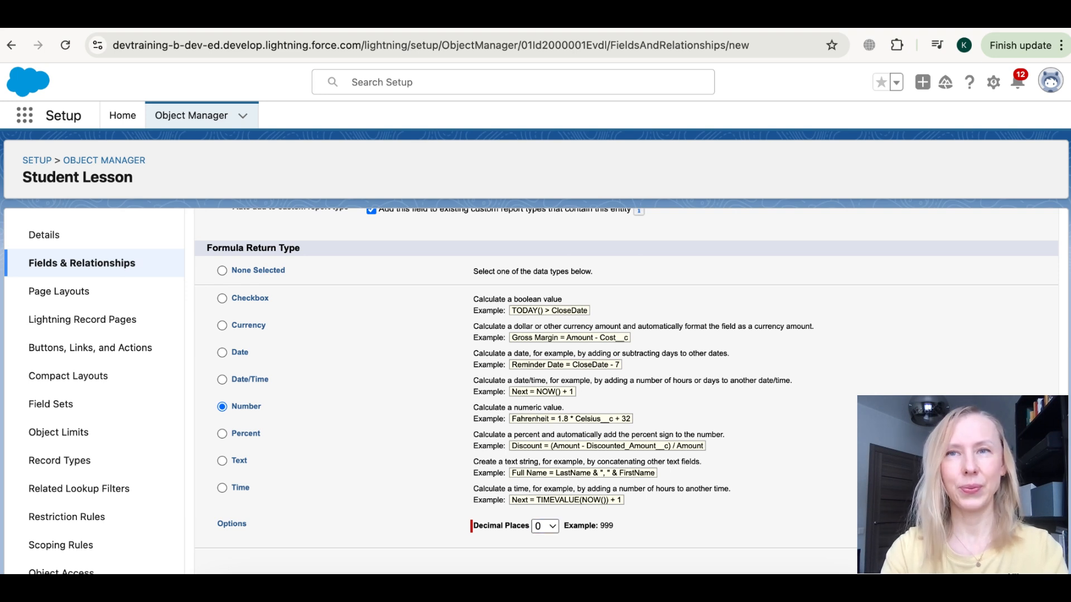
click(1008, 563)
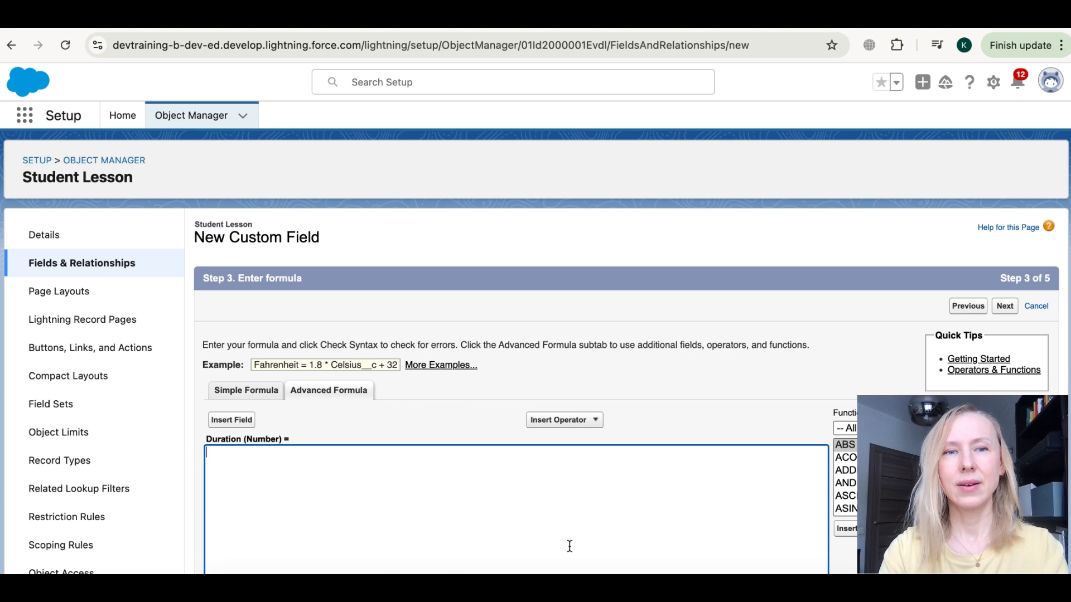
Examine the field types and operator options that the Simple Formula editor offers, comparing it with the Advanced Formula editor
scroll(569, 544, down, 2)
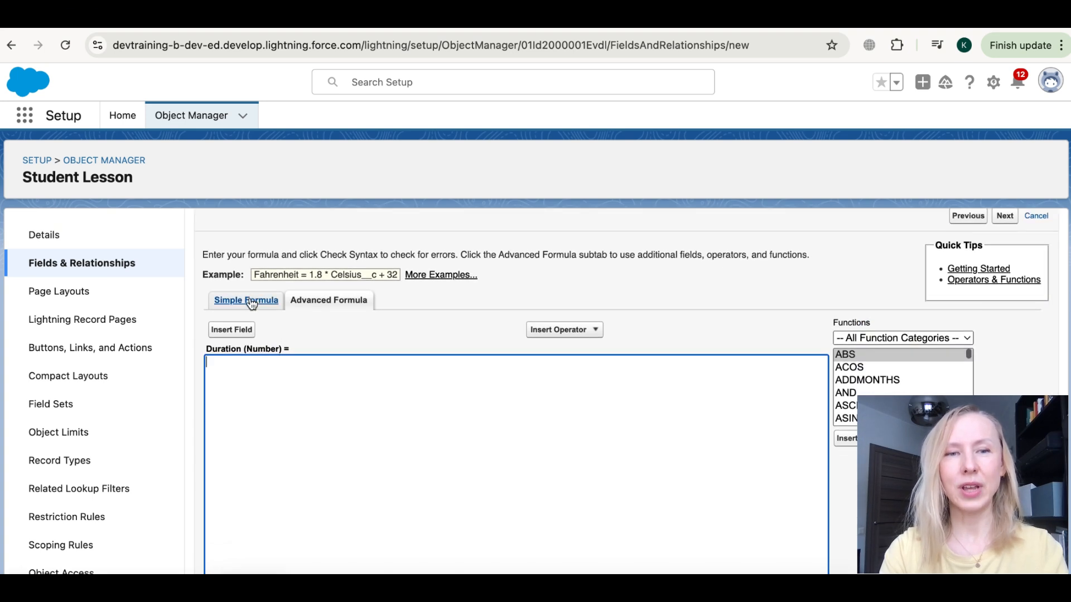
click(252, 304)
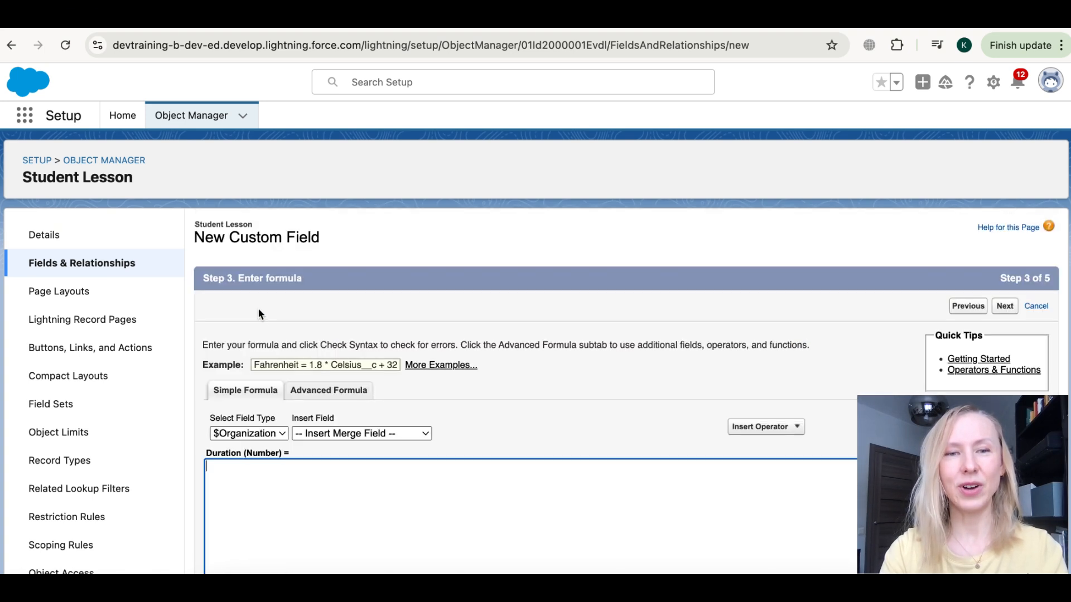
click(312, 392)
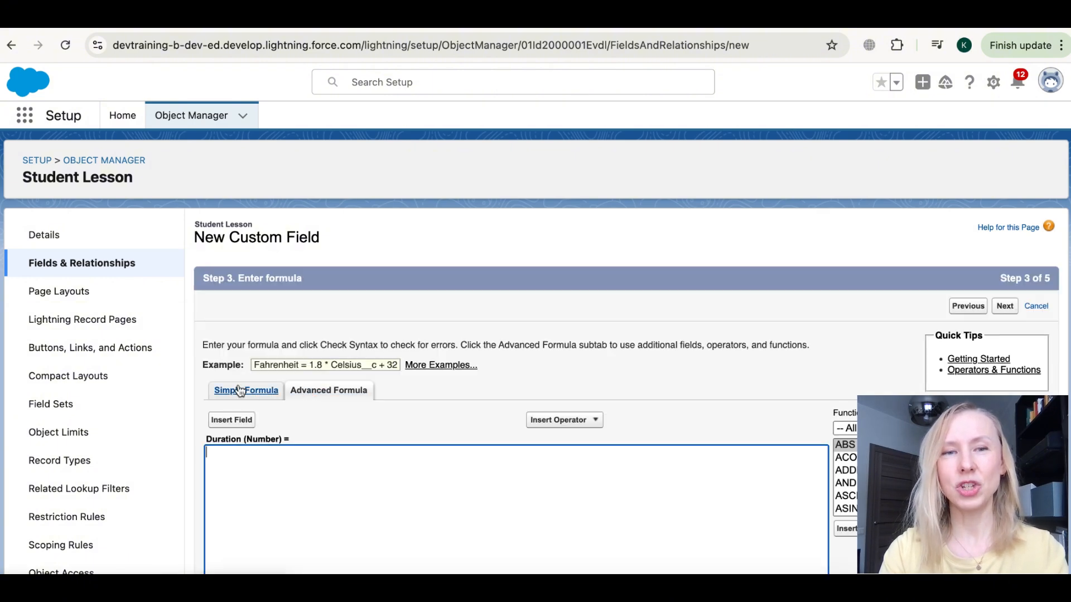
click(240, 391)
scroll(239, 390, down, 3)
click(248, 301)
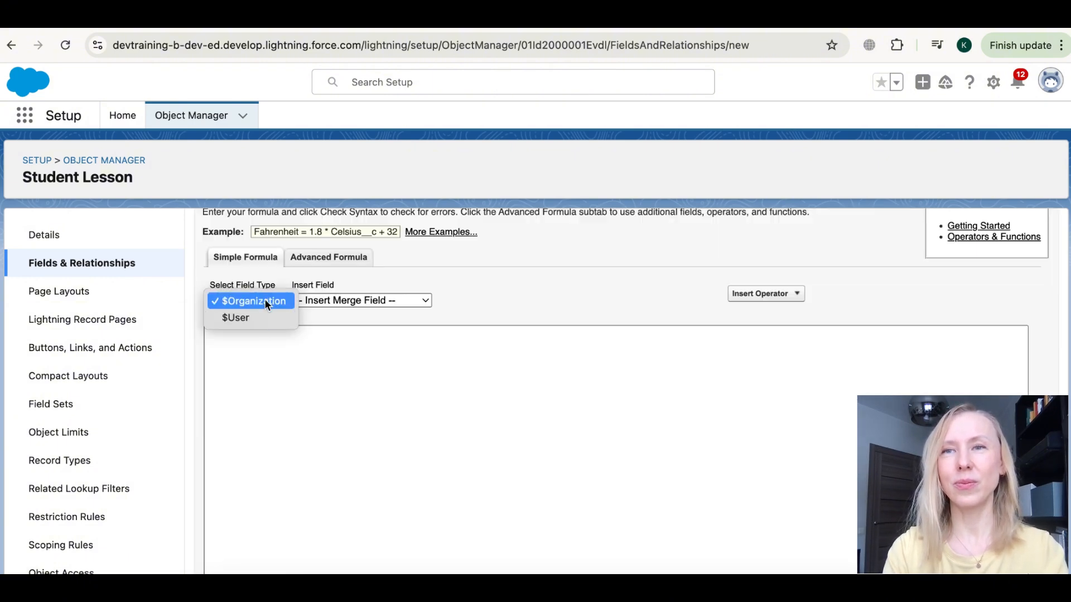
click(545, 325)
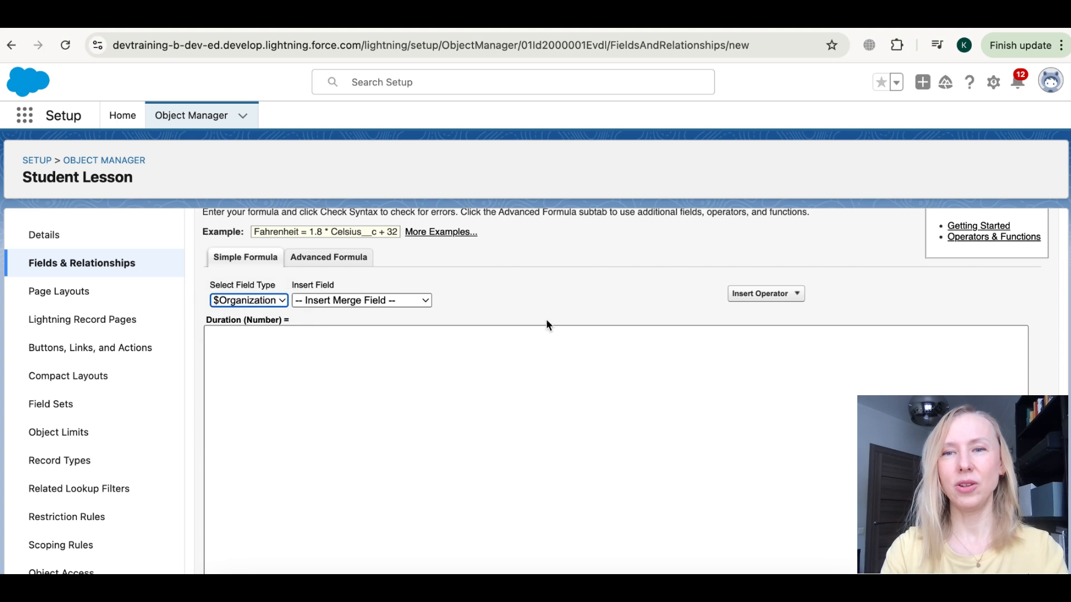
click(762, 298)
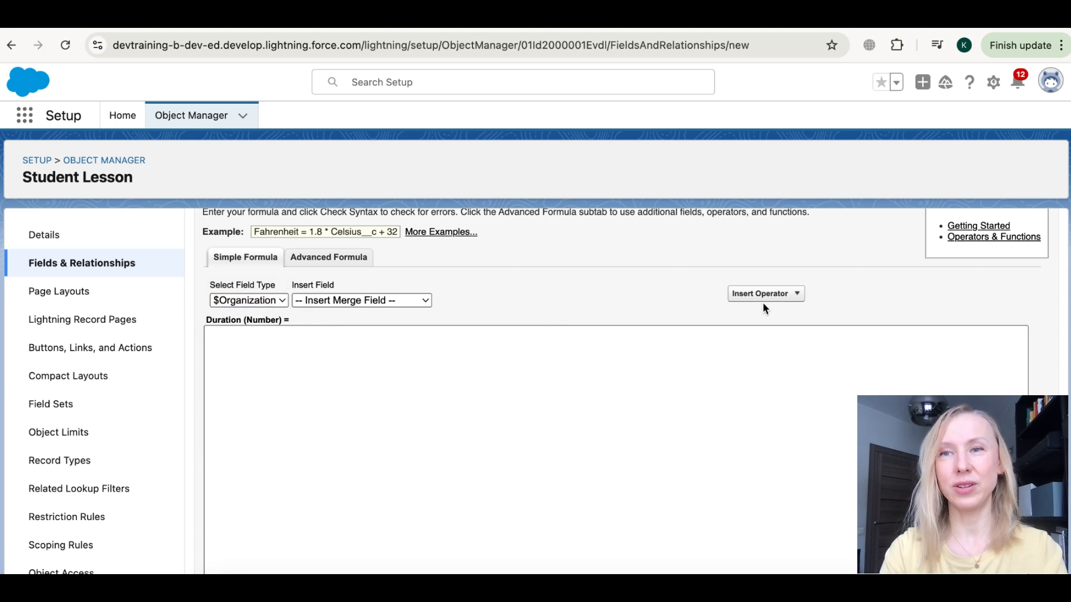
click(587, 299)
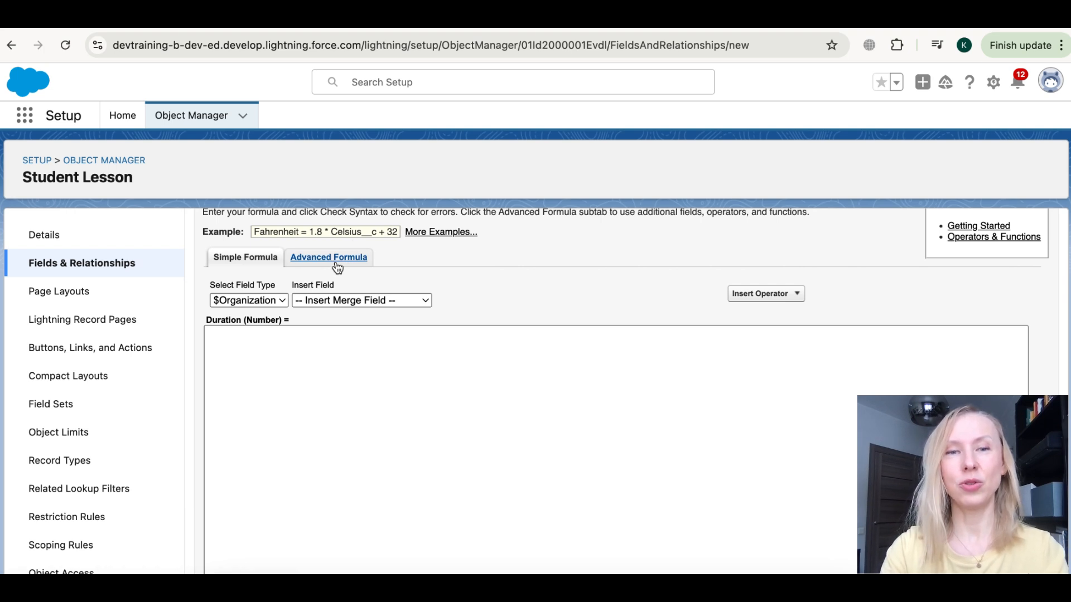
Begin the Duration formula in the Advanced Formula editor with the Student Lesson End Date field followed by a minus operator
click(336, 262)
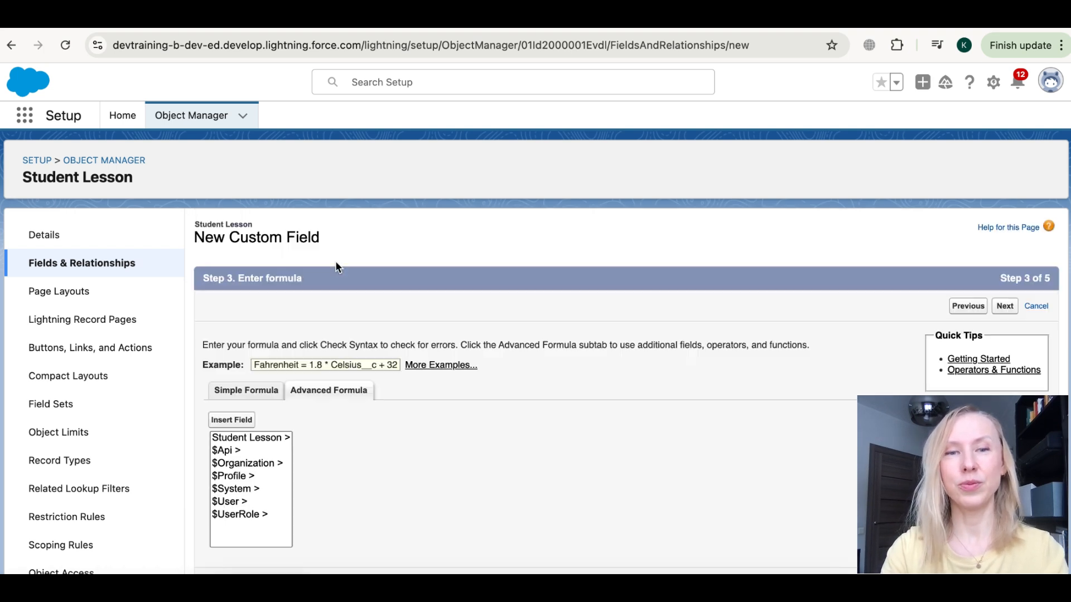
click(232, 421)
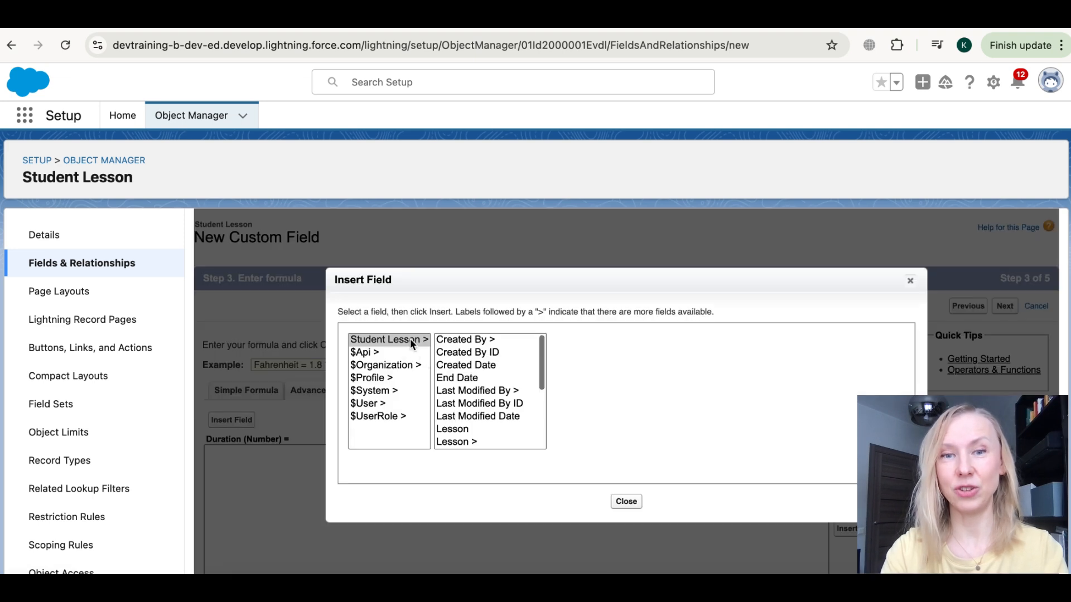
click(464, 376)
click(606, 426)
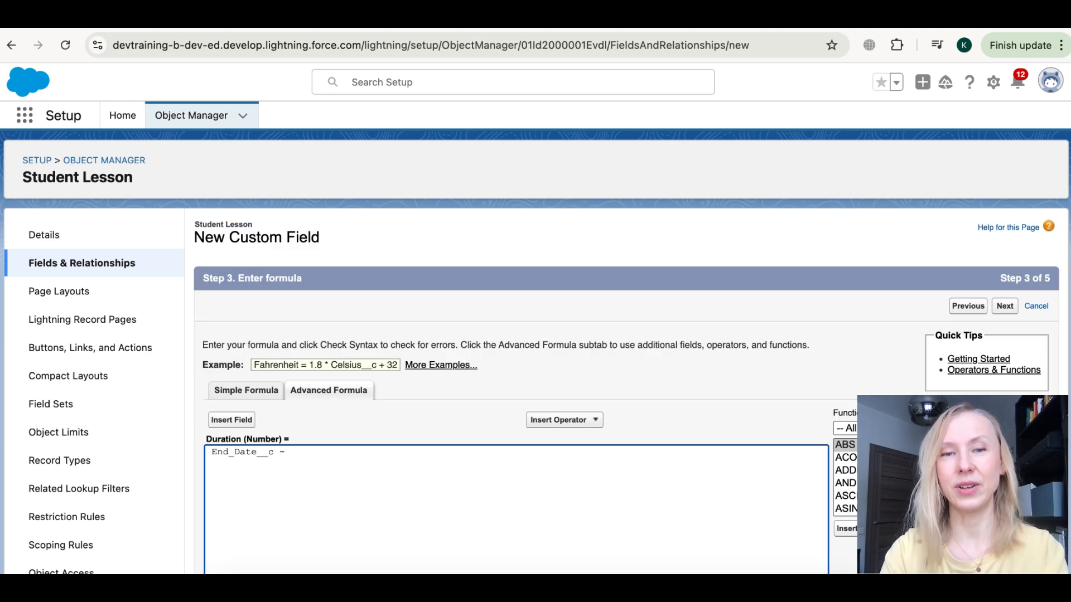
Insert the Student Lesson Start Date field after the minus sign to complete the formula End_Date__c - Start_Date__c
click(235, 419)
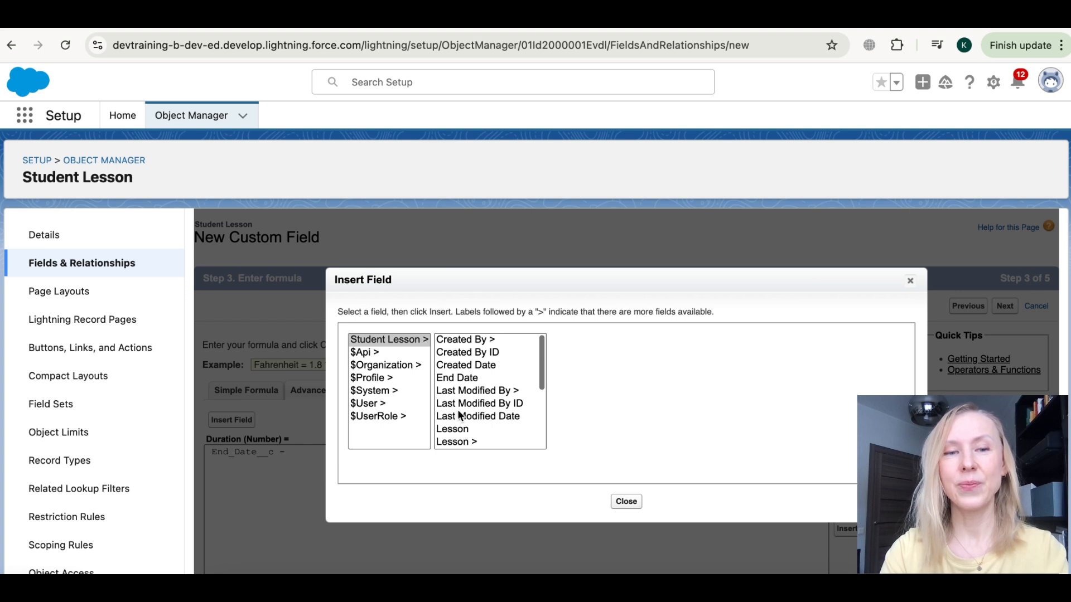
scroll(457, 409, down, 4)
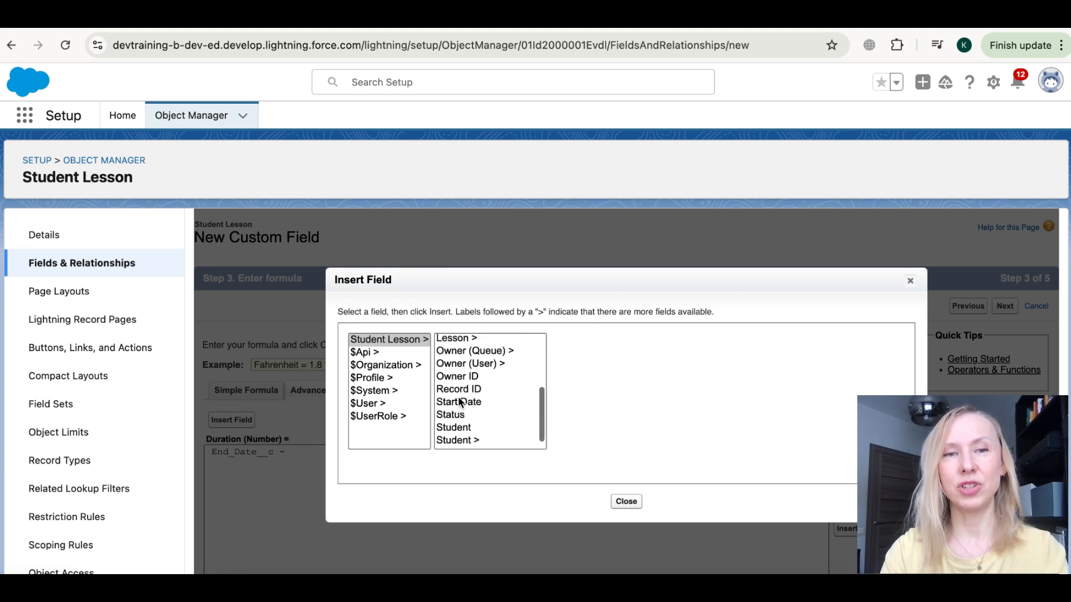
click(458, 402)
click(611, 420)
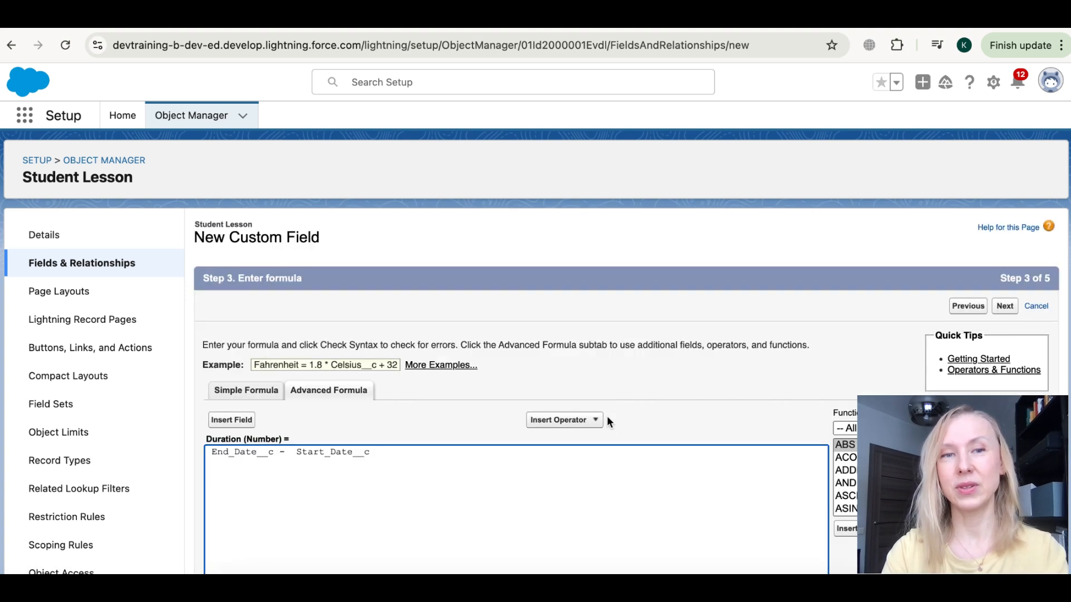
scroll(606, 416, down, 5)
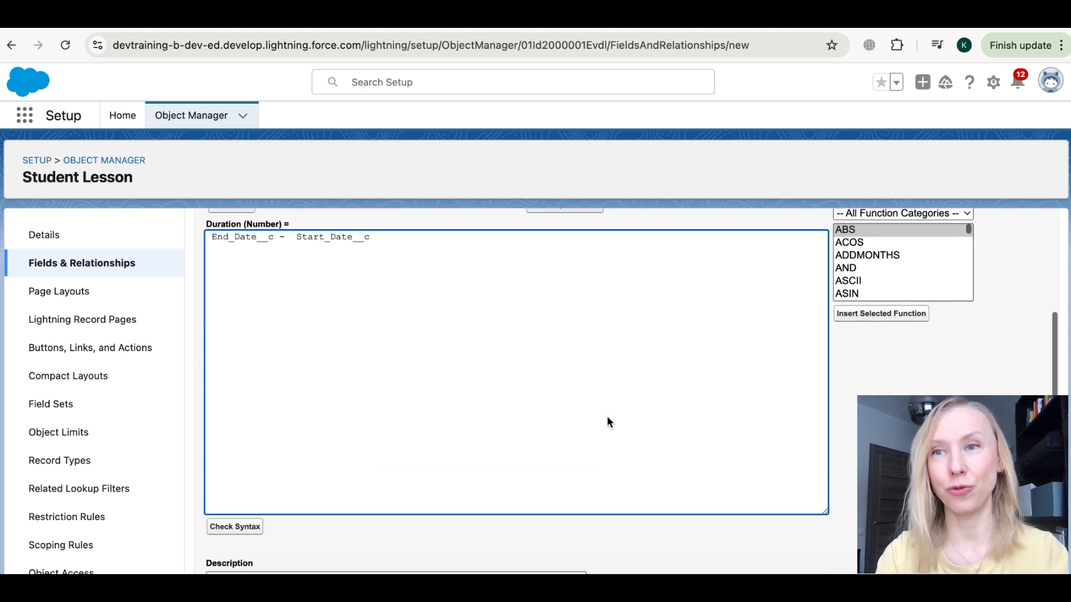
scroll(607, 418, up, 1)
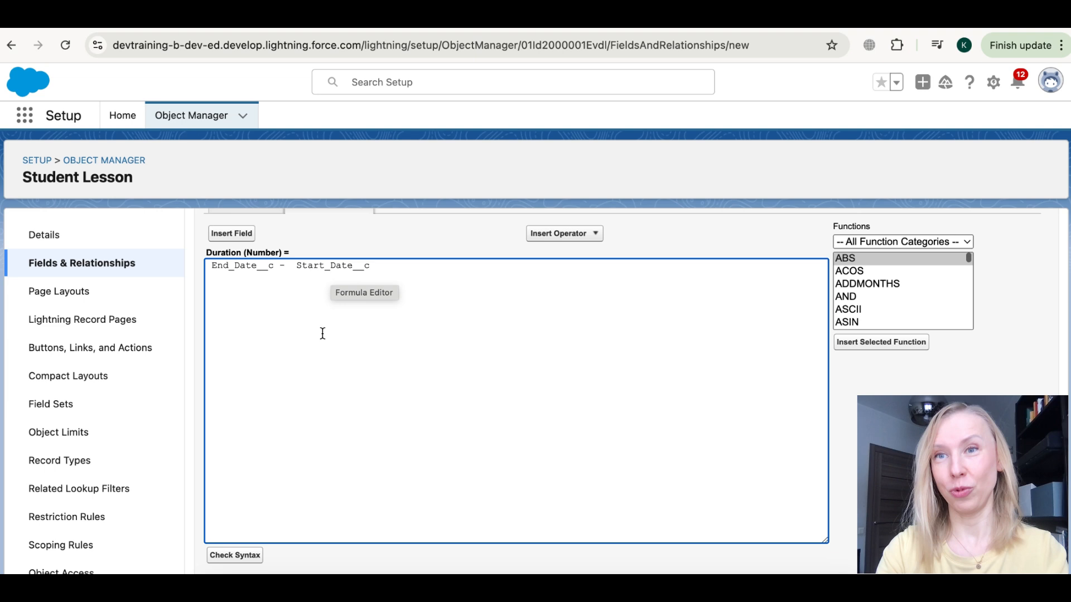
Check the syntax of the Duration formula, review the profiles' field-level security, and finish creating the field with the default visibility
scroll(266, 461, down, 2)
click(251, 456)
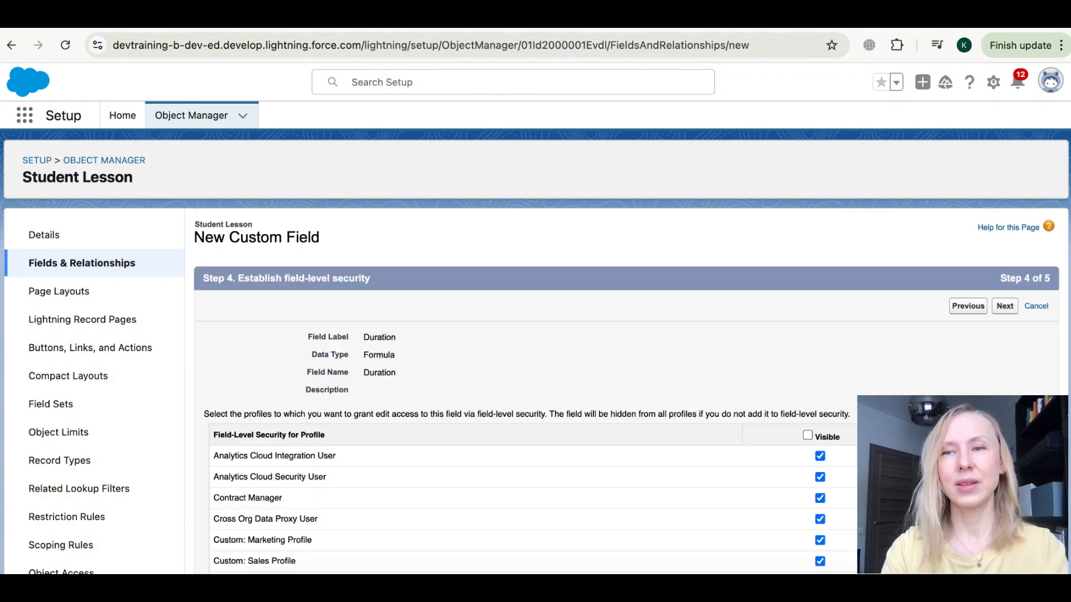
scroll(535, 391, down, 5)
scroll(535, 390, up, 5)
scroll(535, 390, down, 2)
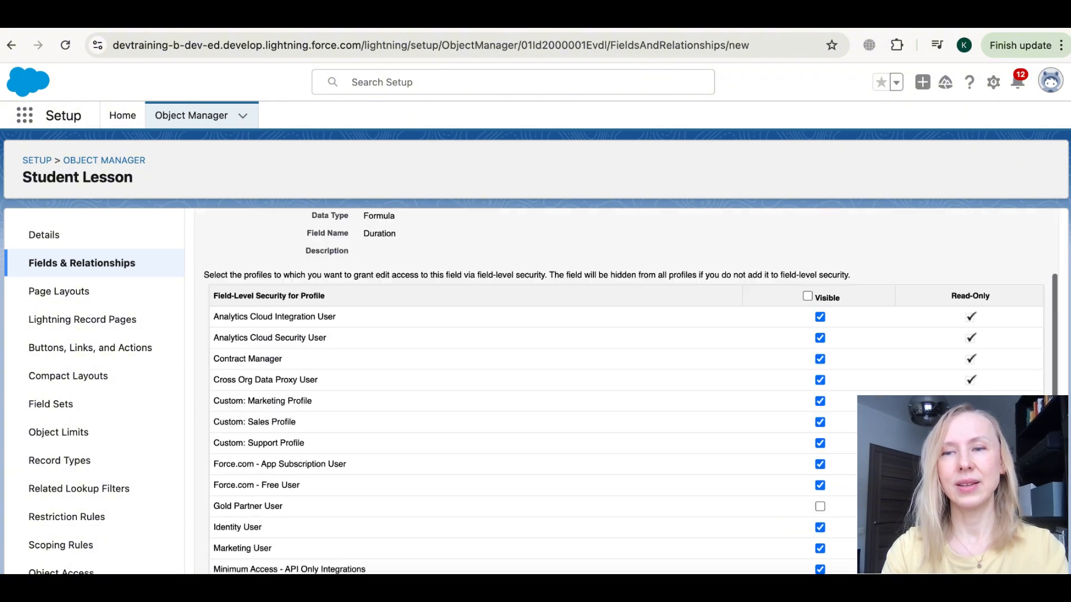
scroll(624, 391, down, 5)
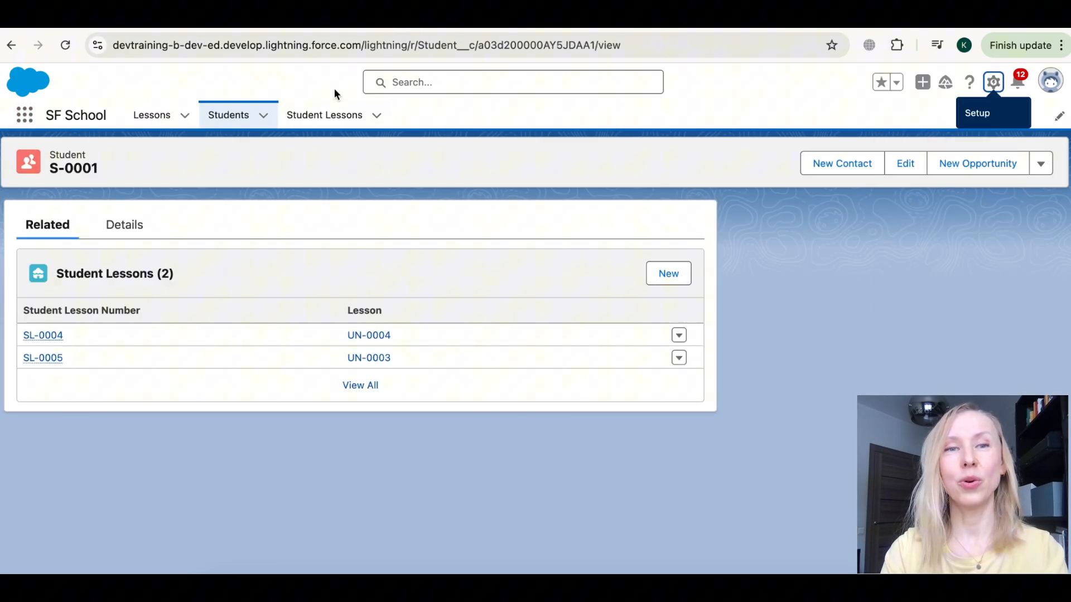
Add the Duration field to the visible columns of the All list view for Student Lessons and save the selection
click(323, 116)
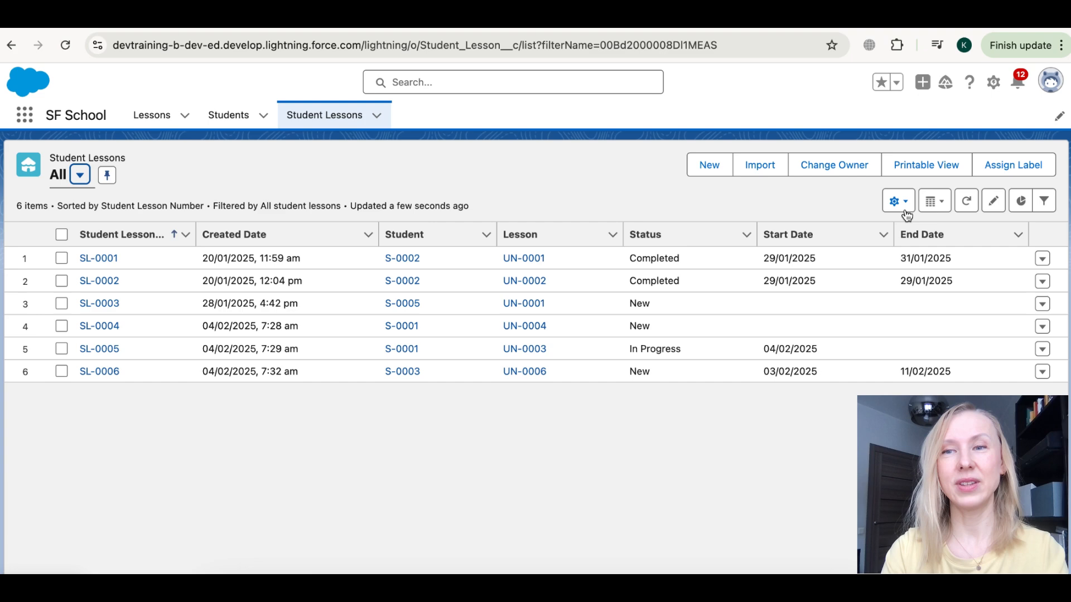
click(903, 207)
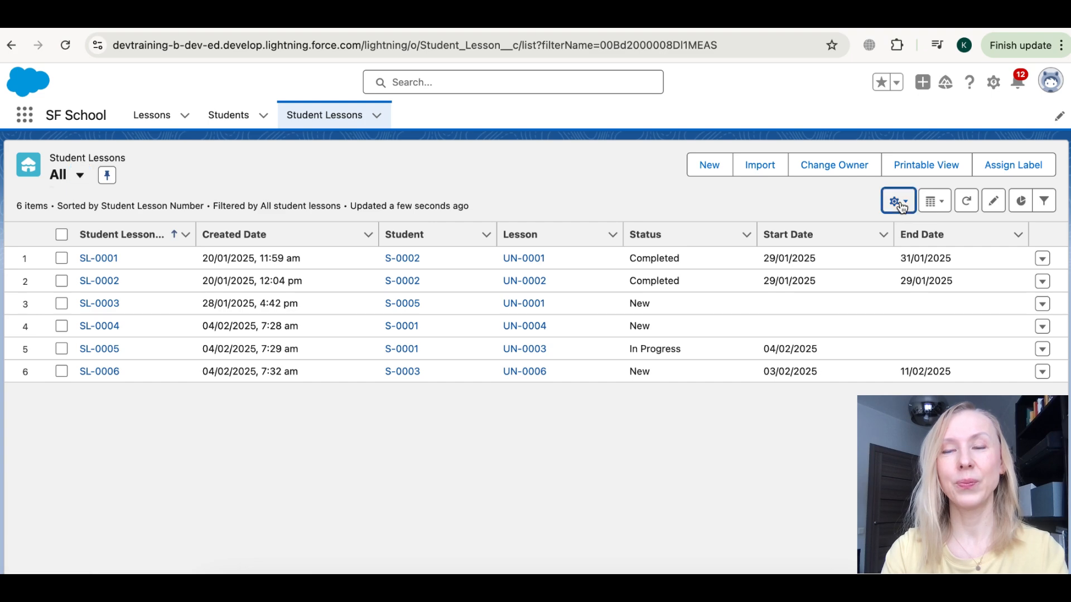
click(871, 383)
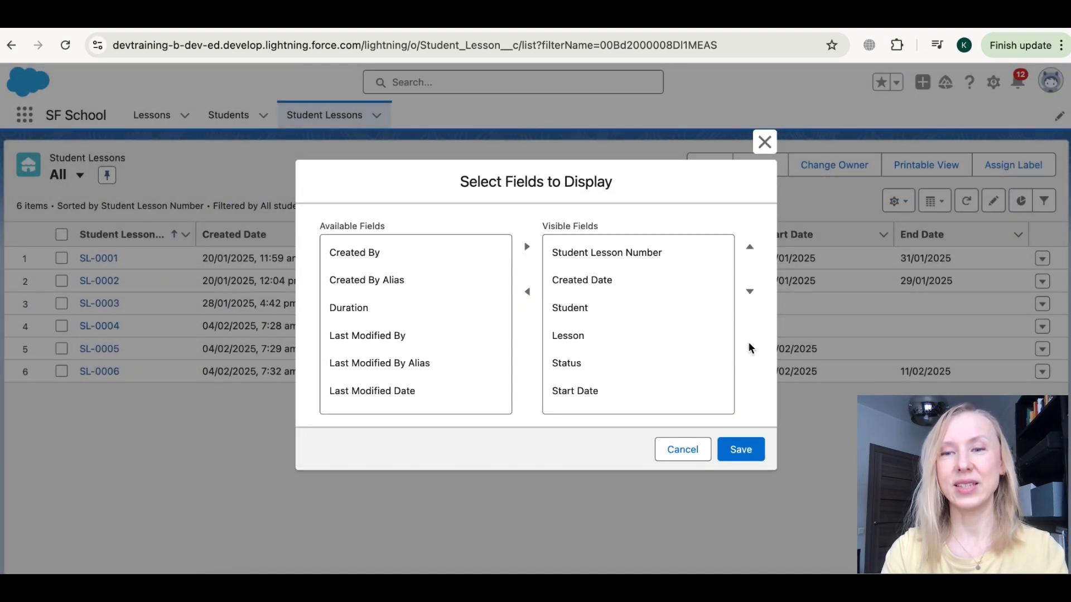
click(452, 308)
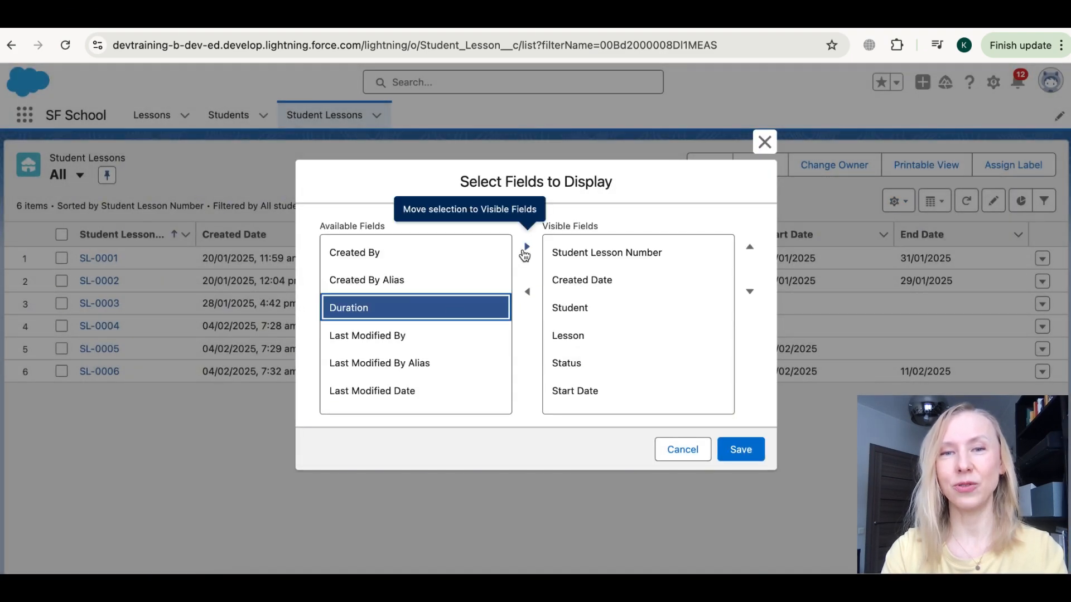
click(527, 246)
scroll(583, 330, down, 2)
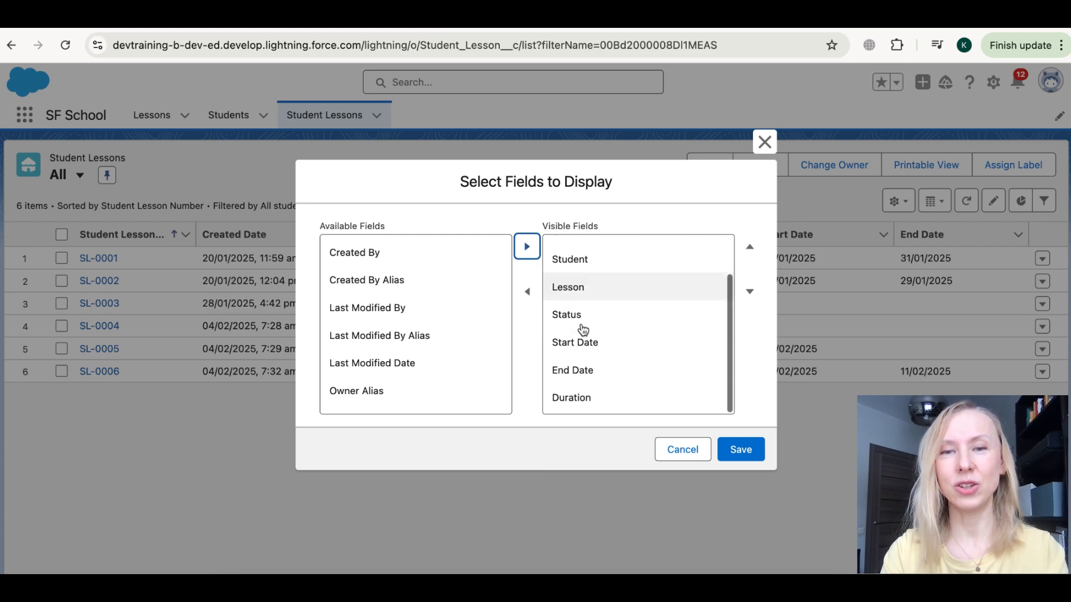
click(742, 450)
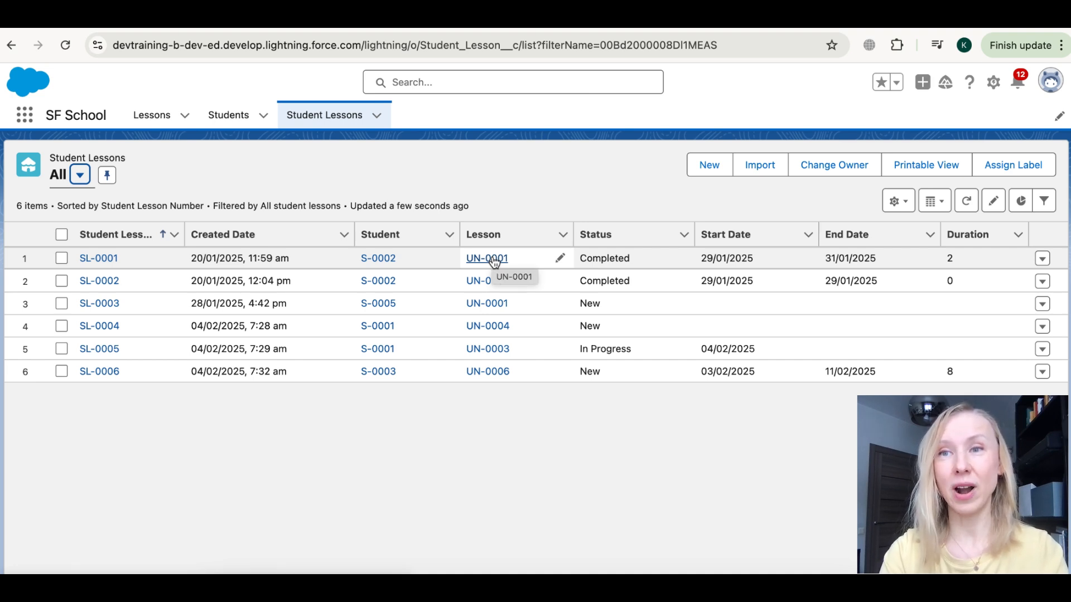
Return to the Student Lesson object's fields in Setup and start a new custom field of type Formula
click(519, 20)
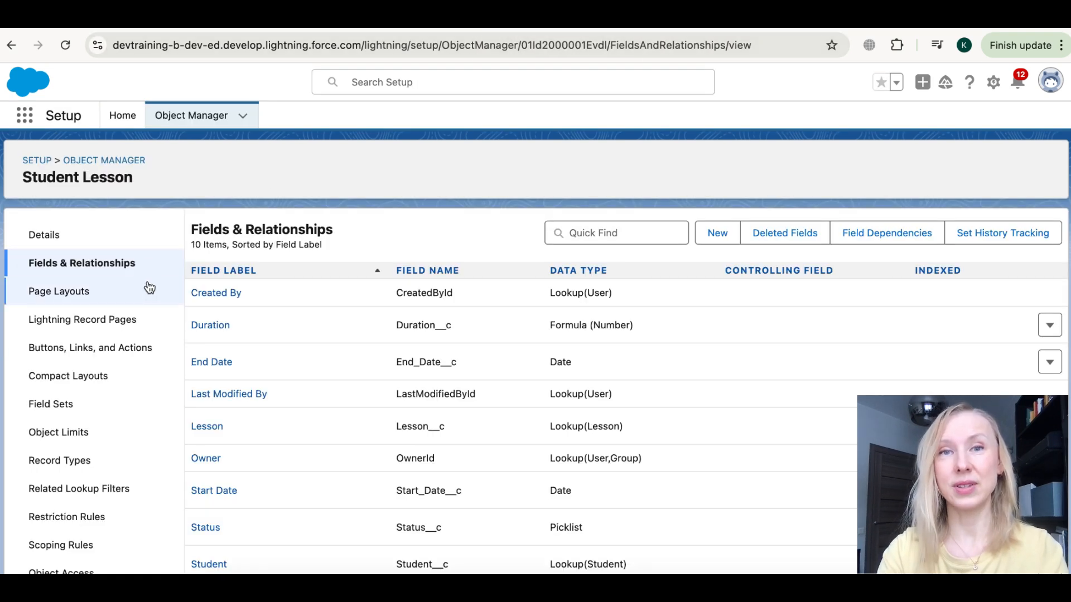
click(716, 241)
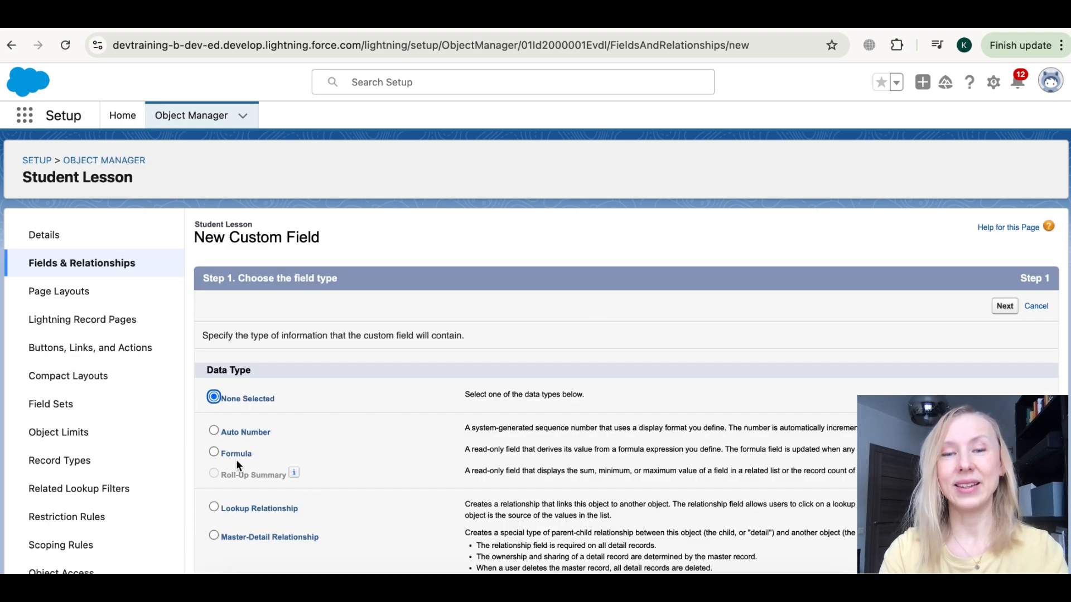
click(236, 456)
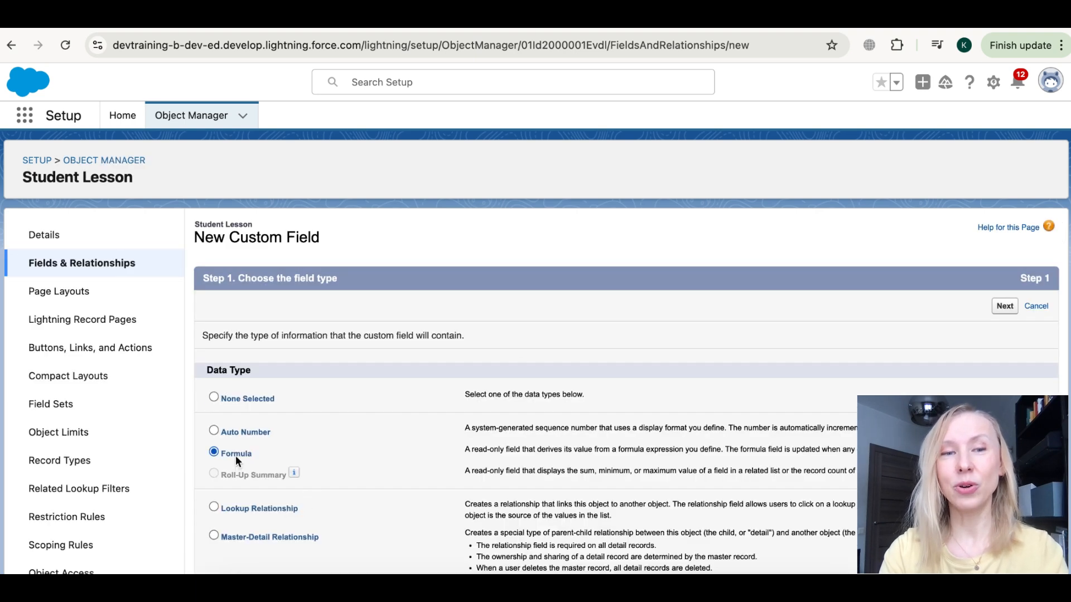
click(1005, 307)
Label the field Student Name, give it a Text return type, and proceed to the formula entry
text(Student)
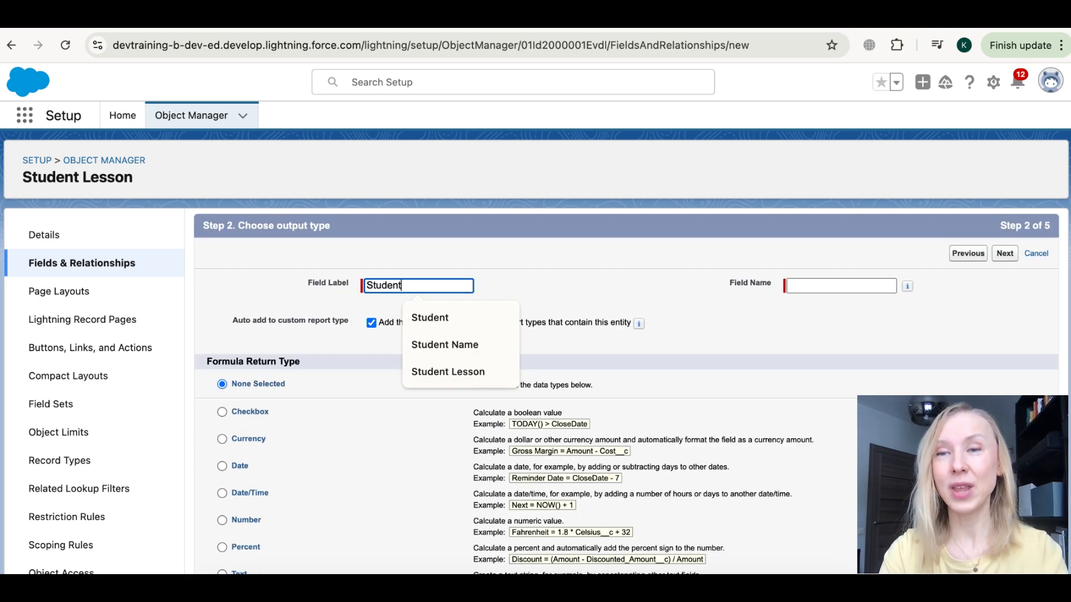
text( Name)
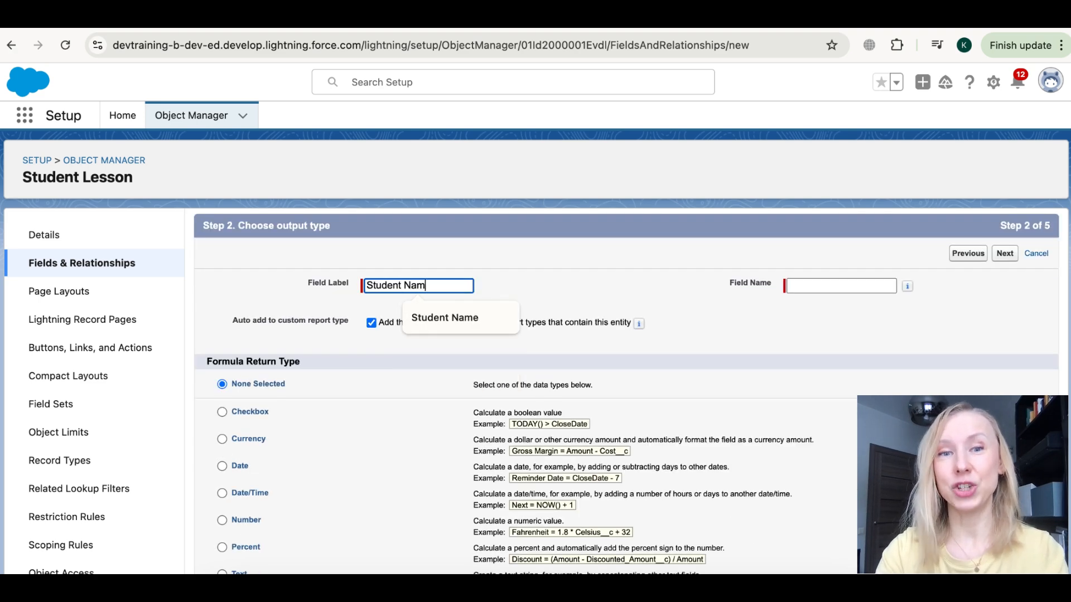
click(859, 286)
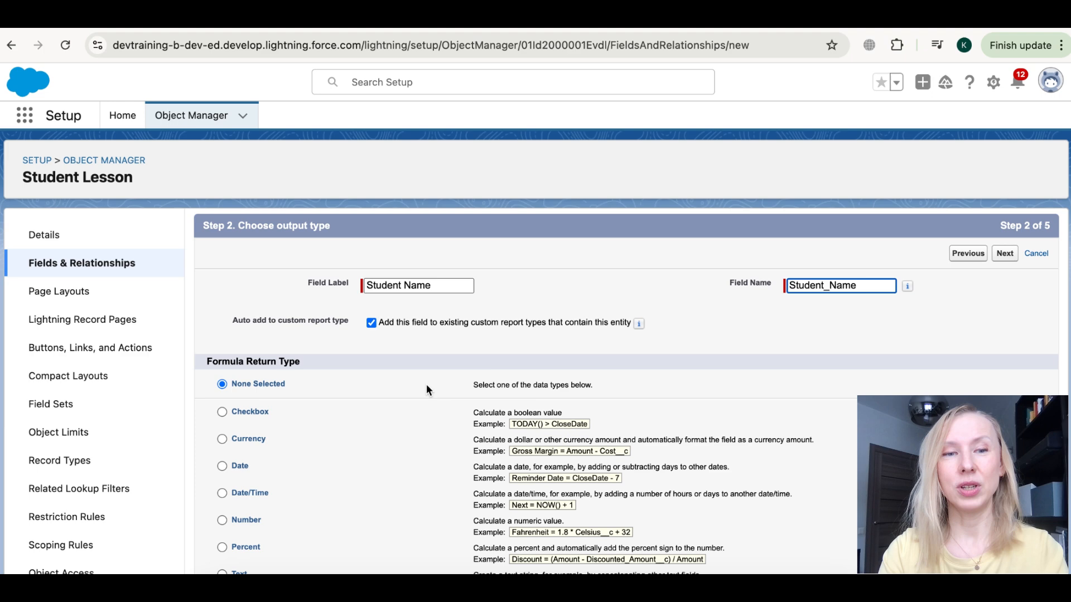
scroll(426, 384, down, 2)
click(222, 461)
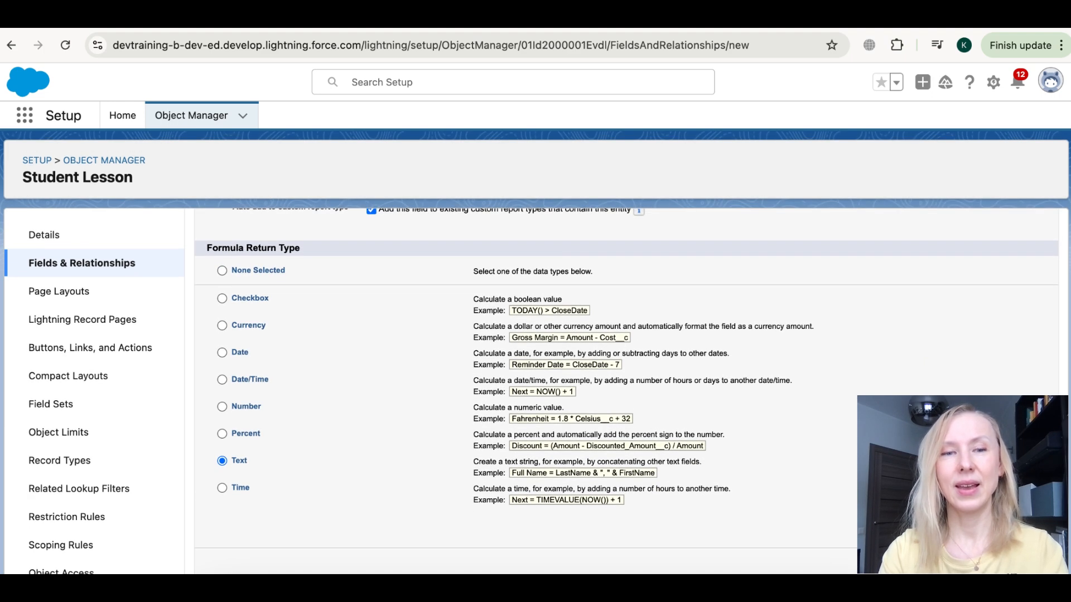
click(1005, 564)
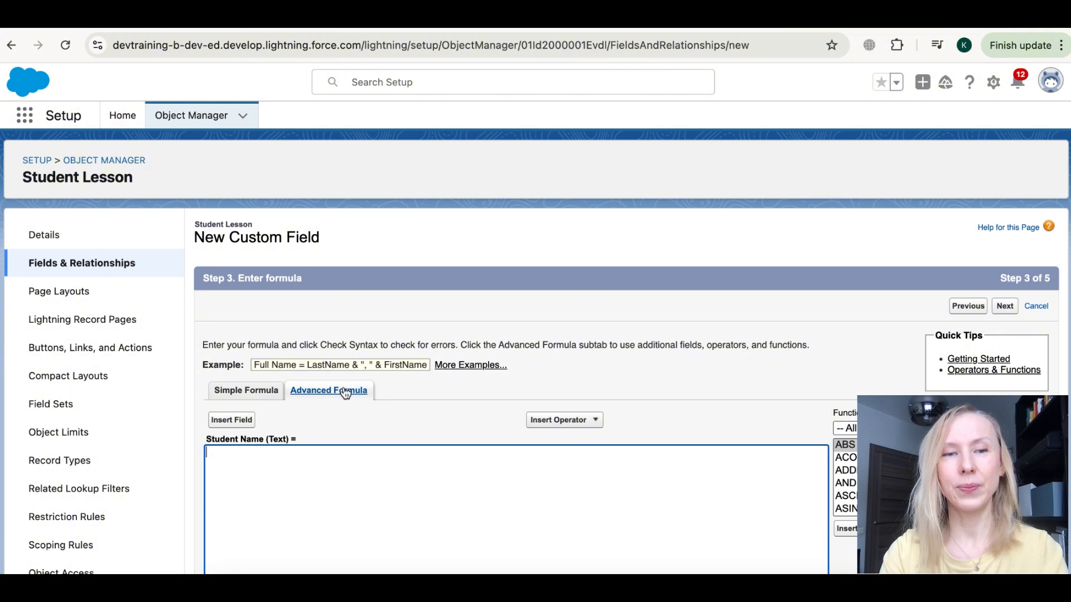
Begin the Student Name formula in the Advanced Formula editor with the related Student's First Name field followed by + ' ' +
click(236, 421)
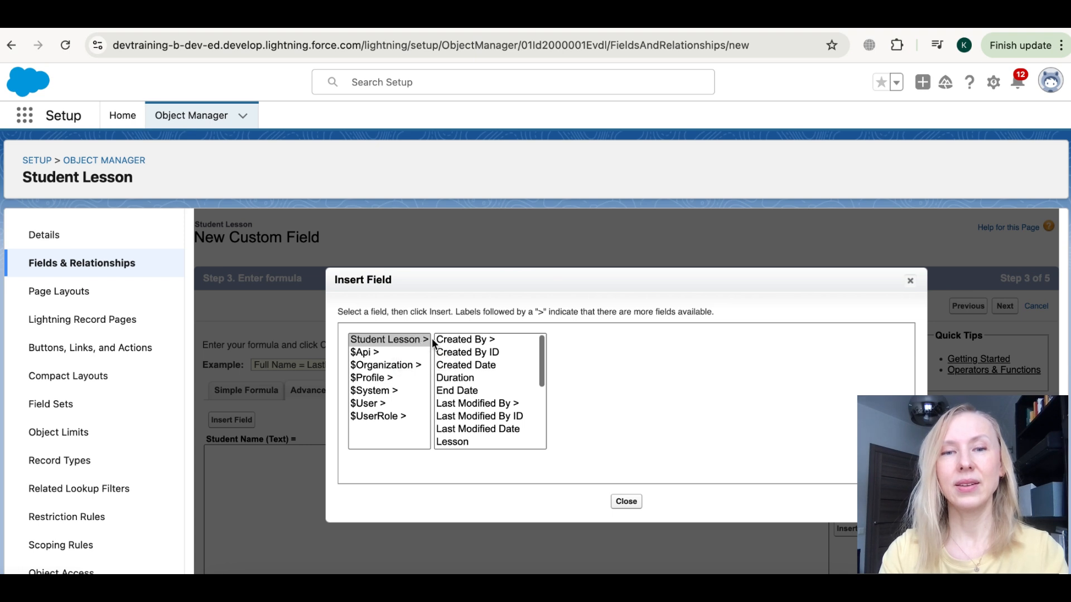
scroll(480, 372, down, 5)
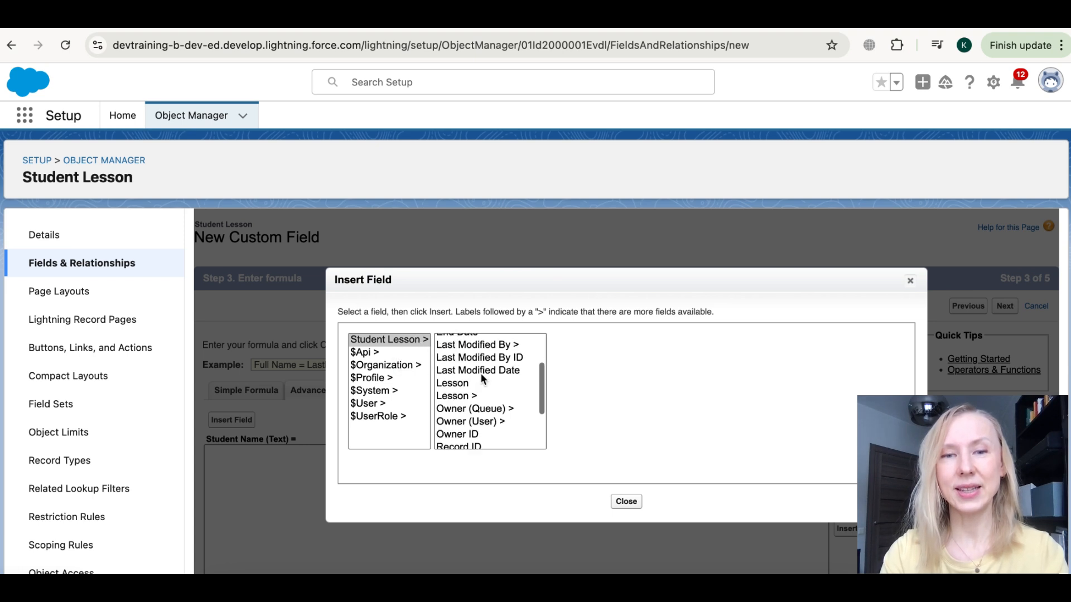
scroll(480, 372, down, 1)
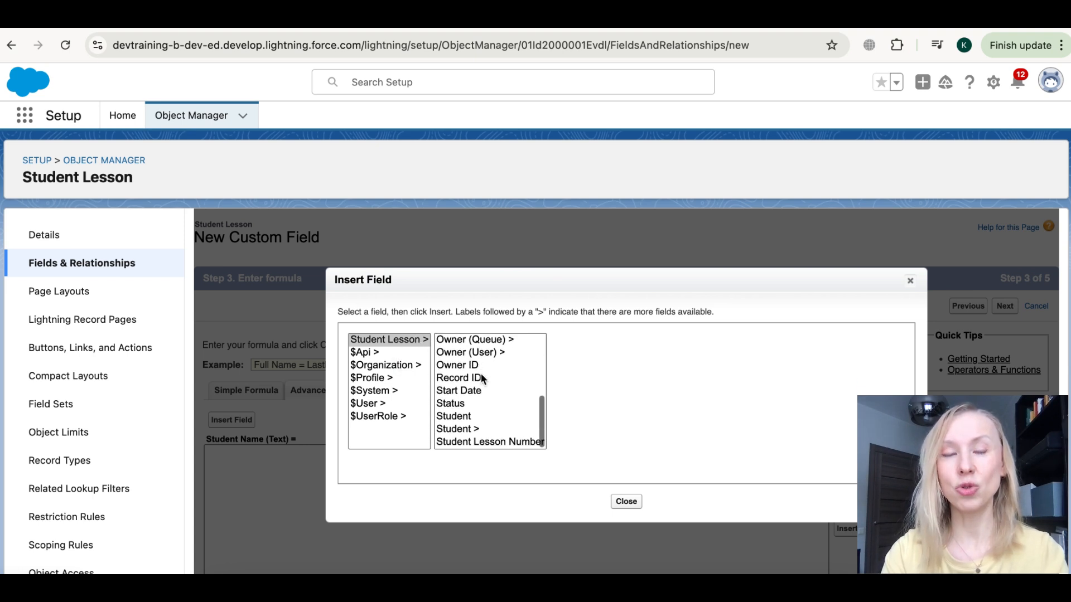
click(464, 431)
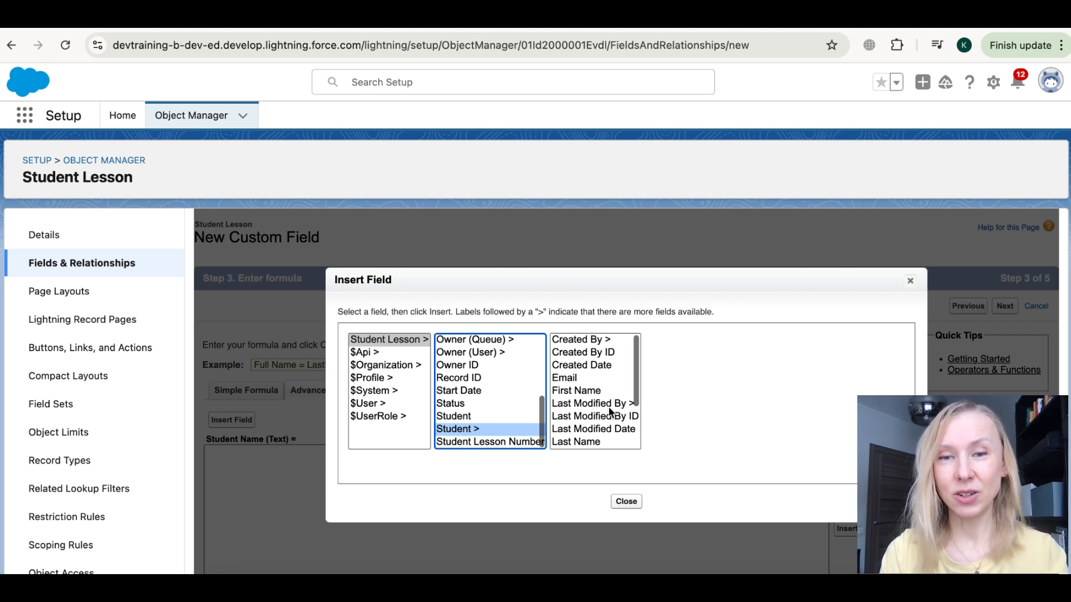
click(576, 391)
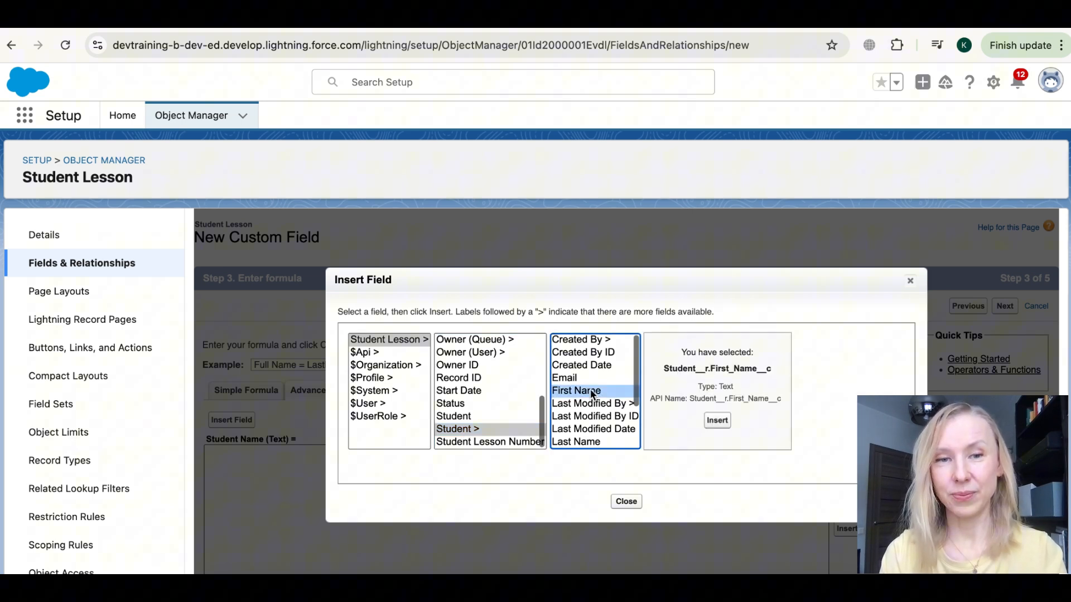
click(716, 422)
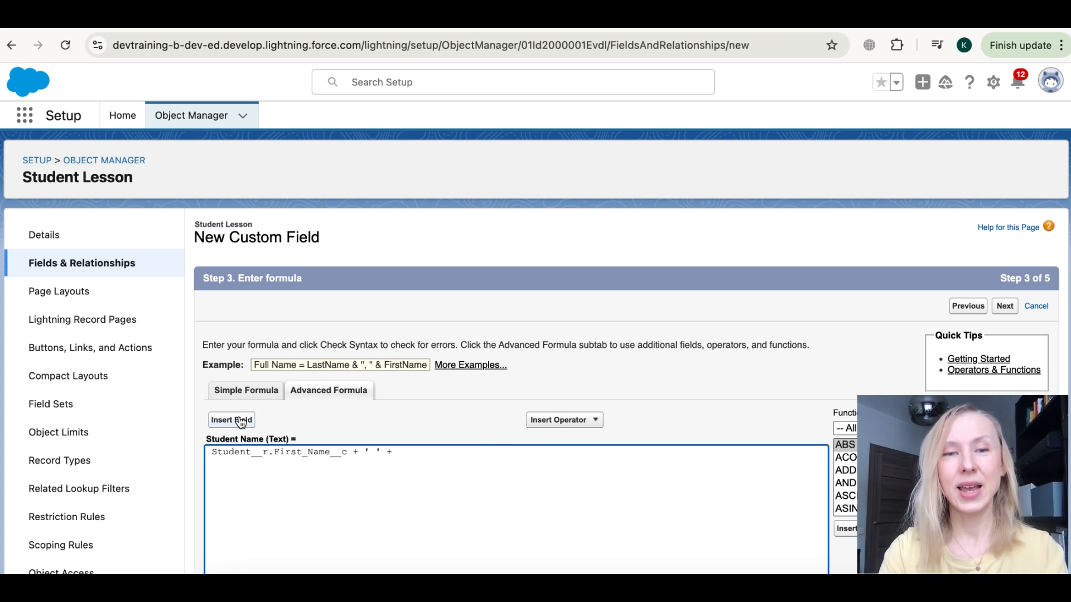
Insert the related Student's Last Name field to complete the formula Student__r.First_Name__c + ' ' + Student__r.Last_Name__c
click(239, 419)
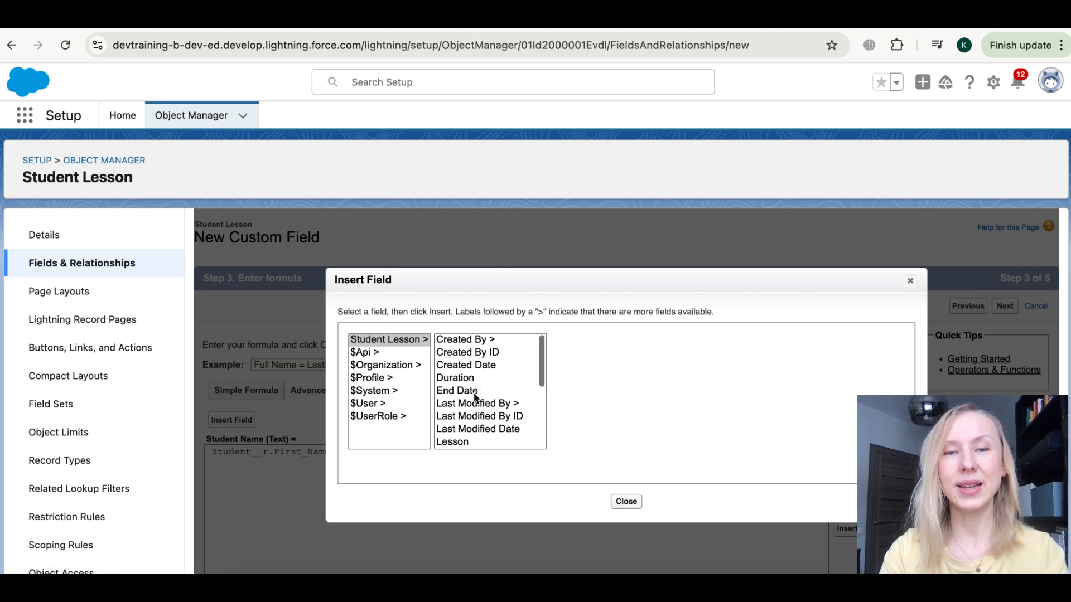
scroll(474, 396, down, 3)
click(471, 428)
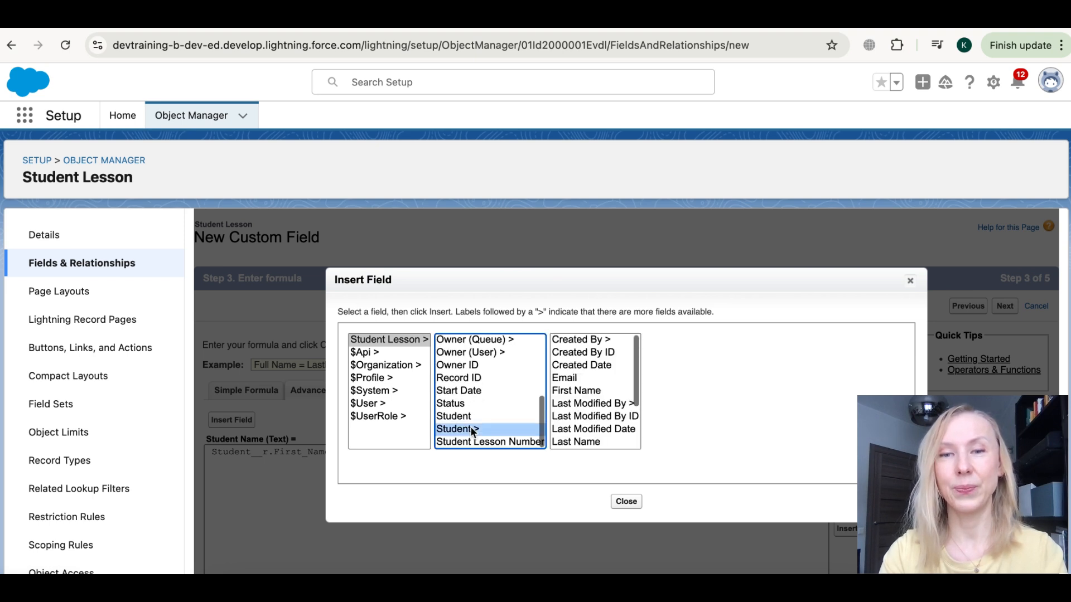
scroll(590, 421, down, 1)
click(587, 408)
click(718, 421)
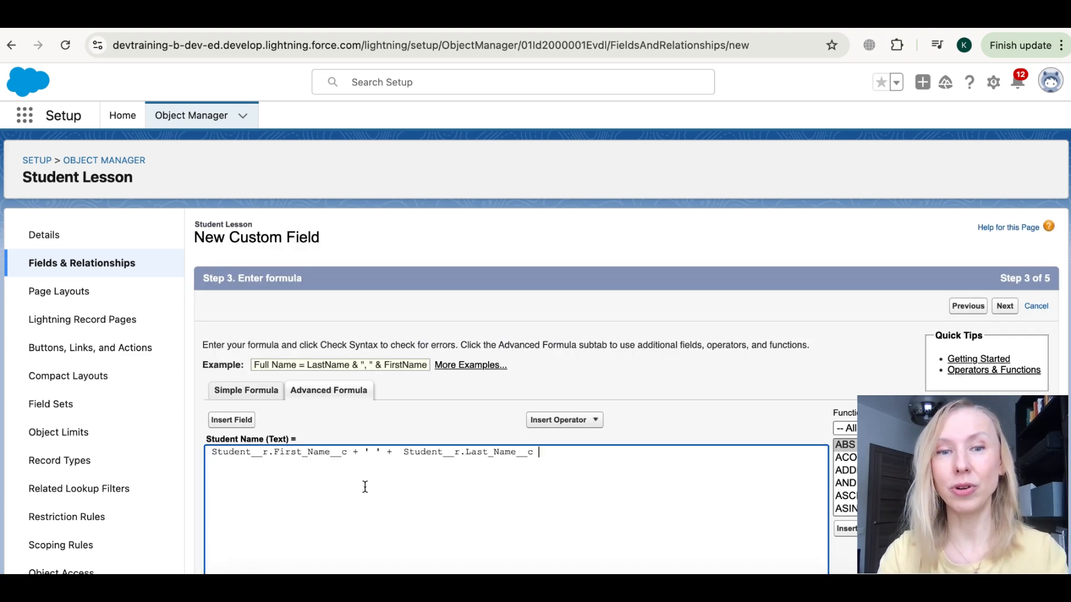
Accept the default field-level security and Student Lesson Layout for Student Name, then save it and start another custom field
scroll(368, 487, down, 3)
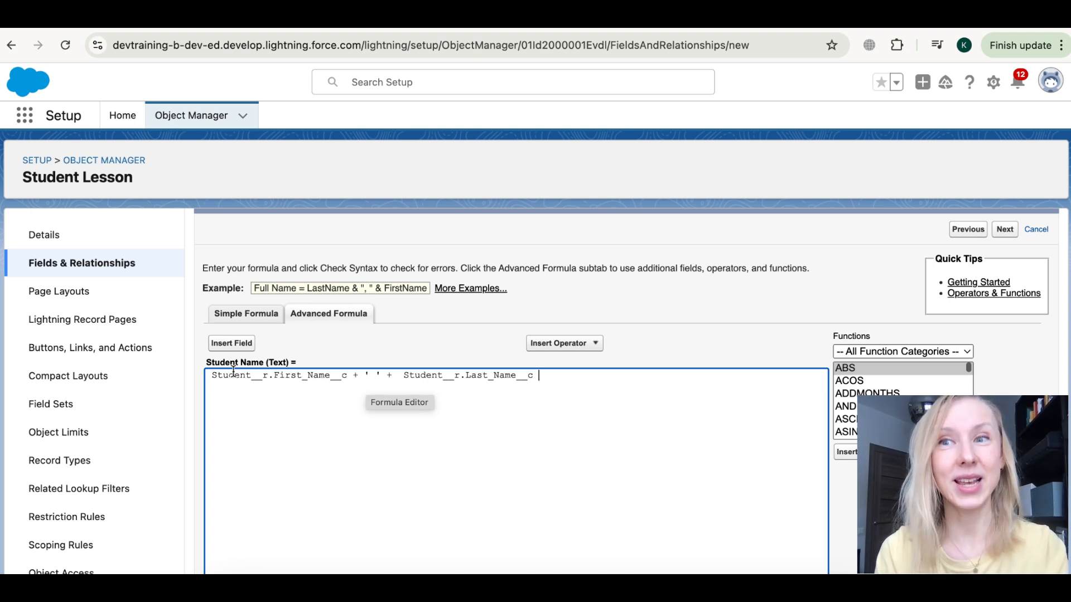
scroll(287, 437, down, 1)
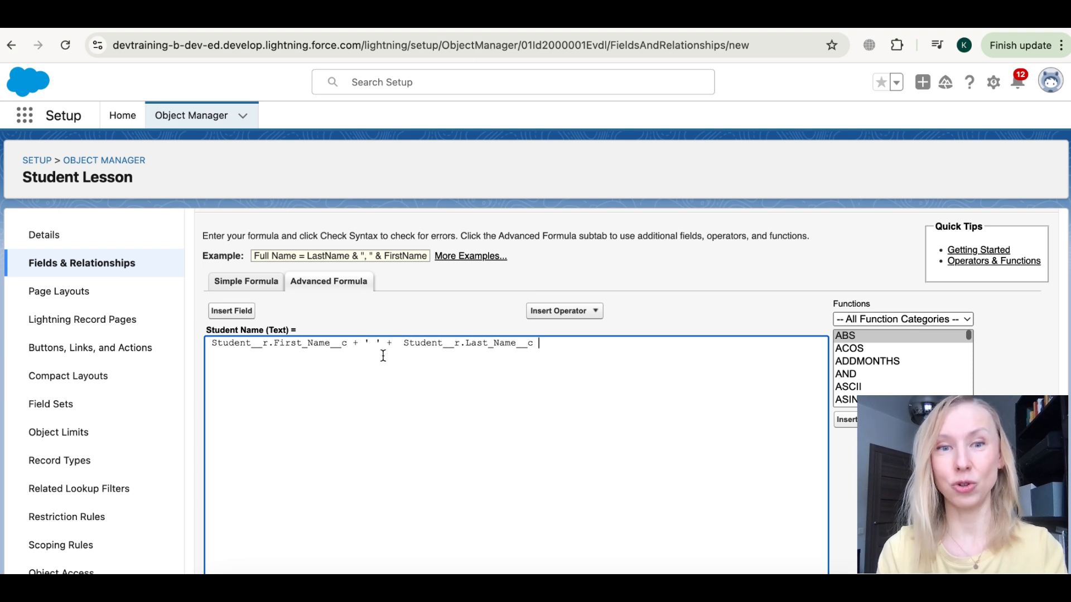
scroll(358, 377, down, 6)
scroll(361, 378, down, 2)
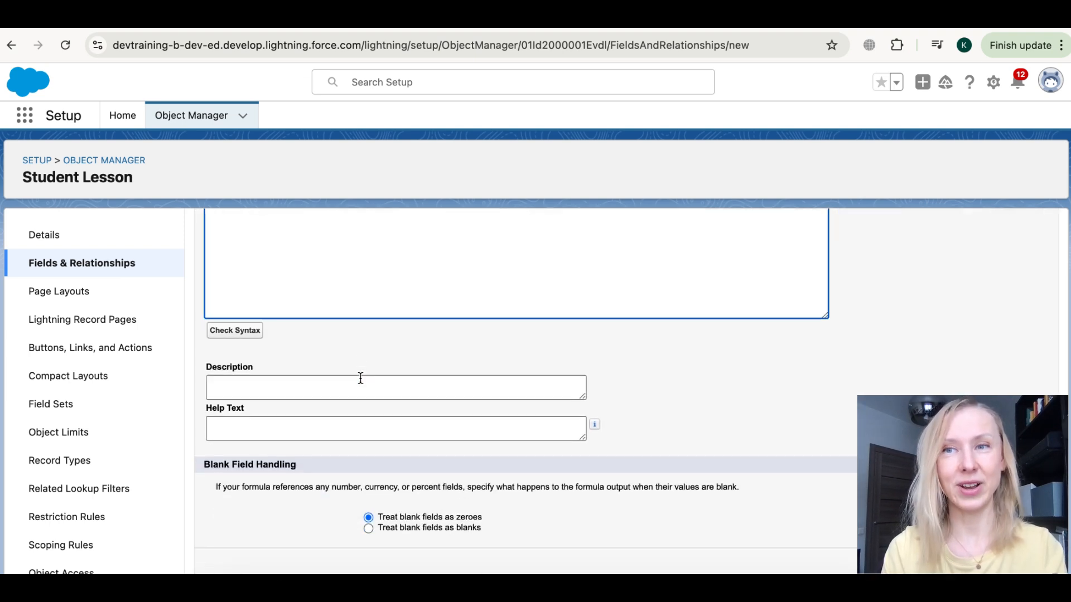
click(1004, 561)
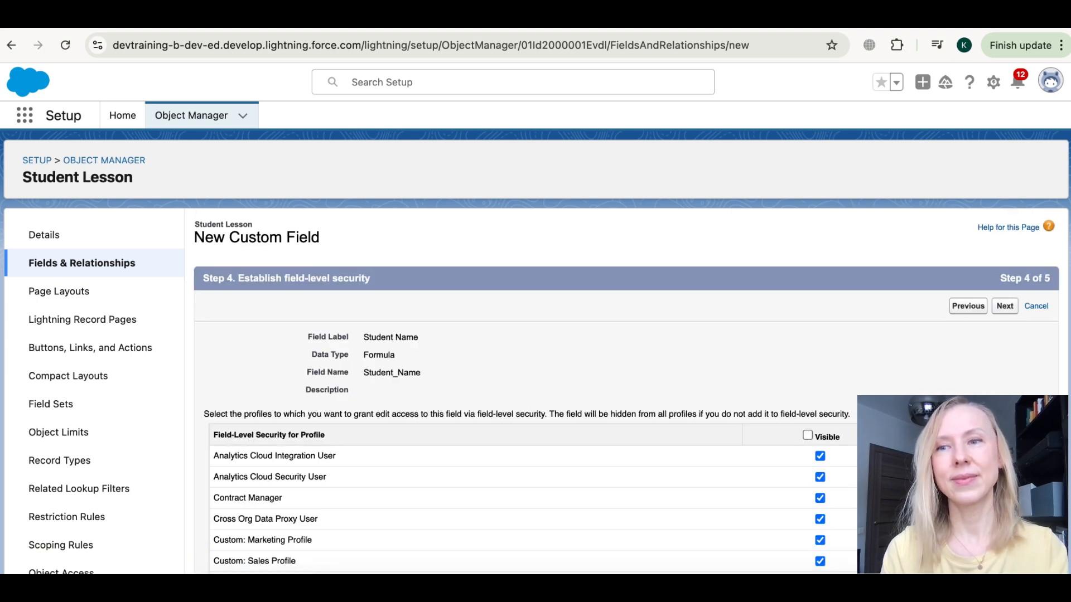
click(999, 303)
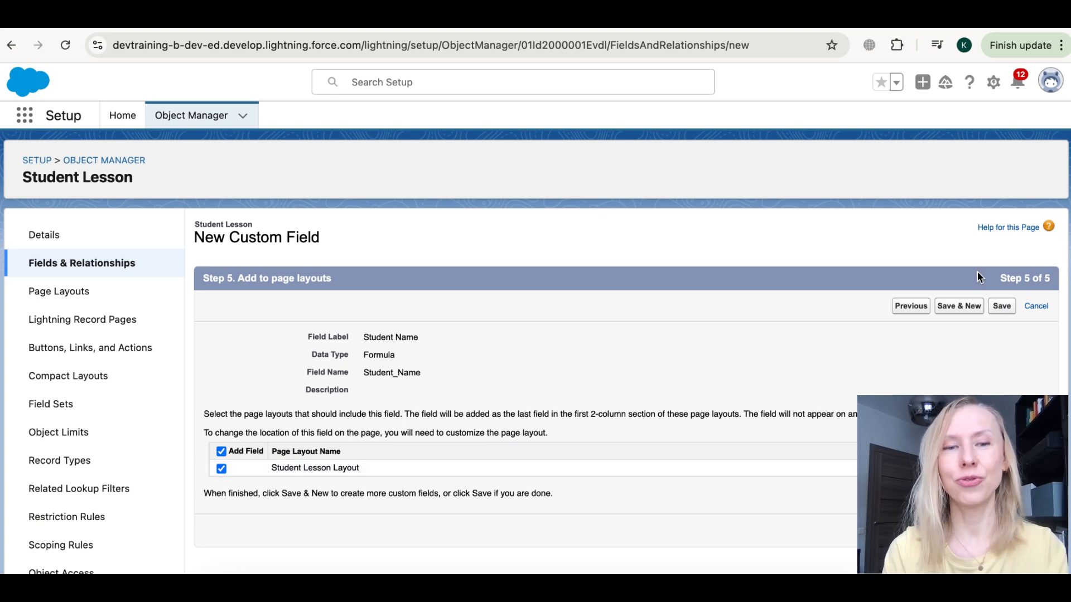
click(972, 305)
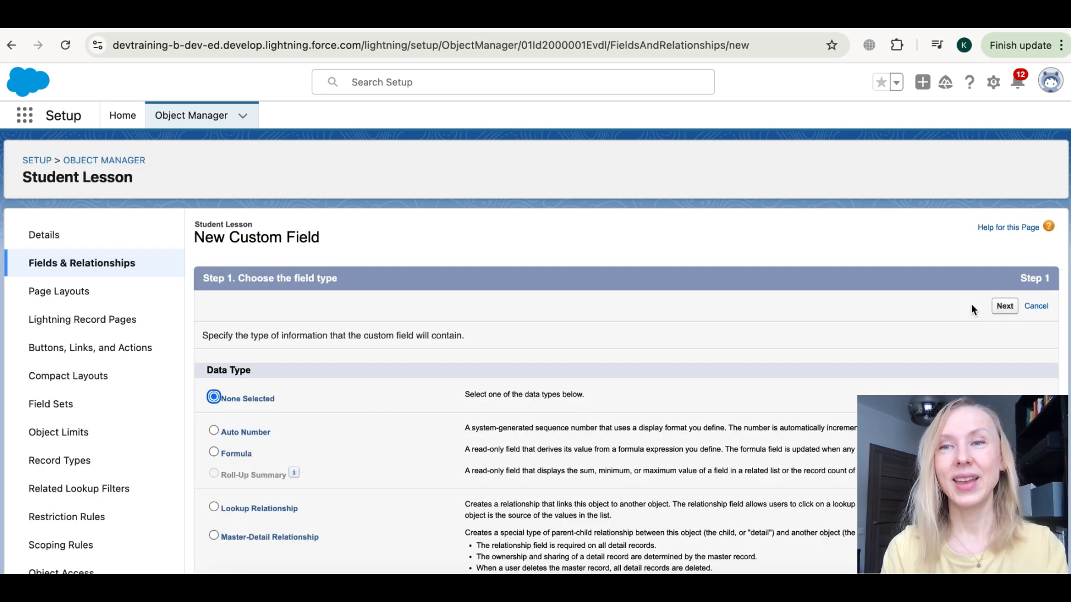
Set the new field up as a Formula labelled Lesson Title with a Text return type, and proceed to the formula entry
click(244, 455)
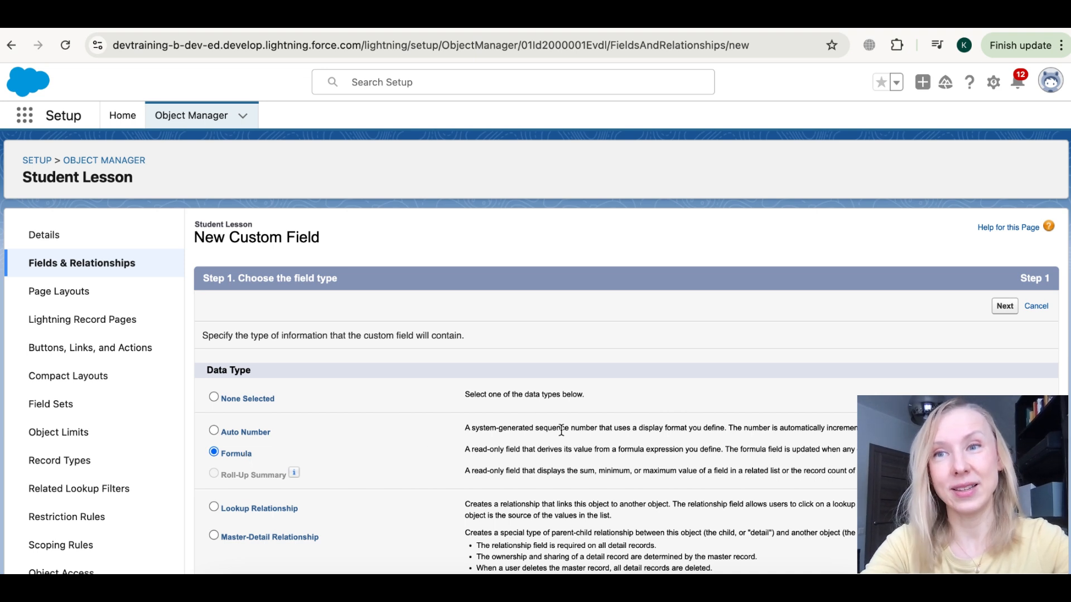
click(1005, 306)
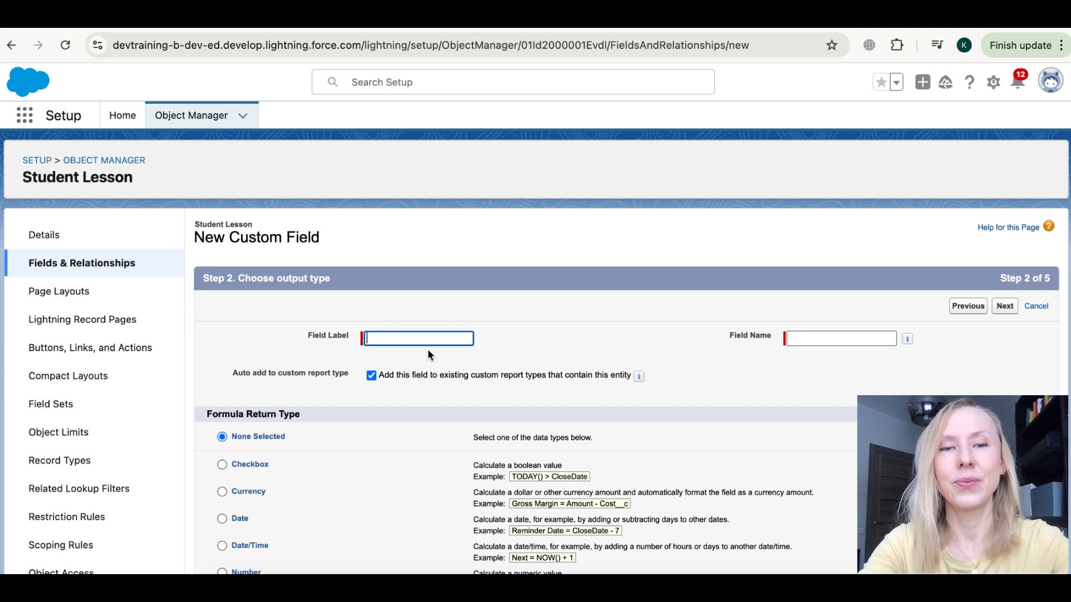
text(Les)
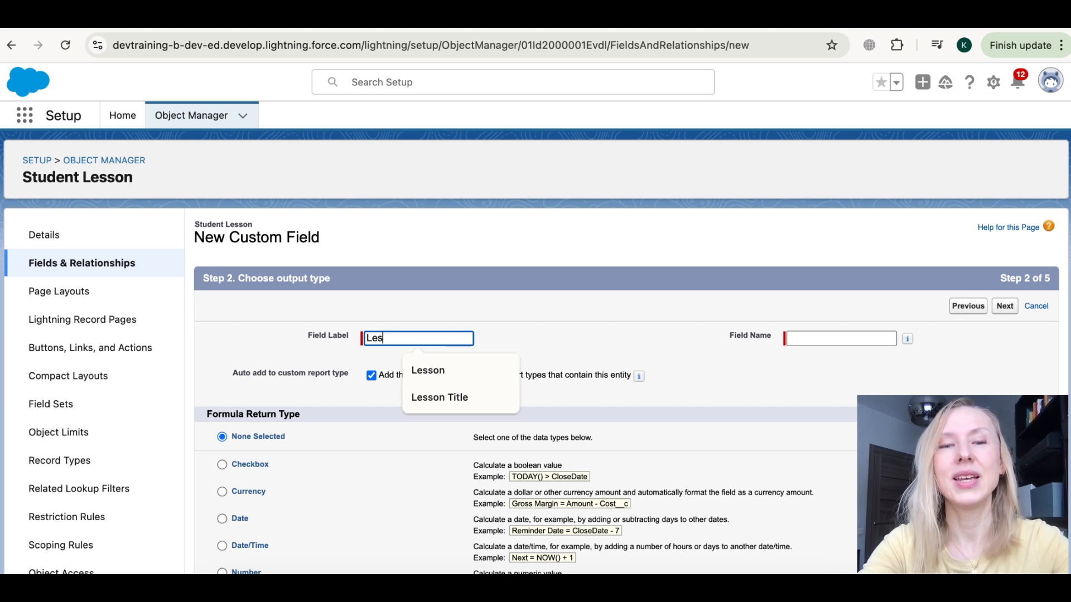
text(son)
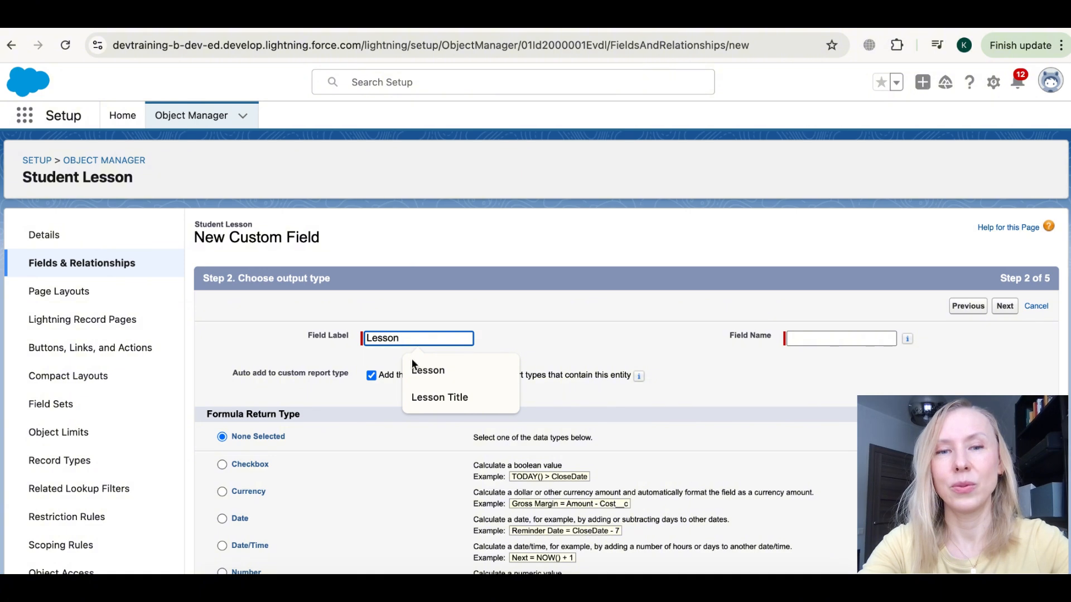
text( Title)
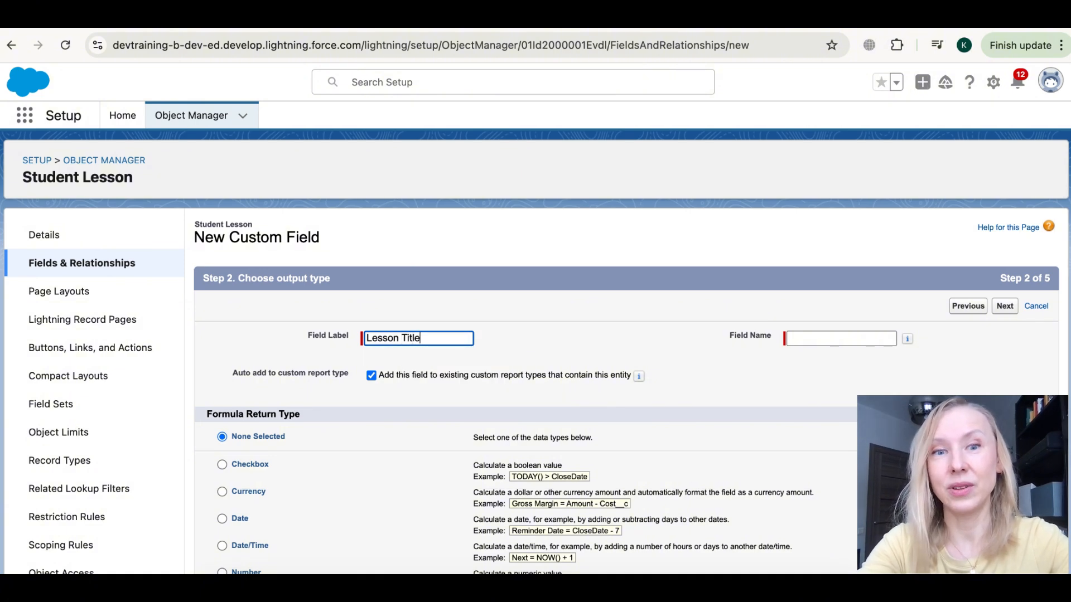
click(804, 338)
scroll(804, 338, down, 3)
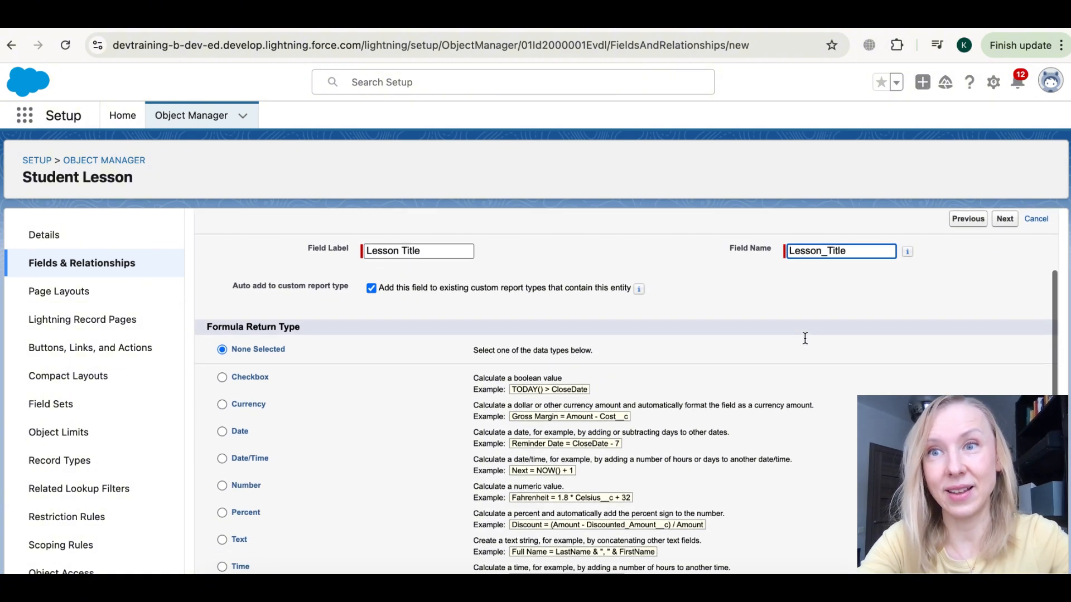
click(226, 461)
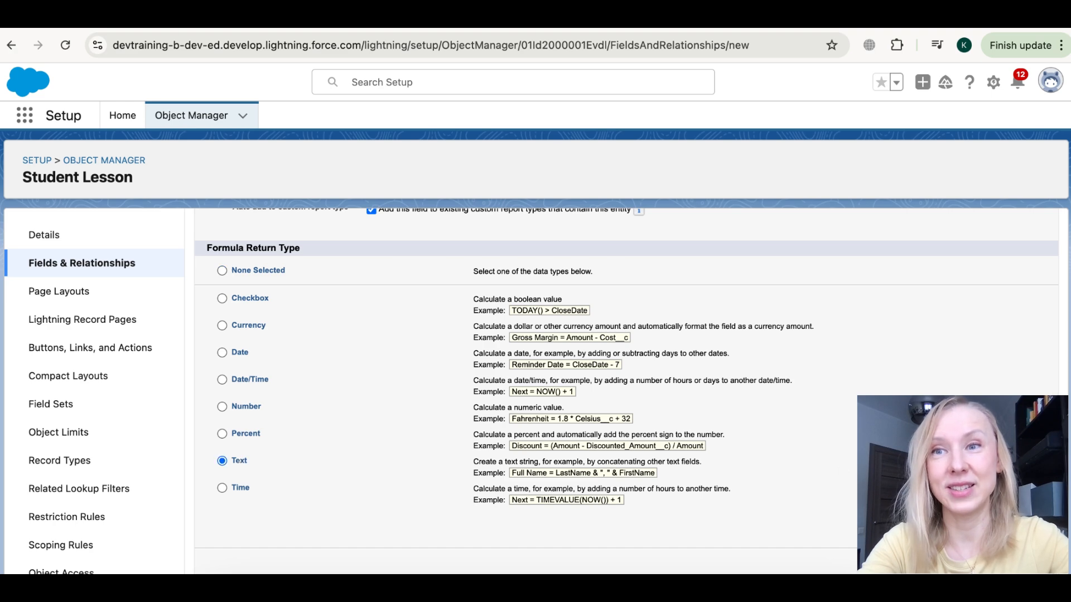
click(1004, 563)
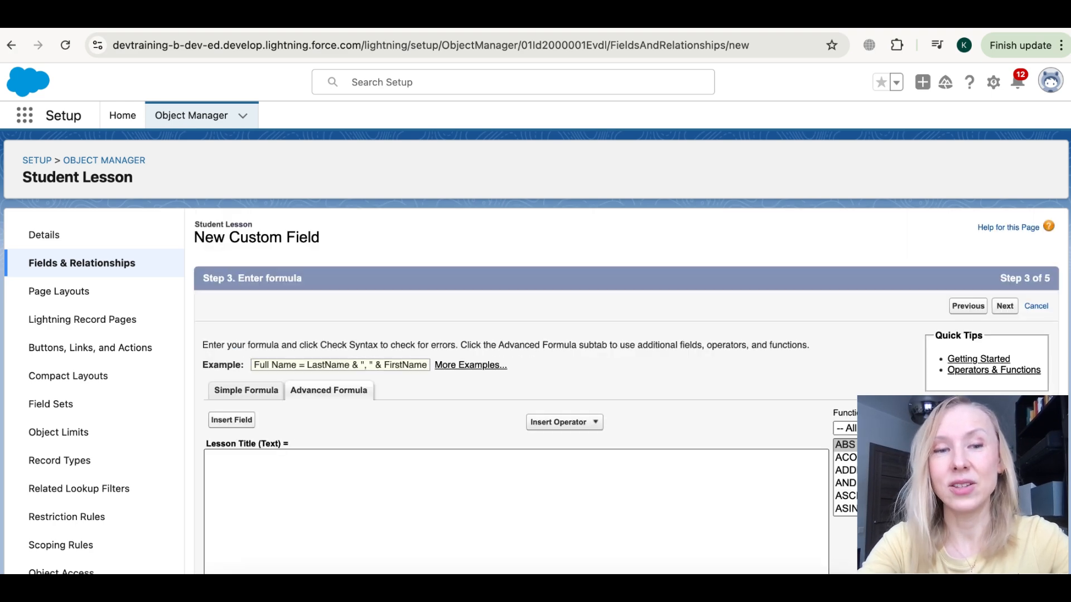
Insert the related Lesson's Unit Title field as the Lesson Title formula, Lesson__r.Unit_Title__c
click(216, 420)
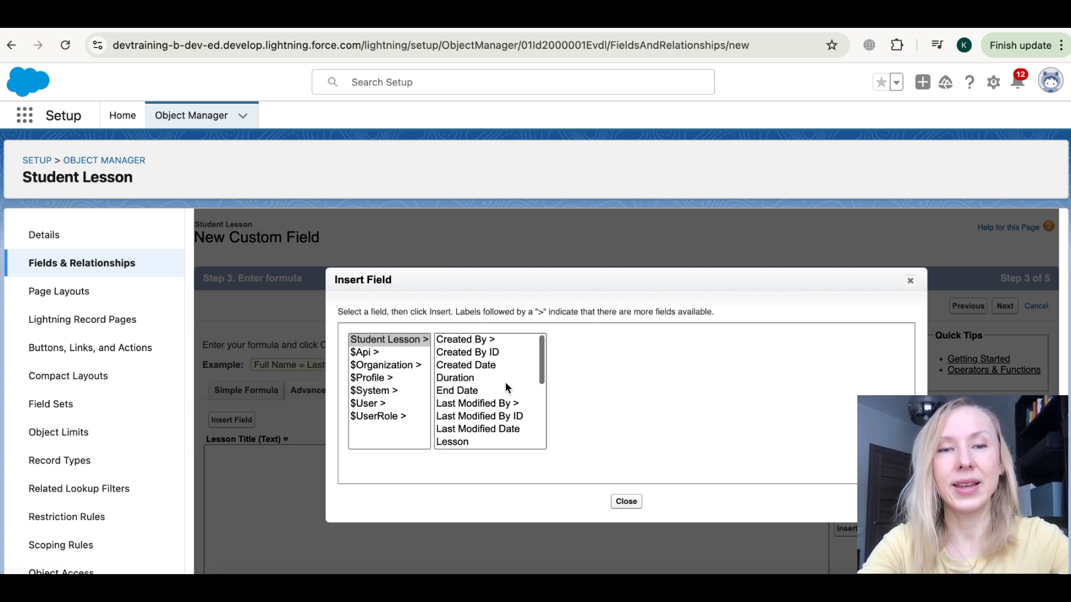
scroll(504, 385, down, 3)
click(461, 411)
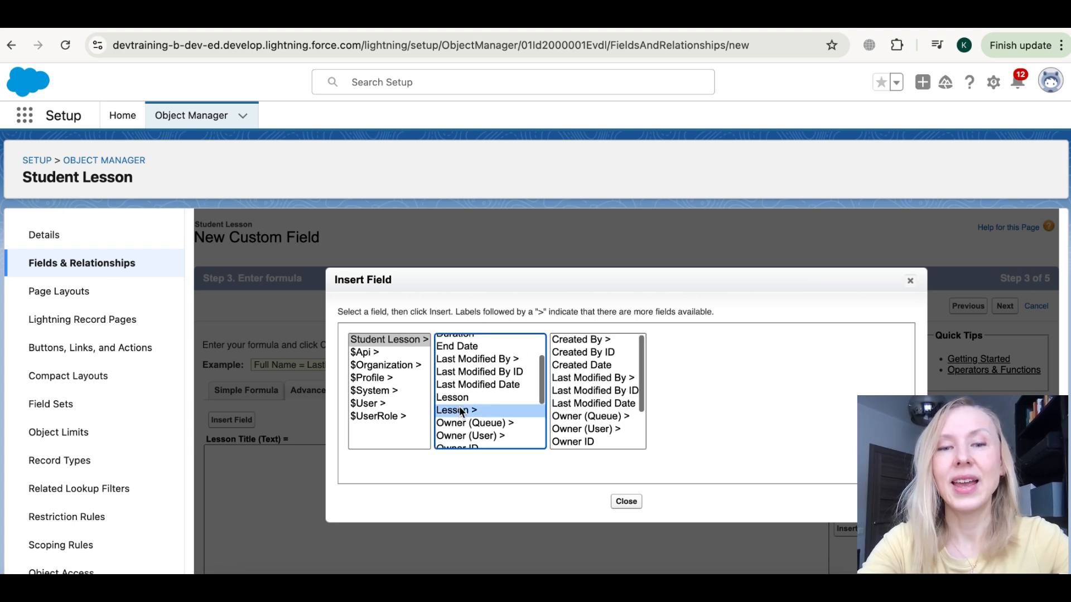
scroll(596, 395, down, 2)
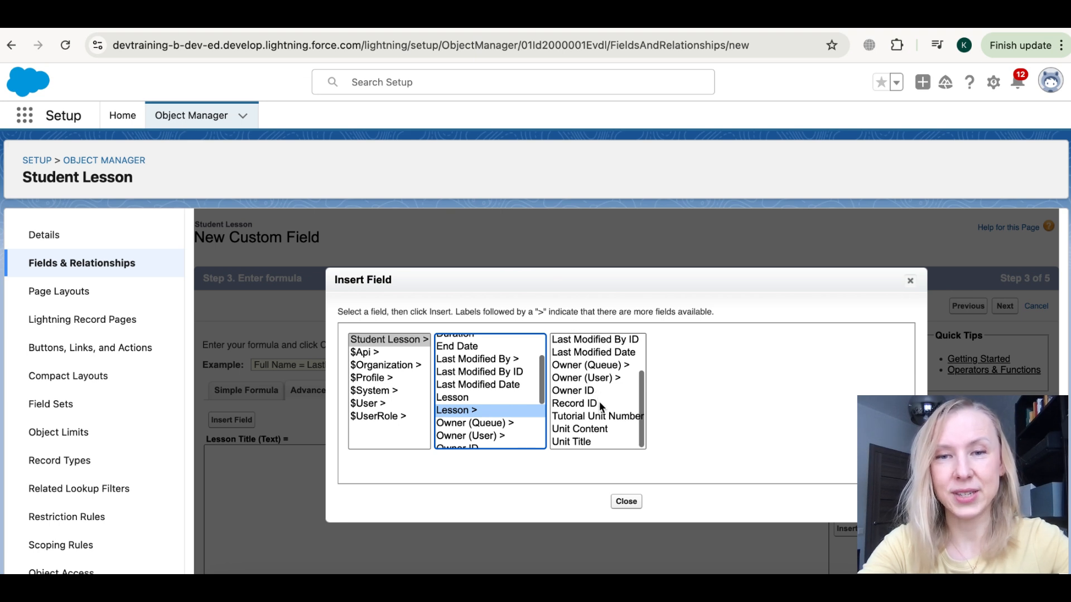
click(588, 443)
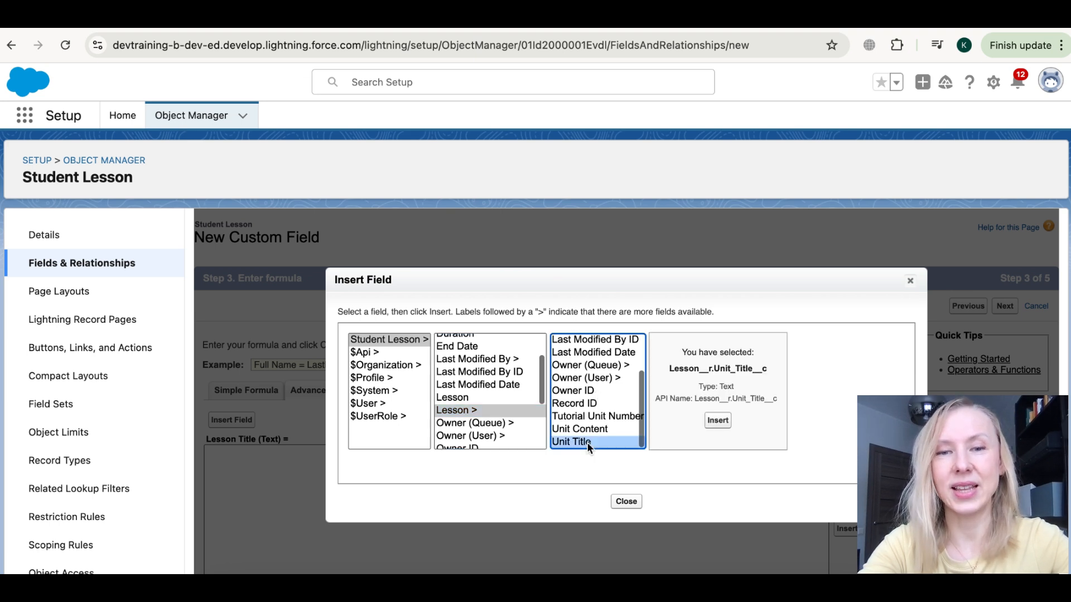
click(717, 421)
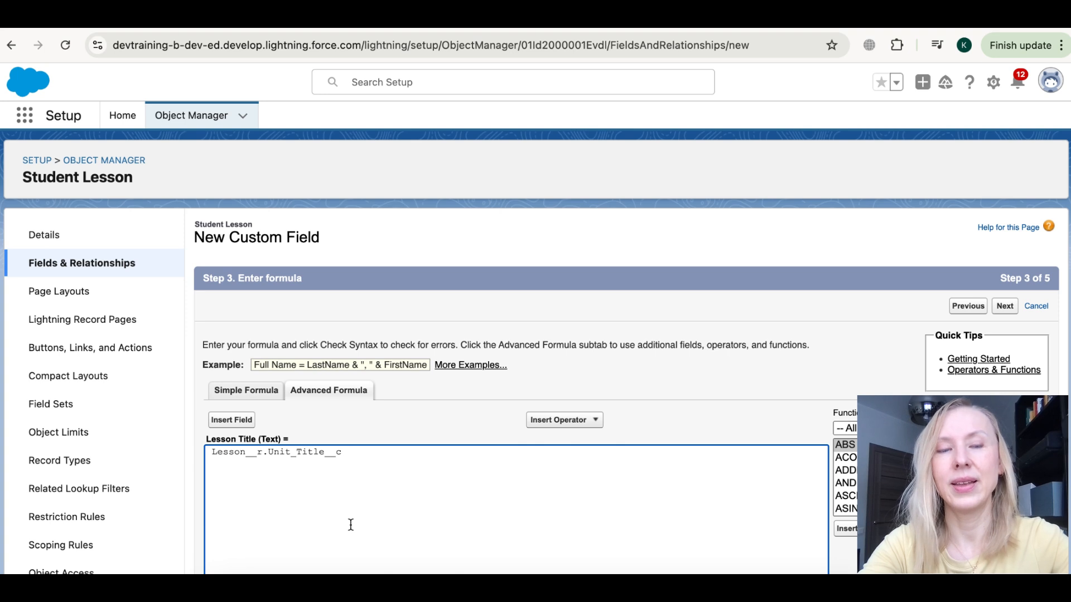
Keep the default blank handling and field-level security for Lesson Title, and finish creating the field
scroll(407, 454, down, 3)
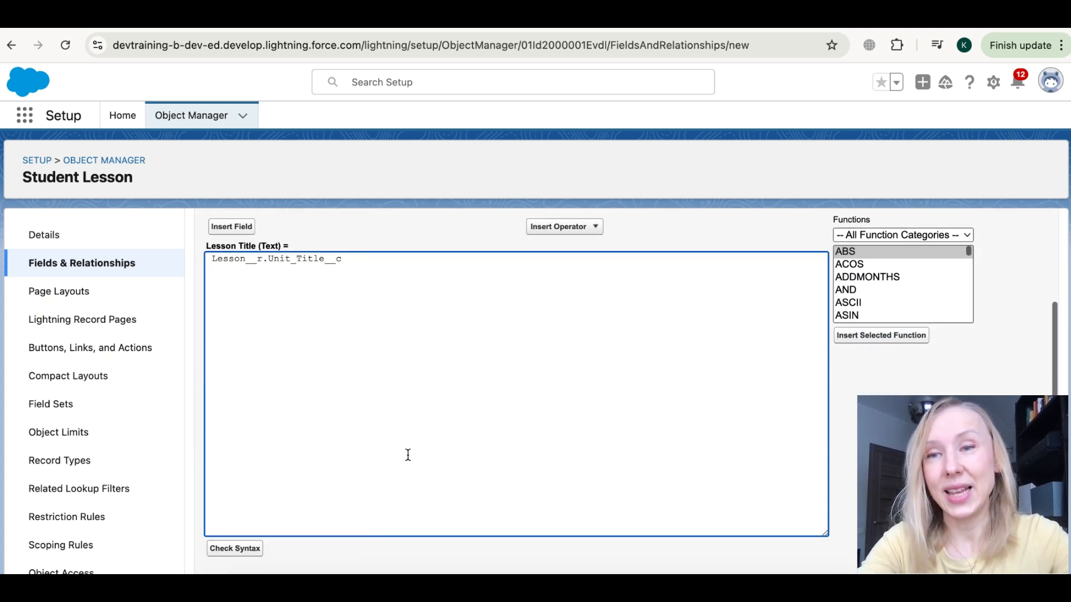
scroll(408, 454, down, 3)
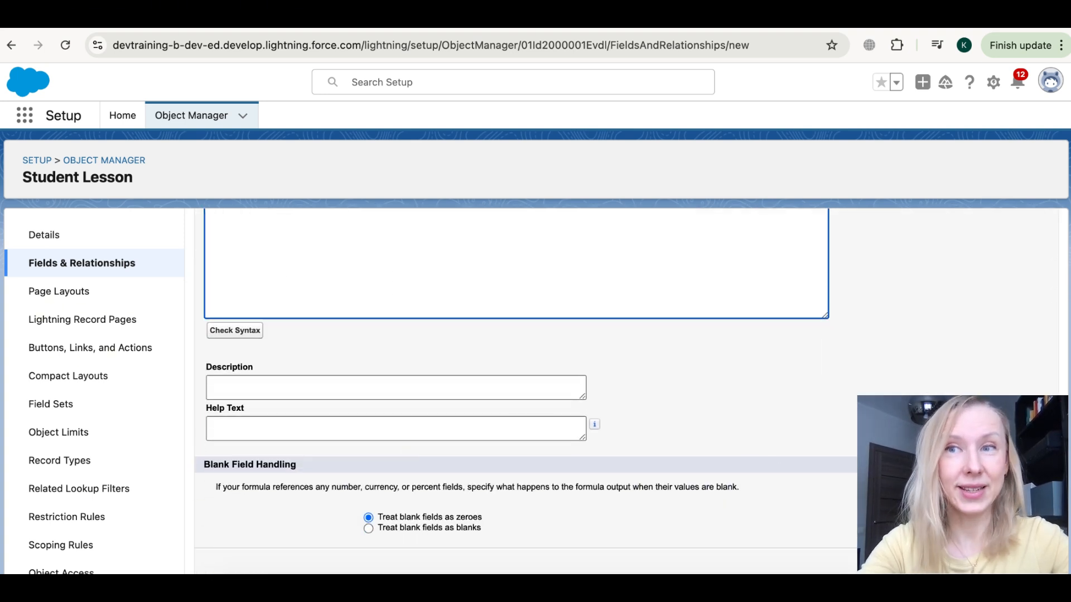
click(1000, 562)
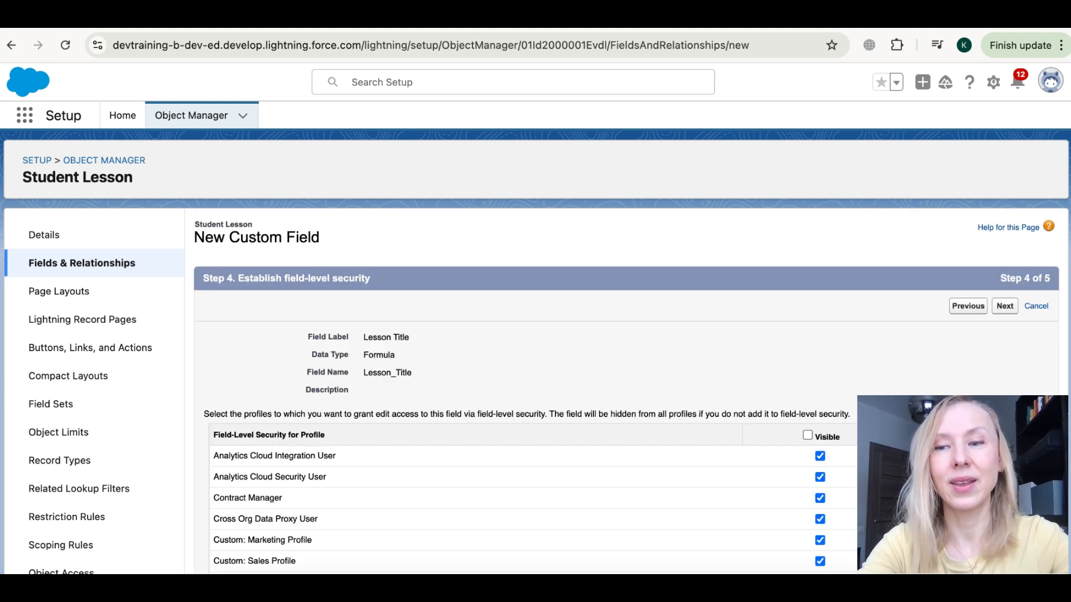
click(1006, 307)
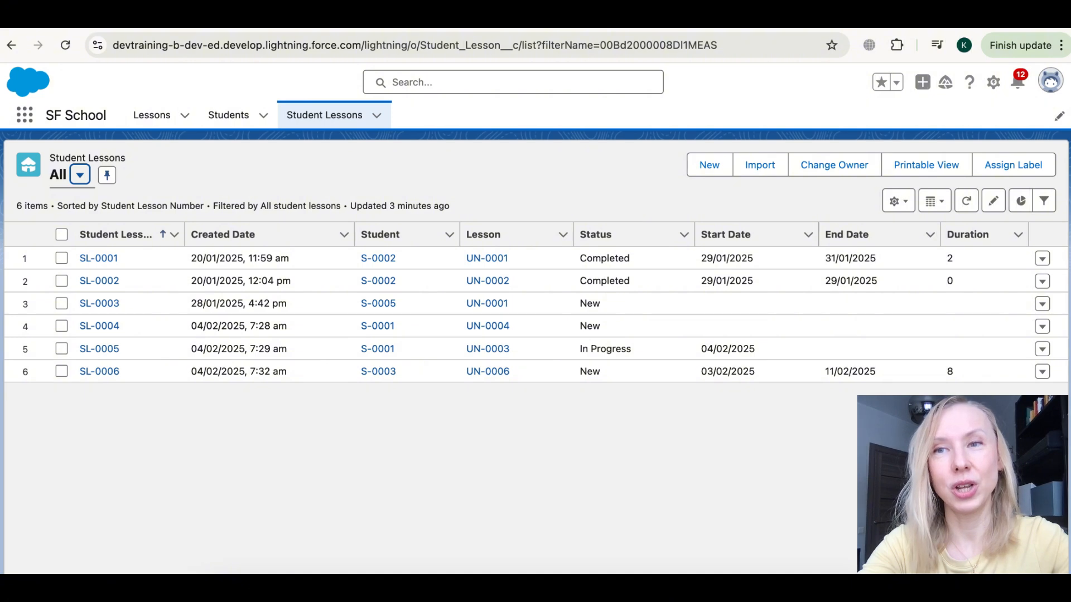
Reload the All list view of Student Lessons and add Student Name to its visible fields
key(super+r)
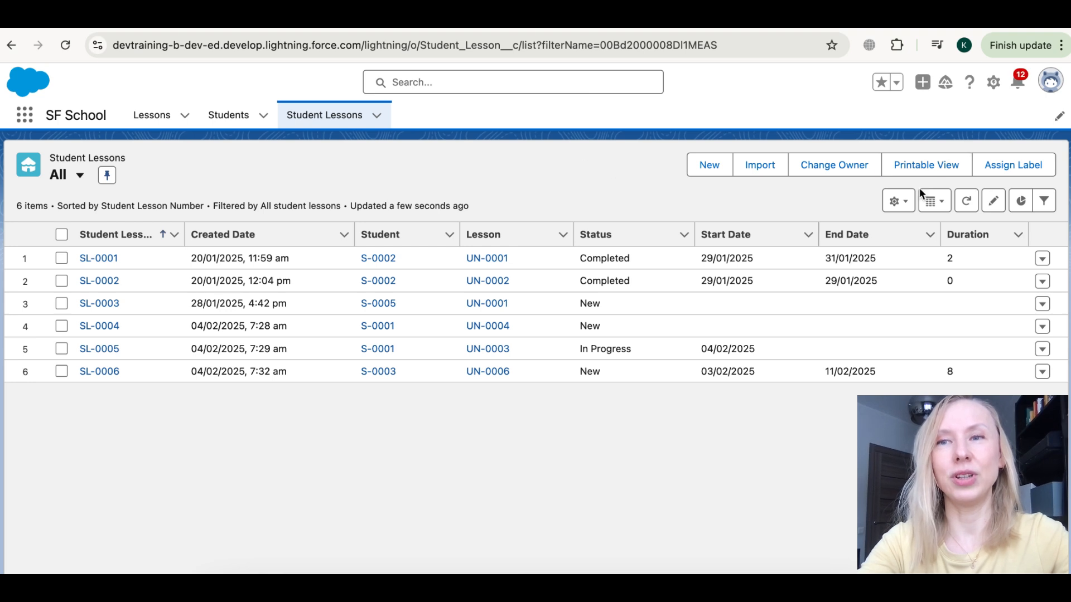
click(898, 201)
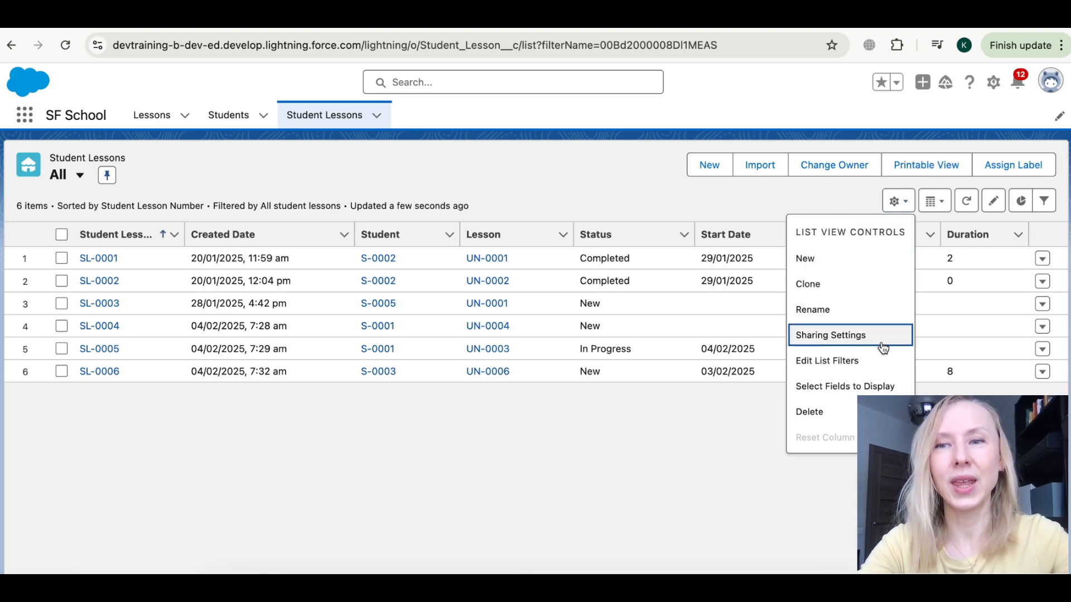
click(864, 386)
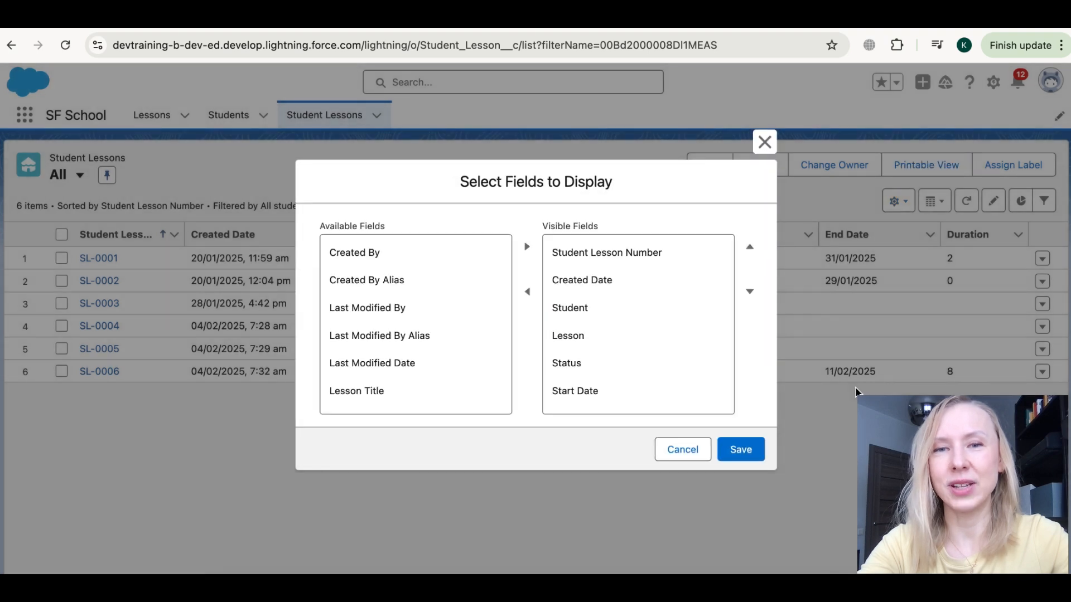
scroll(474, 317, down, 2)
scroll(474, 317, down, 4)
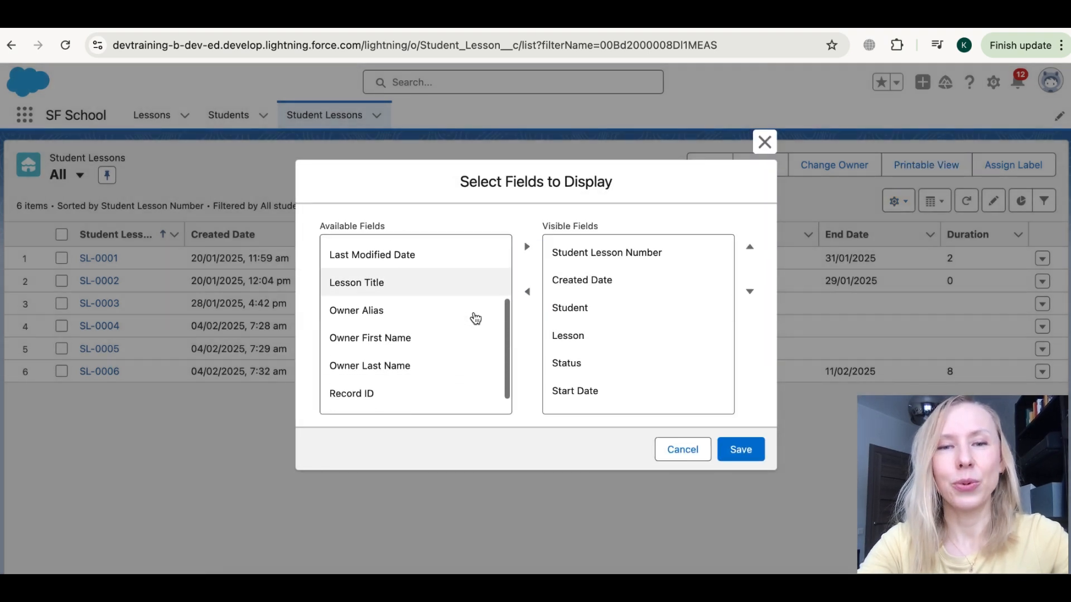
click(381, 401)
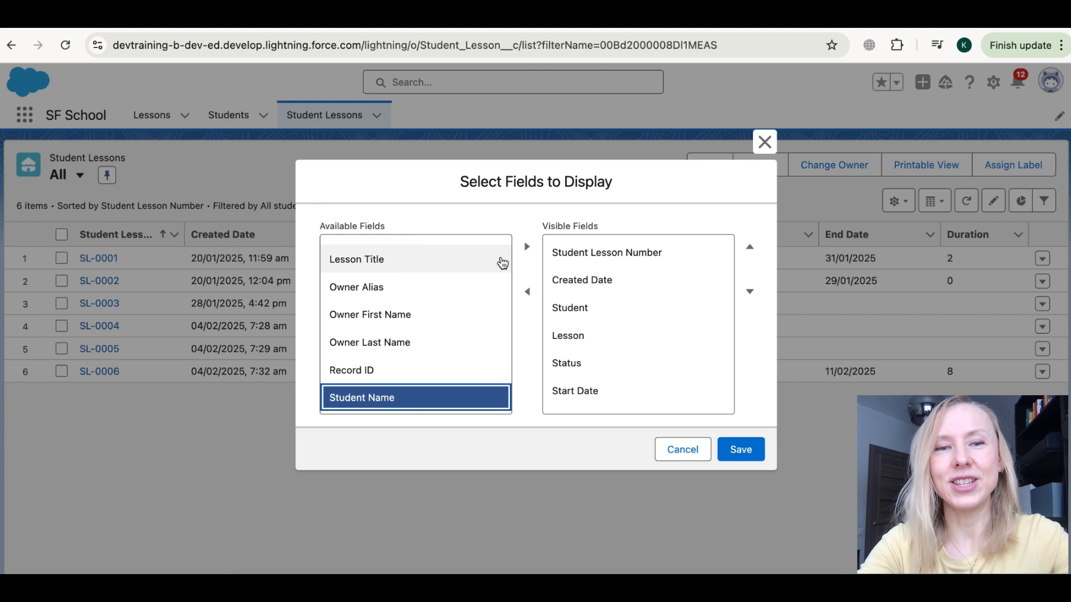
click(527, 247)
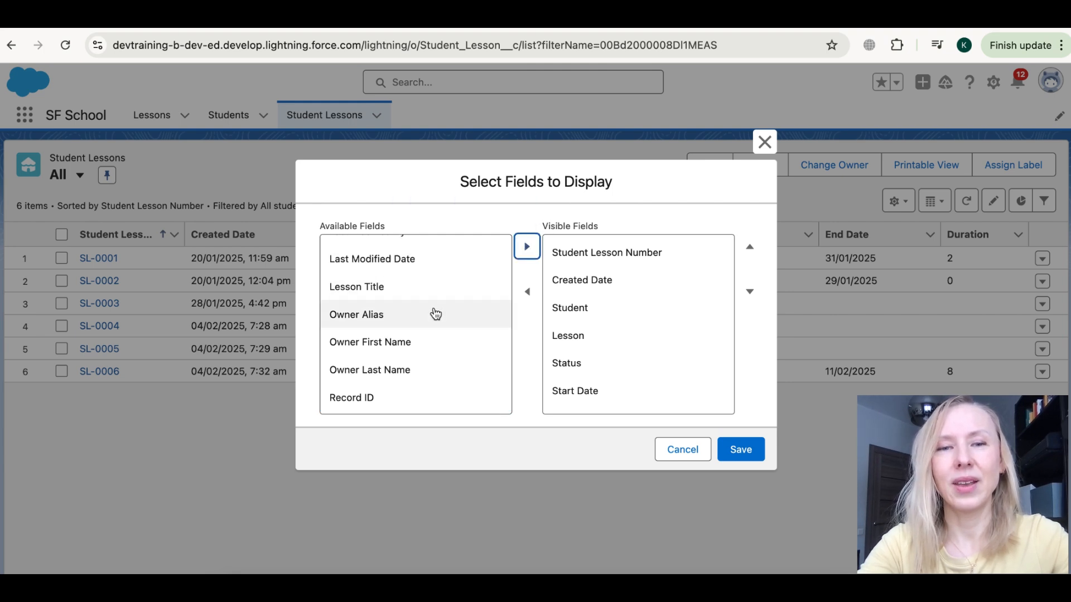
Add Lesson Title to the list view's visible fields and save the field selection
scroll(435, 313, up, 3)
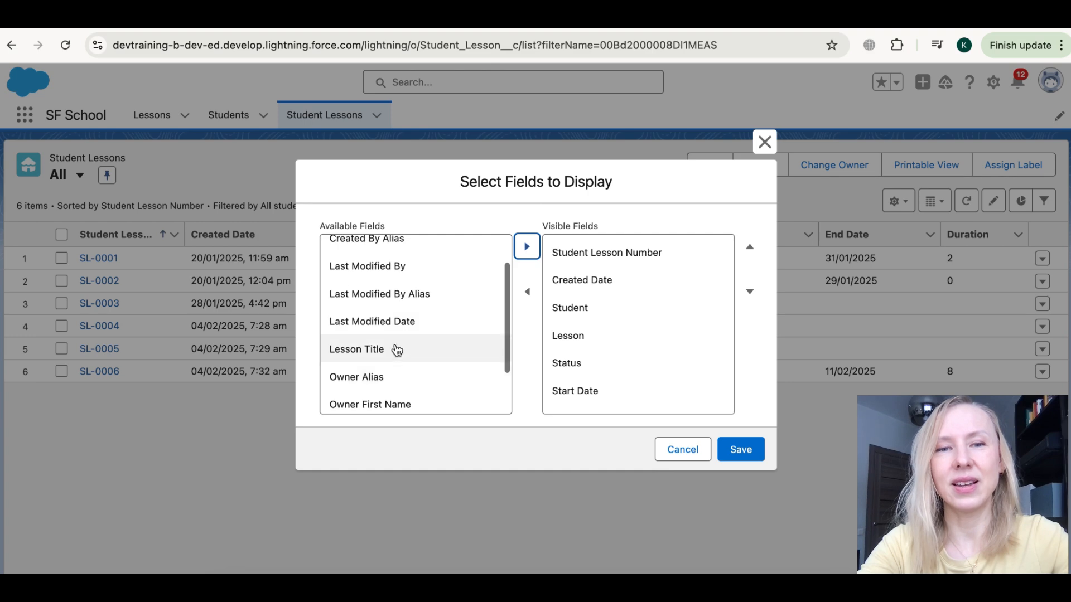
click(396, 349)
click(526, 248)
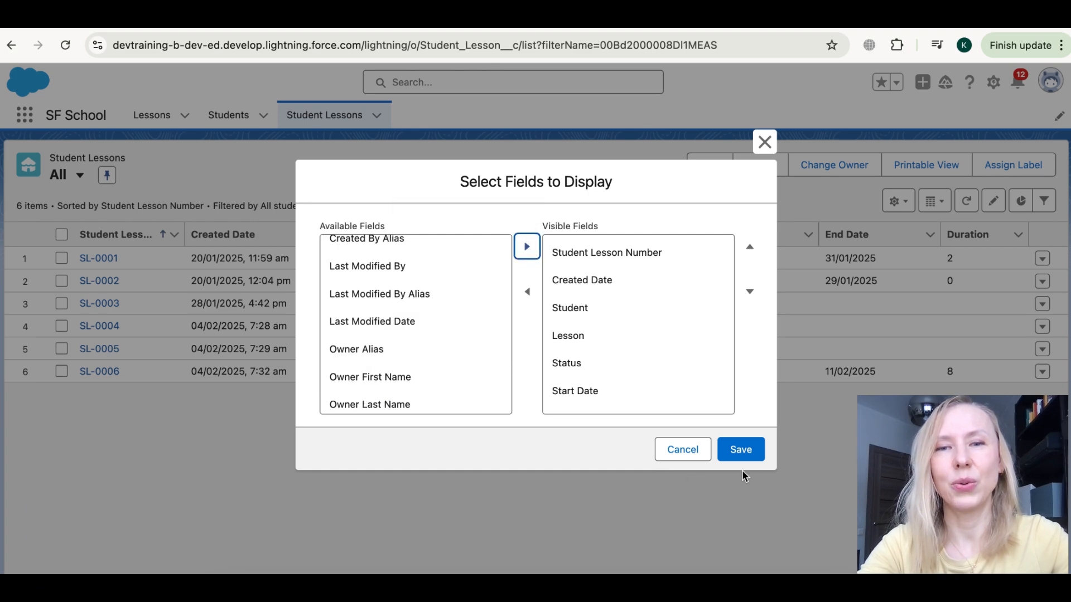
click(744, 452)
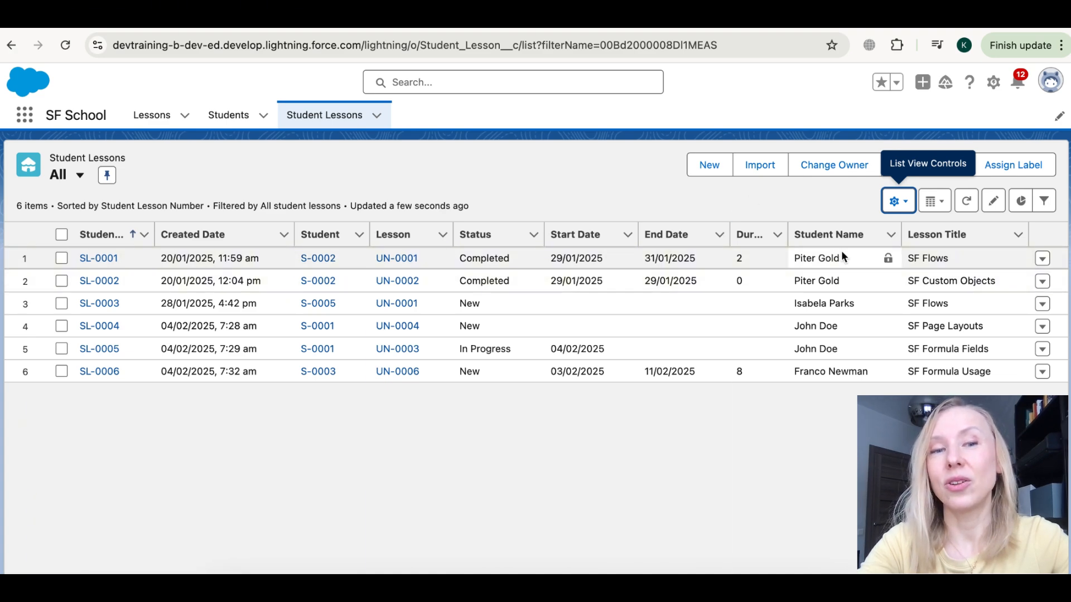
Reopen the list view's field selection and move Student Name up to directly after Student
click(896, 200)
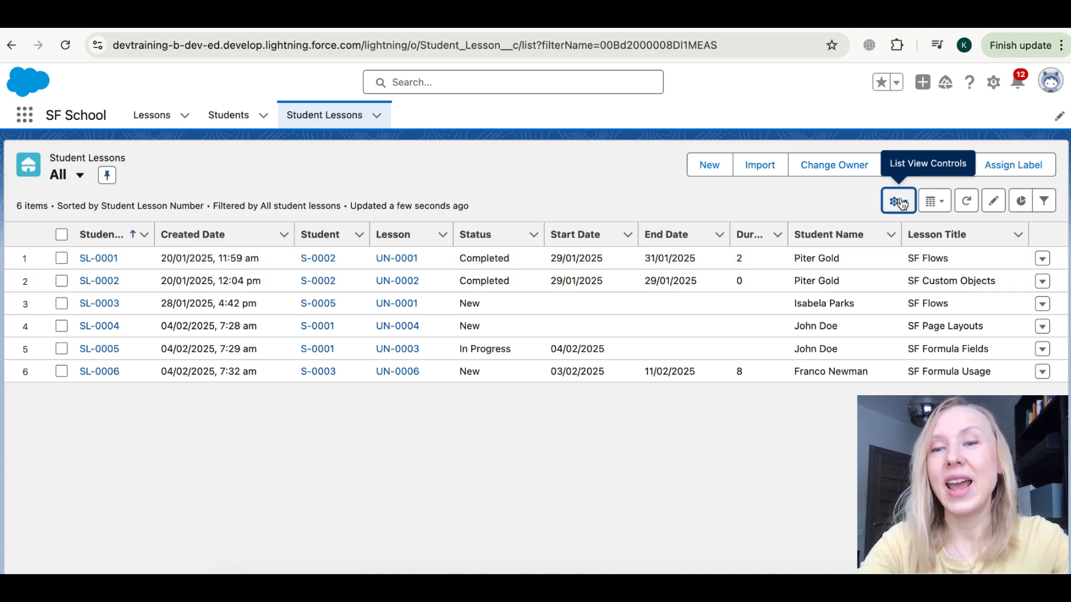
click(866, 388)
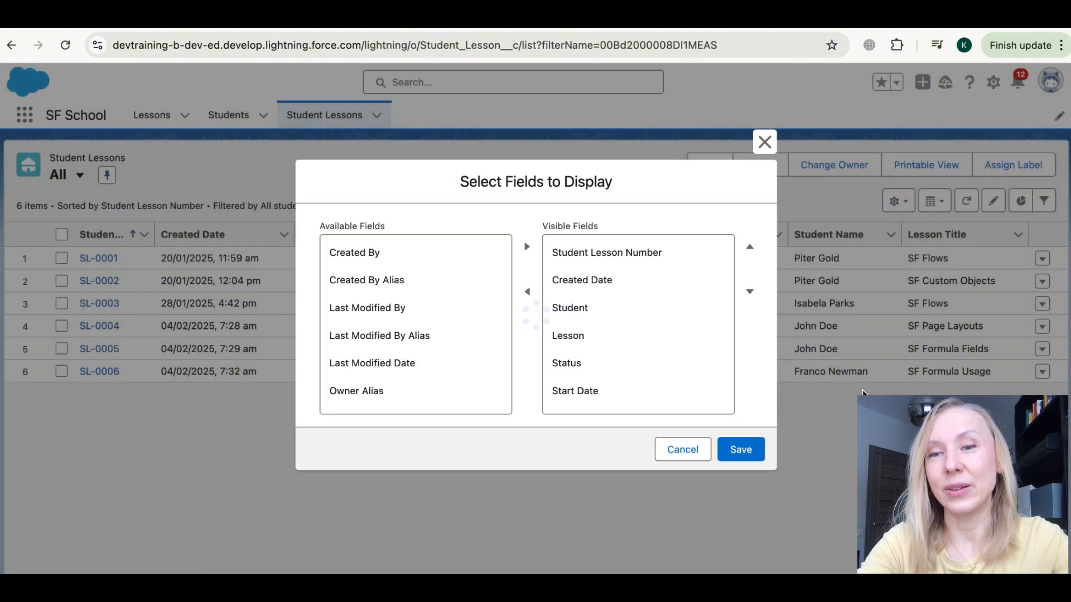
scroll(605, 337, down, 3)
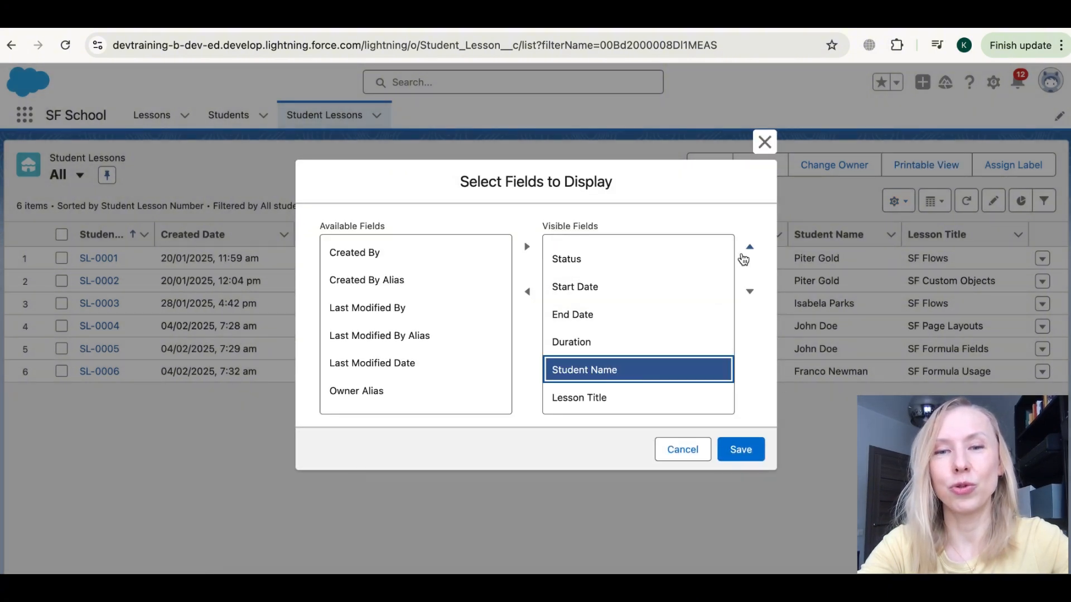
click(750, 247)
click(750, 247)
click(750, 247)
click(750, 247)
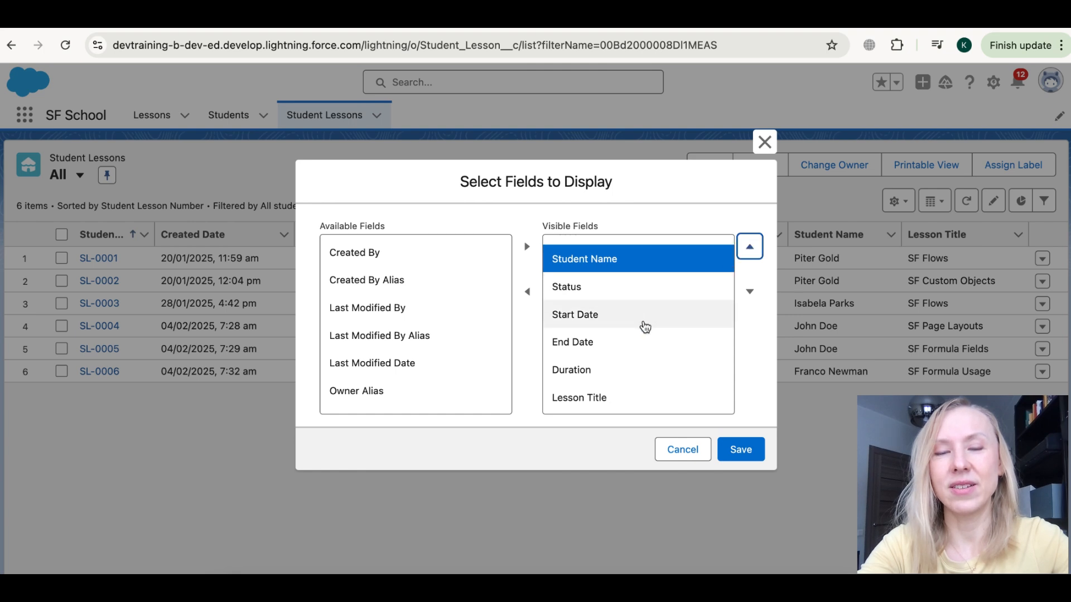
scroll(640, 326, up, 3)
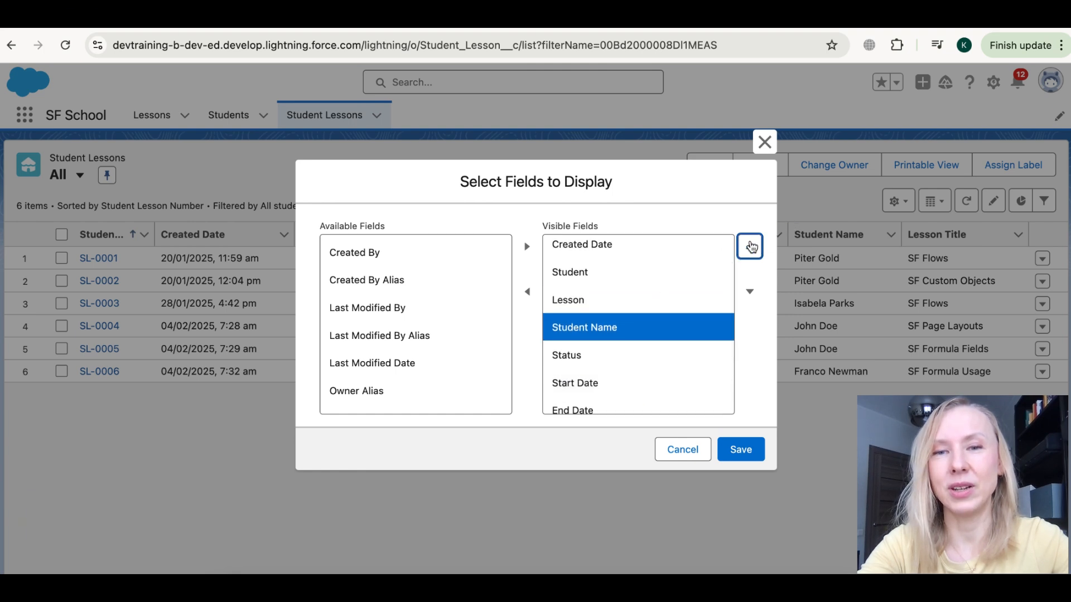
click(750, 247)
Move Lesson Title up to directly after Lesson in the visible fields and save the column order
scroll(580, 330, down, 2)
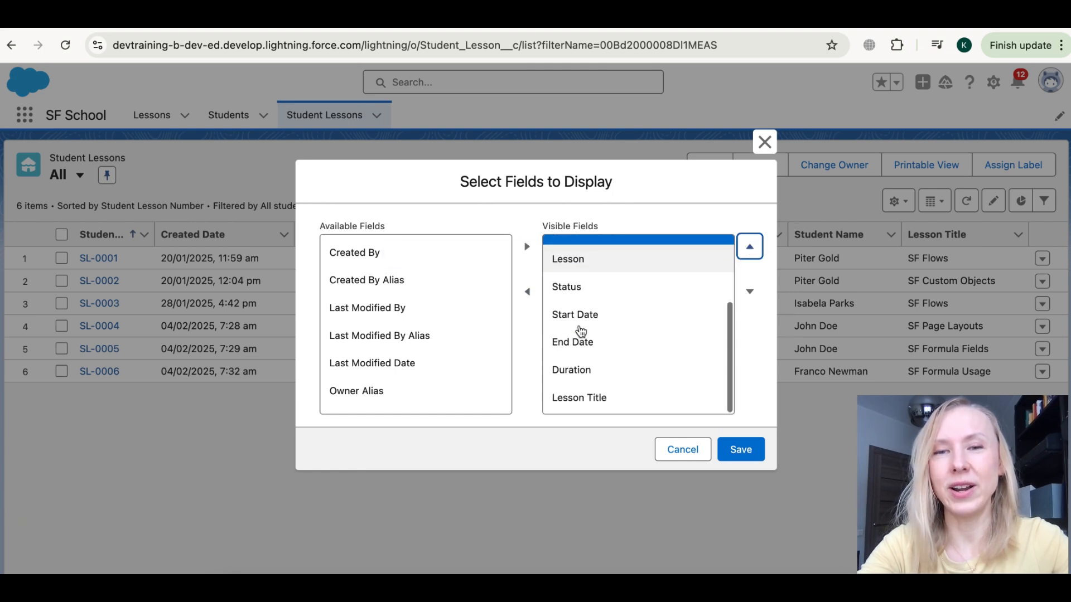
click(596, 401)
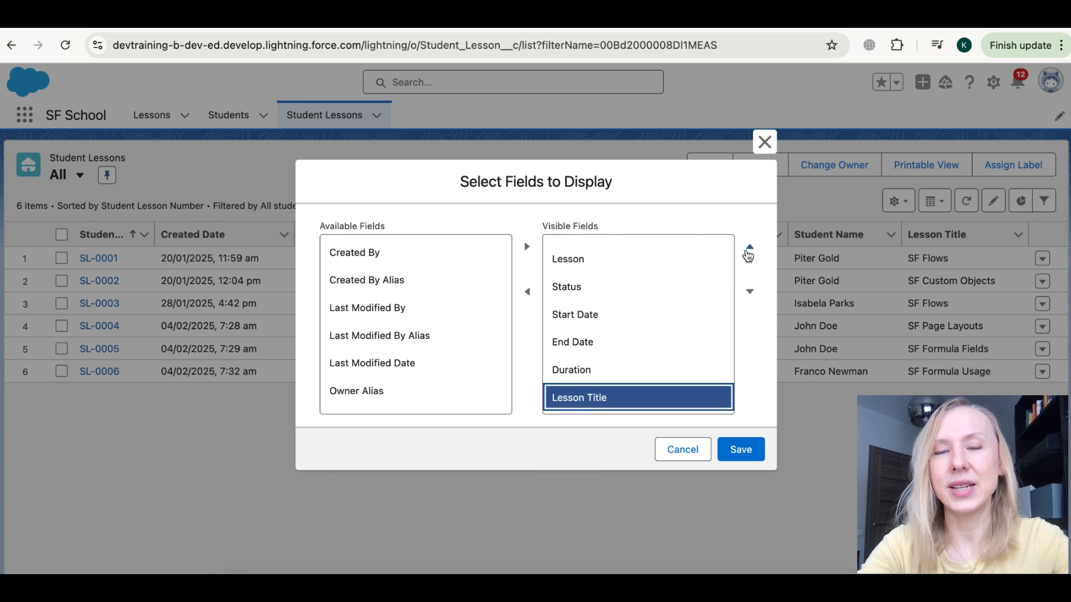
click(750, 248)
click(749, 248)
click(750, 248)
click(750, 248)
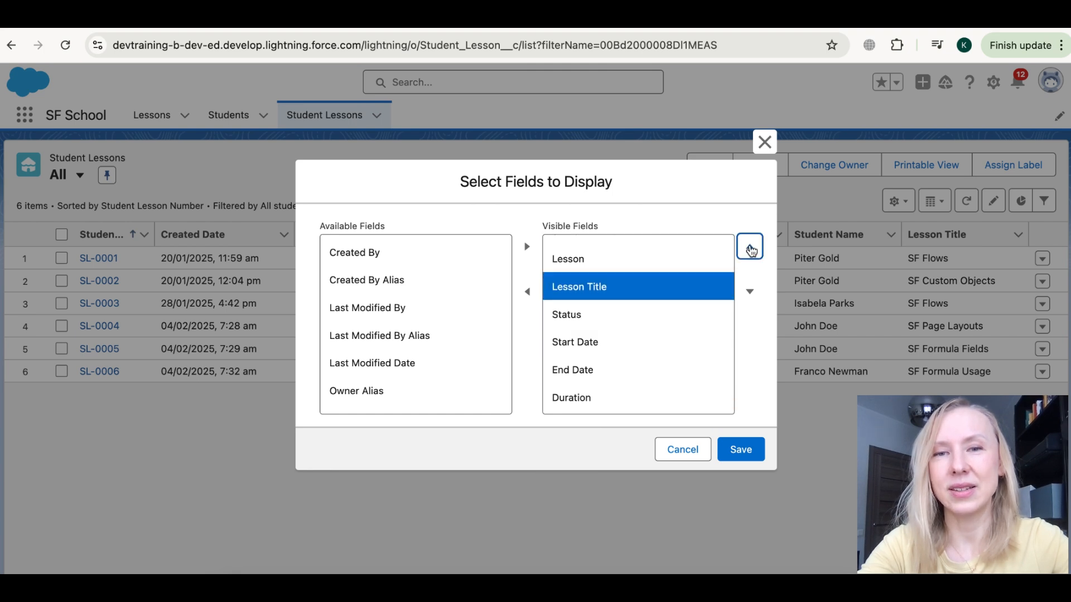
click(749, 453)
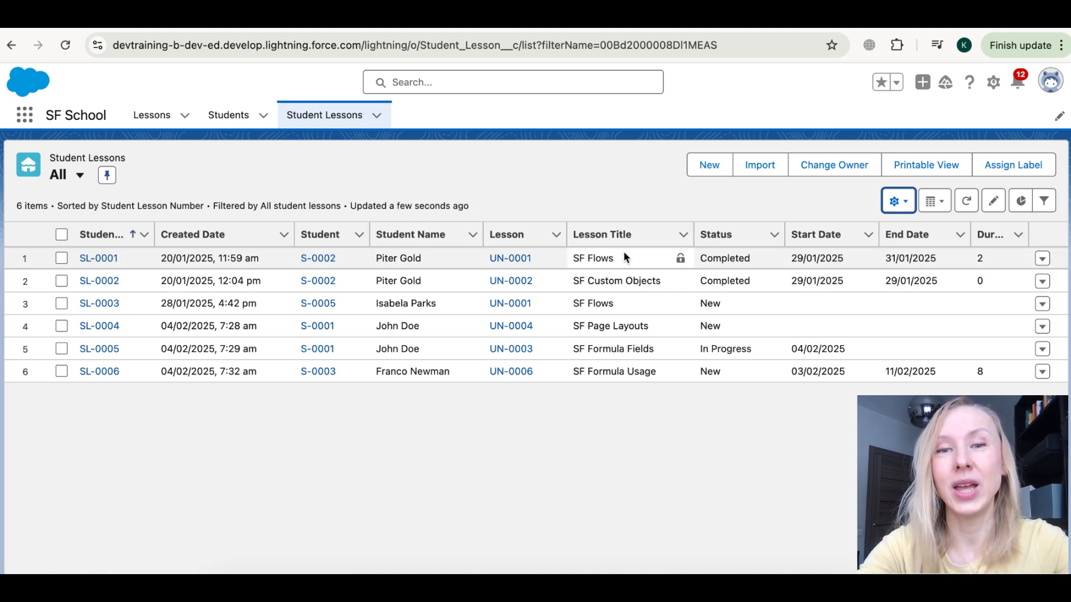
Open student record S-0005 from the Students list and view its related Student Lessons
drag(574, 259, 619, 256)
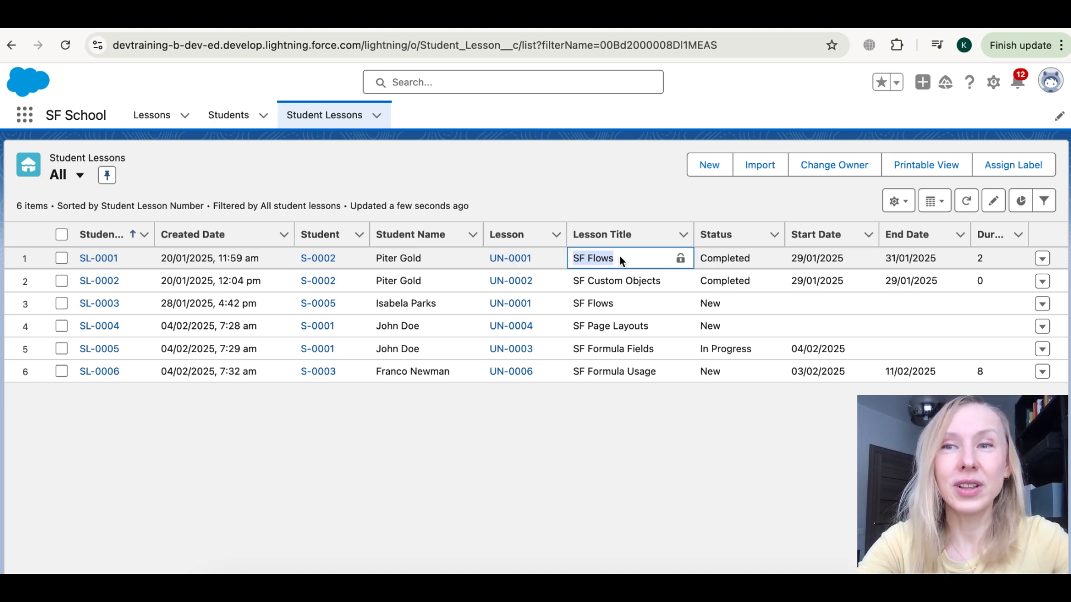
click(234, 120)
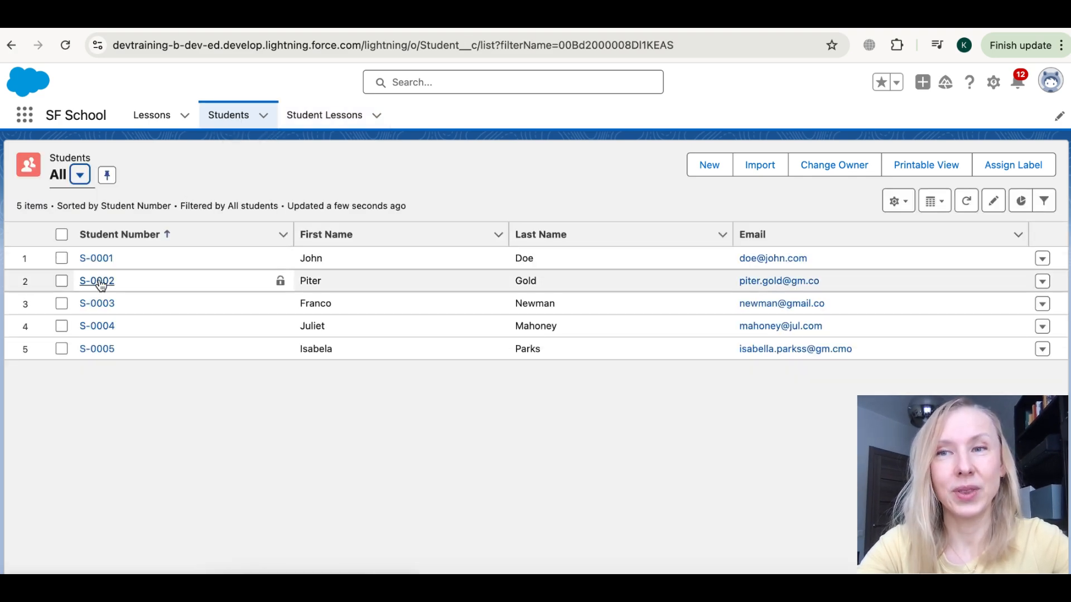
click(94, 350)
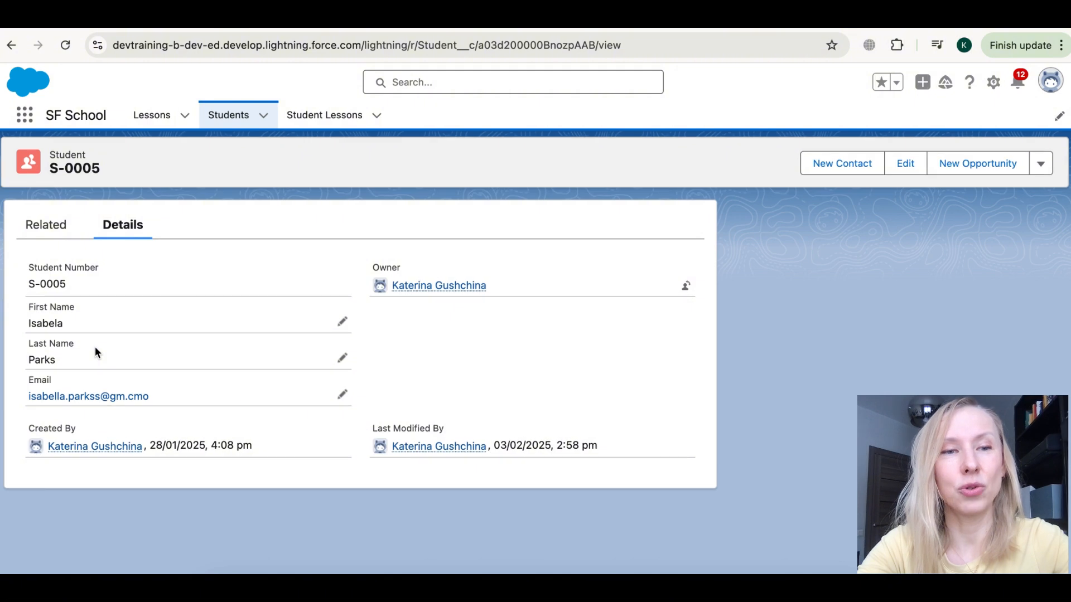
click(59, 230)
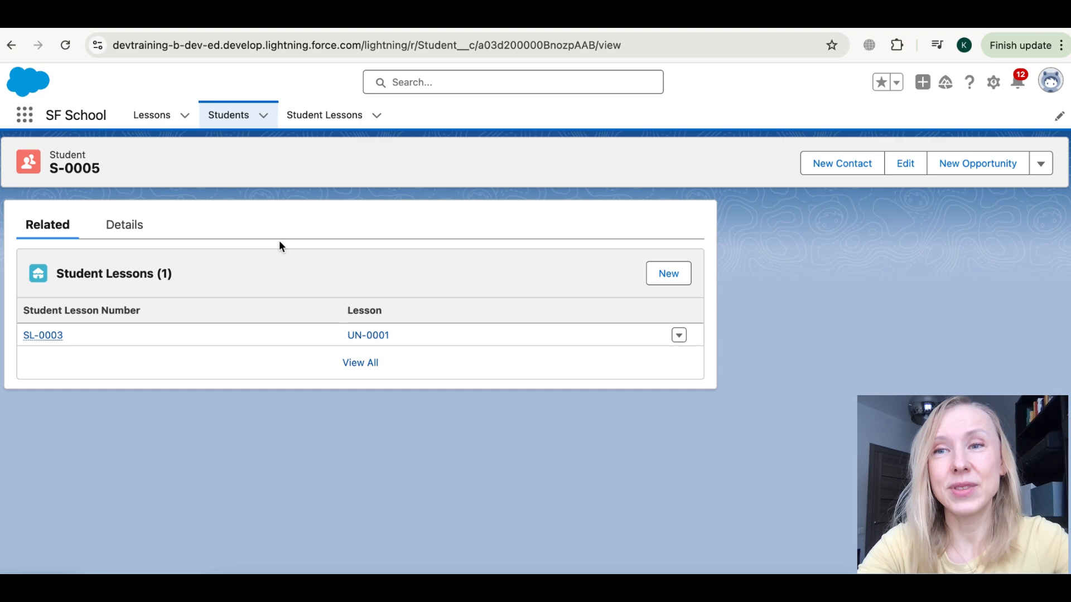
Open lesson record UN-0001 from the Lessons list and view its related records
click(162, 115)
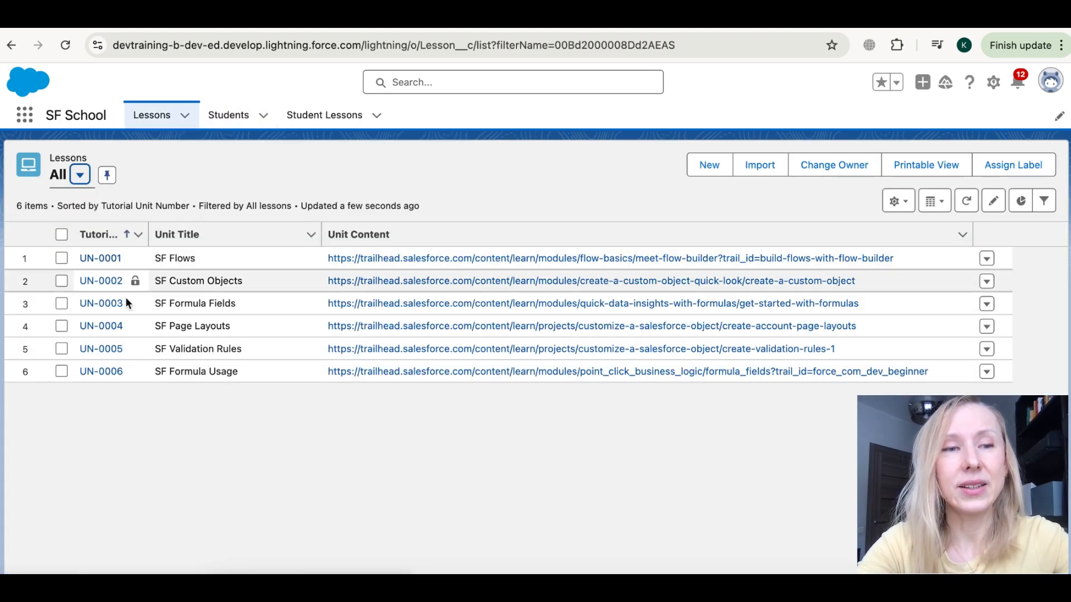
click(115, 258)
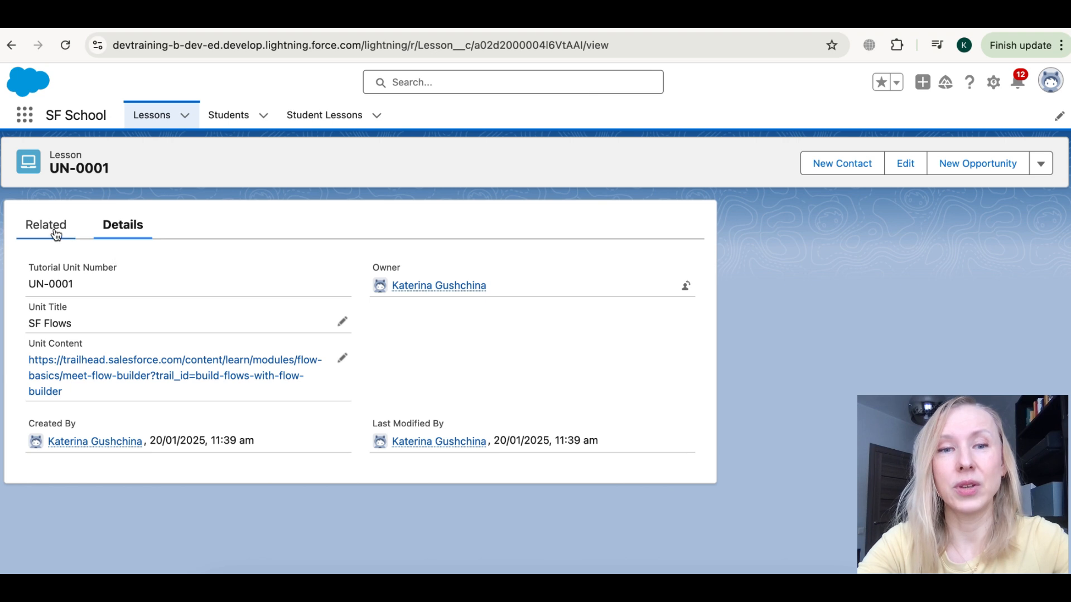
click(54, 231)
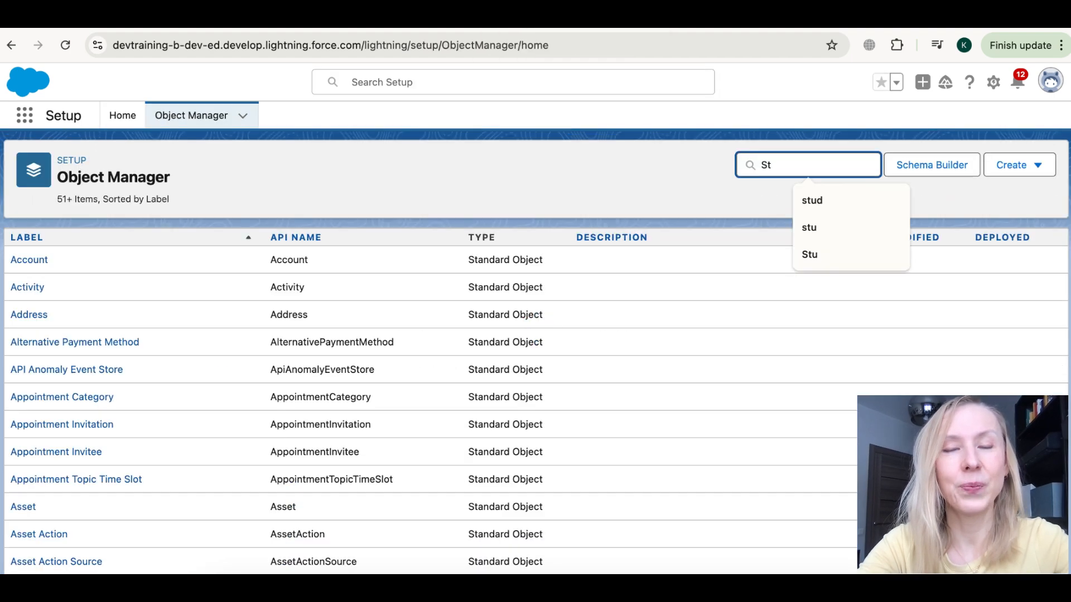
Search the Object Manager for "Stu" and open the Student object's Student Layout for editing
text(u)
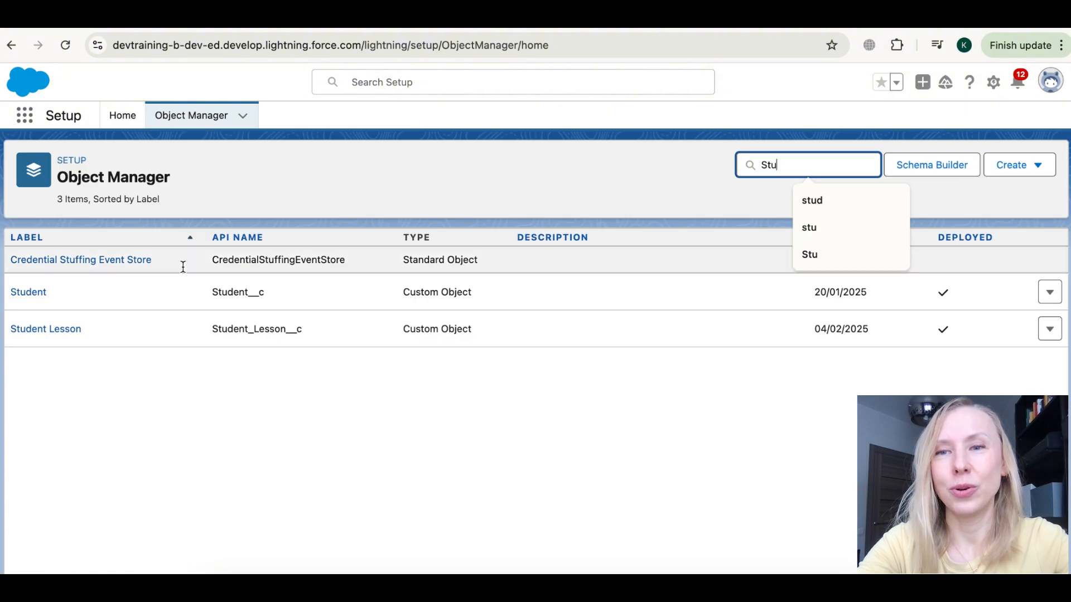
click(34, 293)
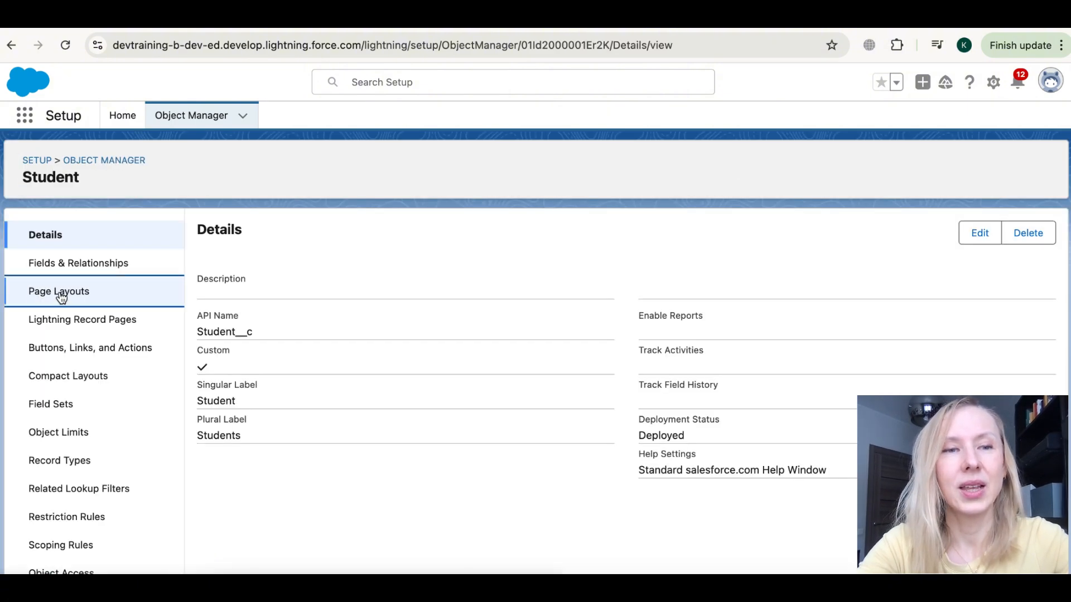
click(61, 295)
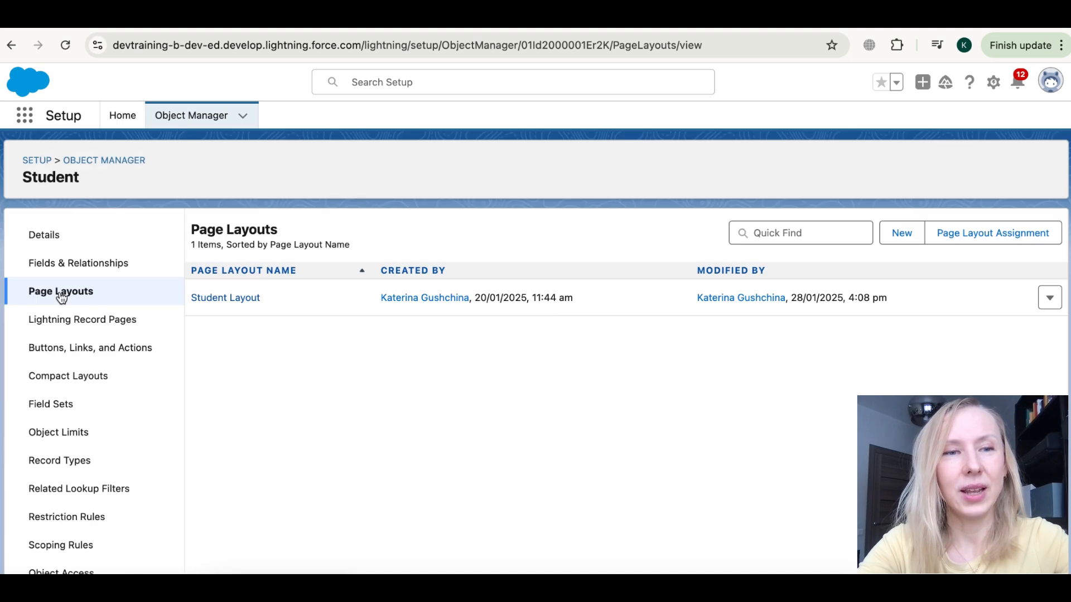
click(227, 298)
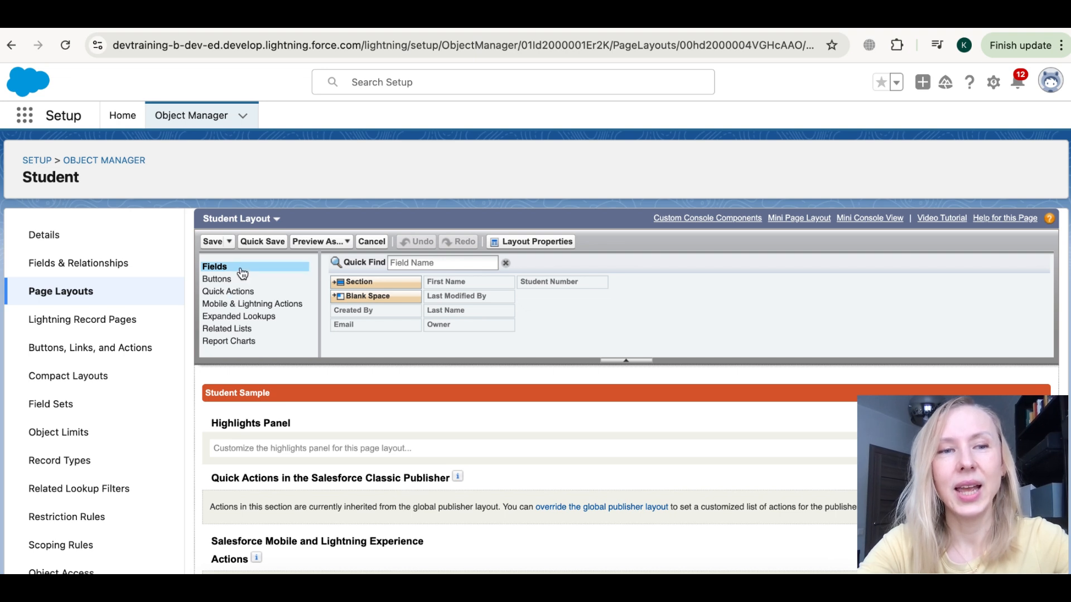
Open the properties of the Student Lessons related list on the Student Layout
mouse_move(427, 296)
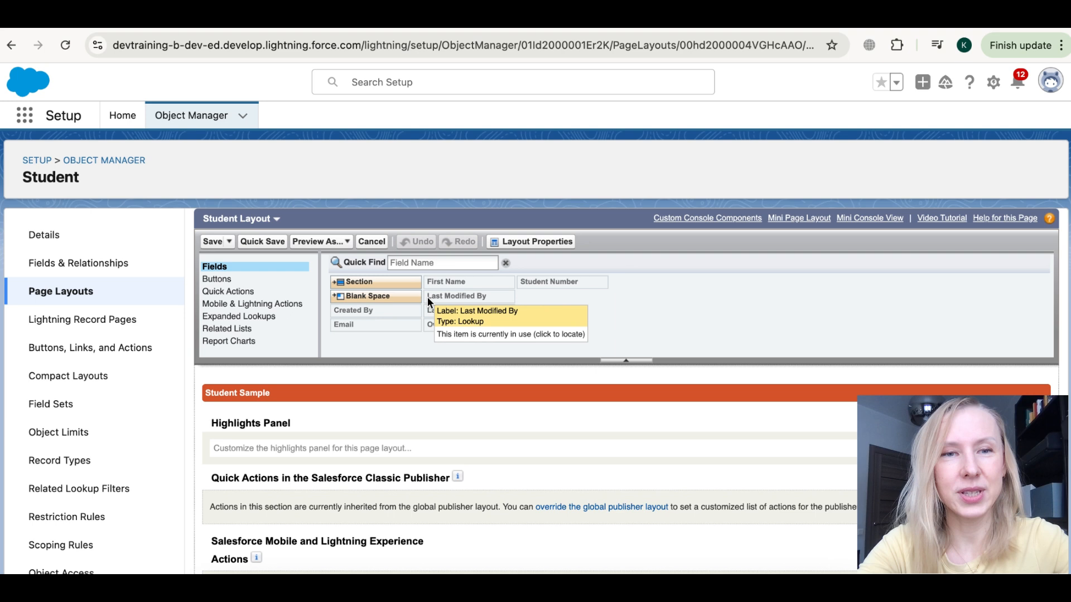
scroll(427, 297, down, 5)
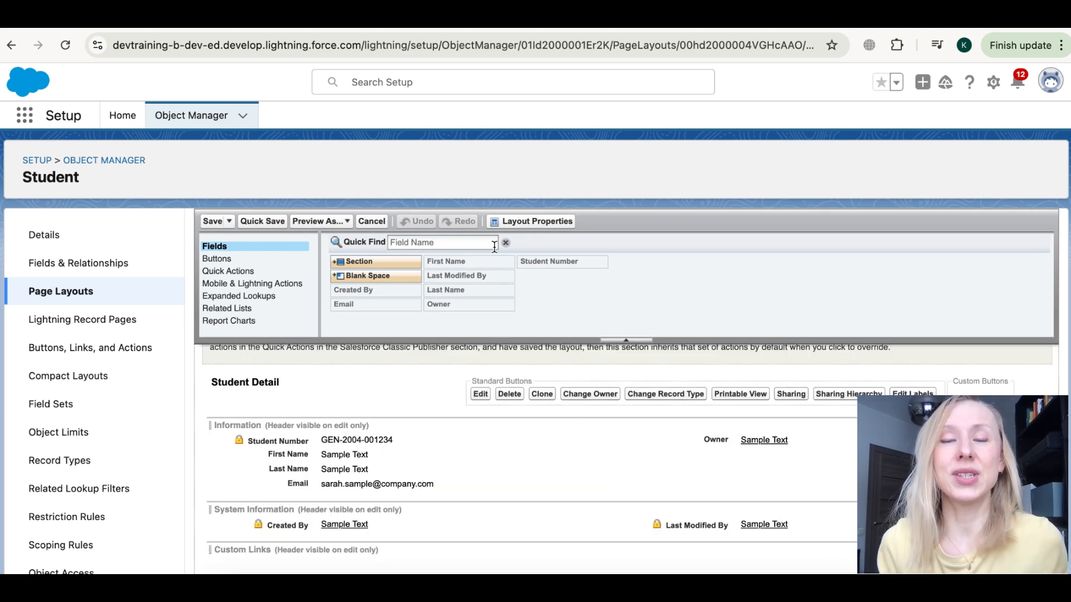
click(246, 310)
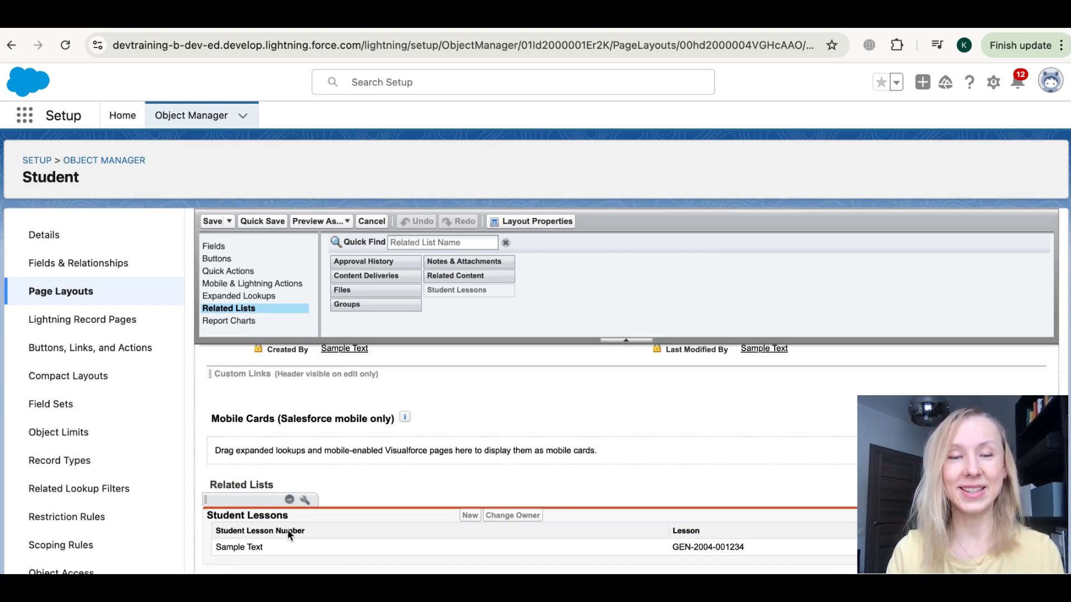
click(305, 501)
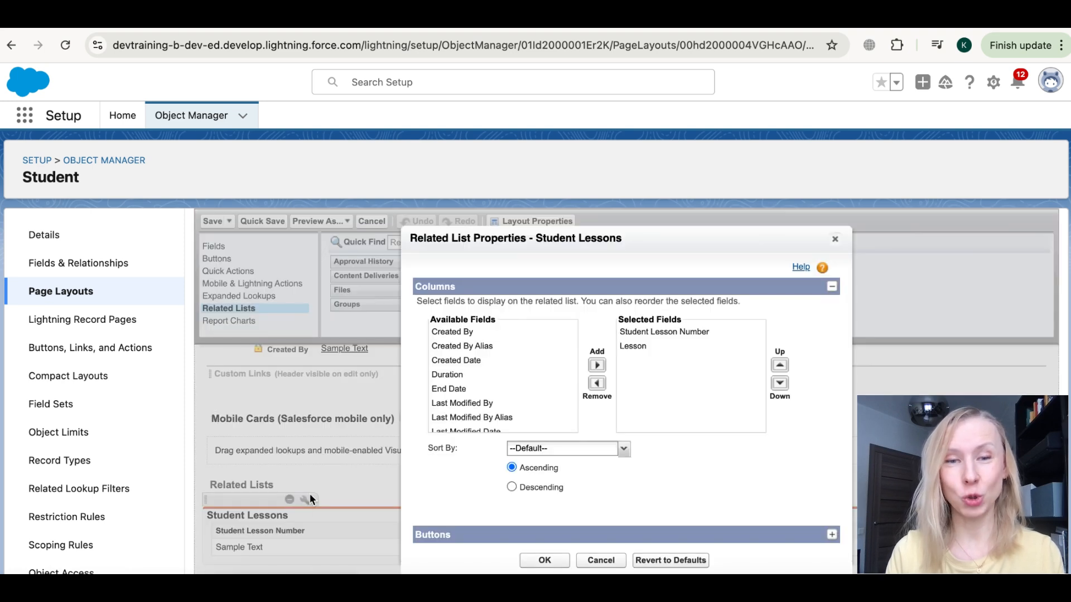
Add Lesson Title to the selected columns of the Student Lessons related list
click(648, 333)
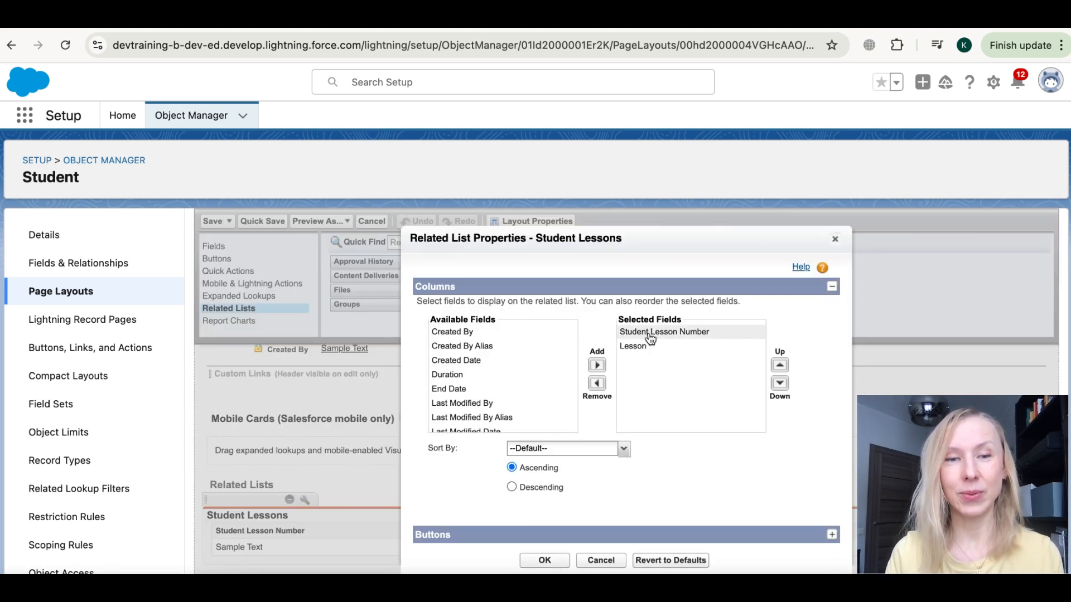
click(635, 348)
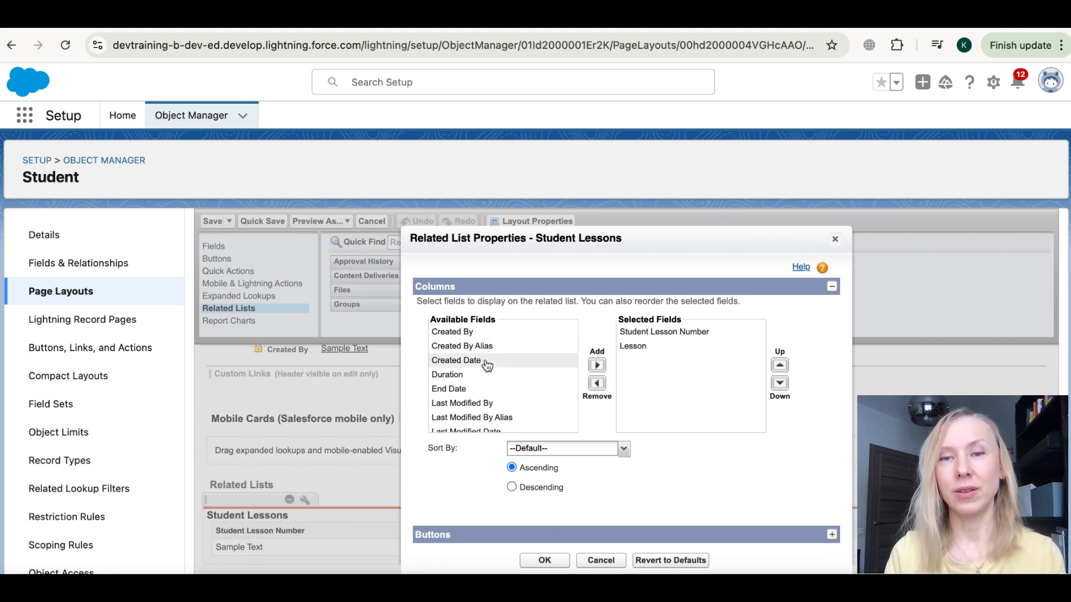
scroll(487, 366, down, 3)
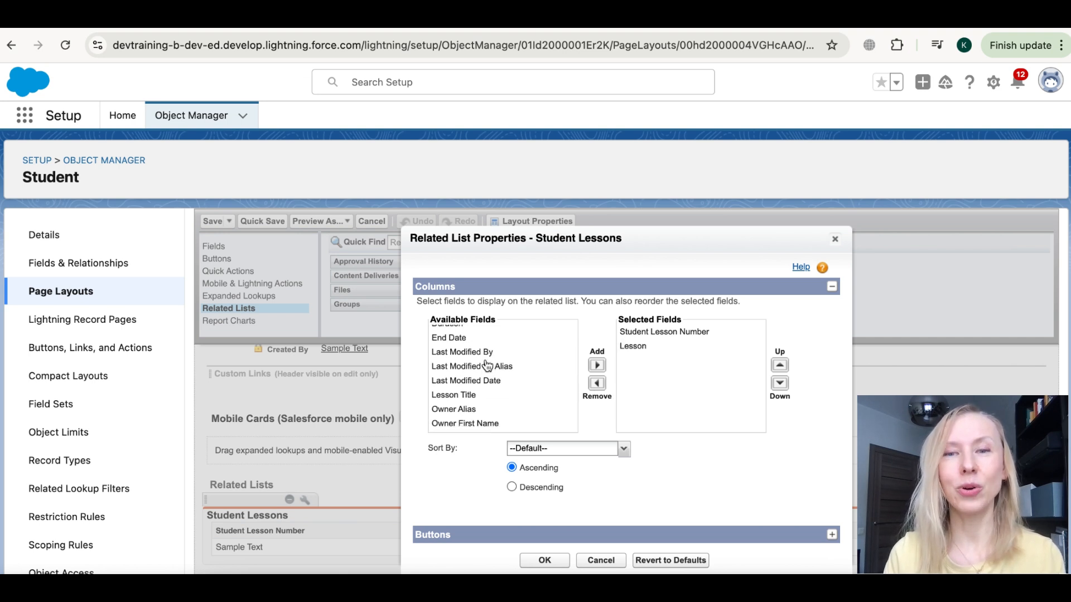
scroll(486, 365, up, 3)
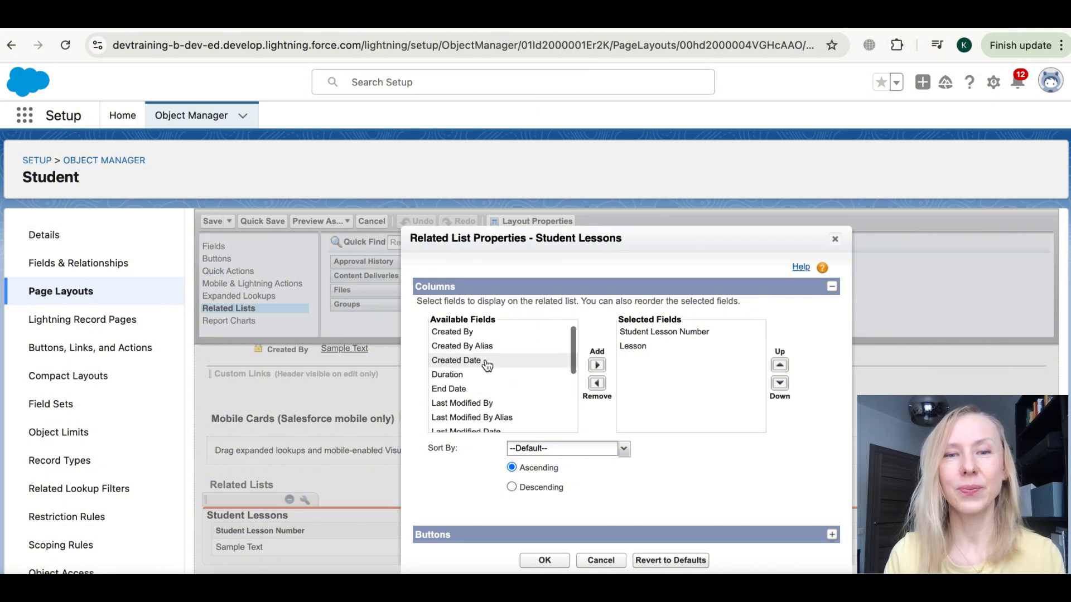
scroll(486, 365, down, 3)
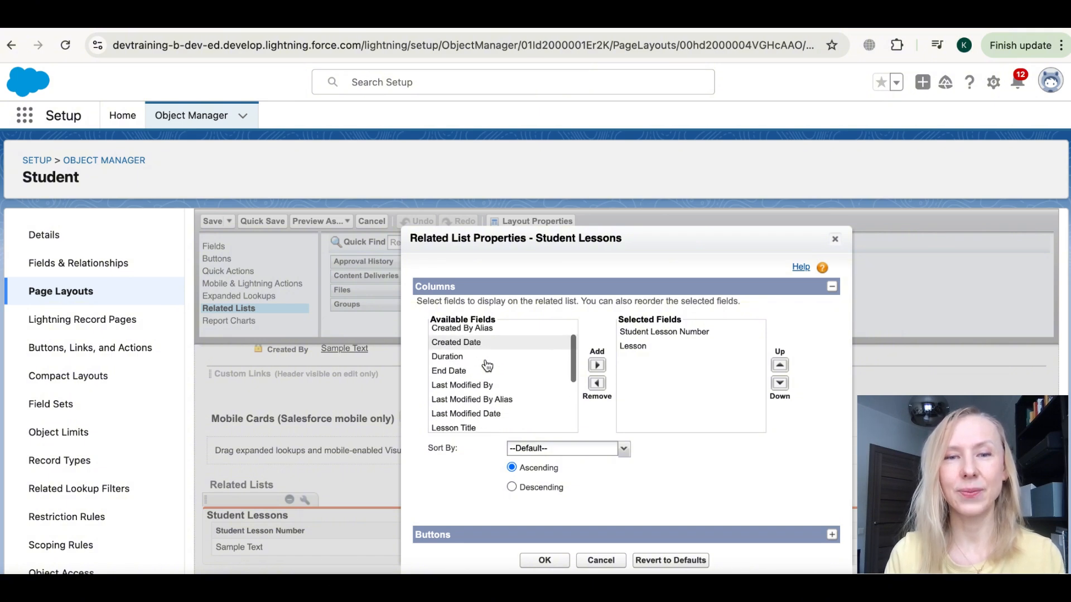
click(468, 384)
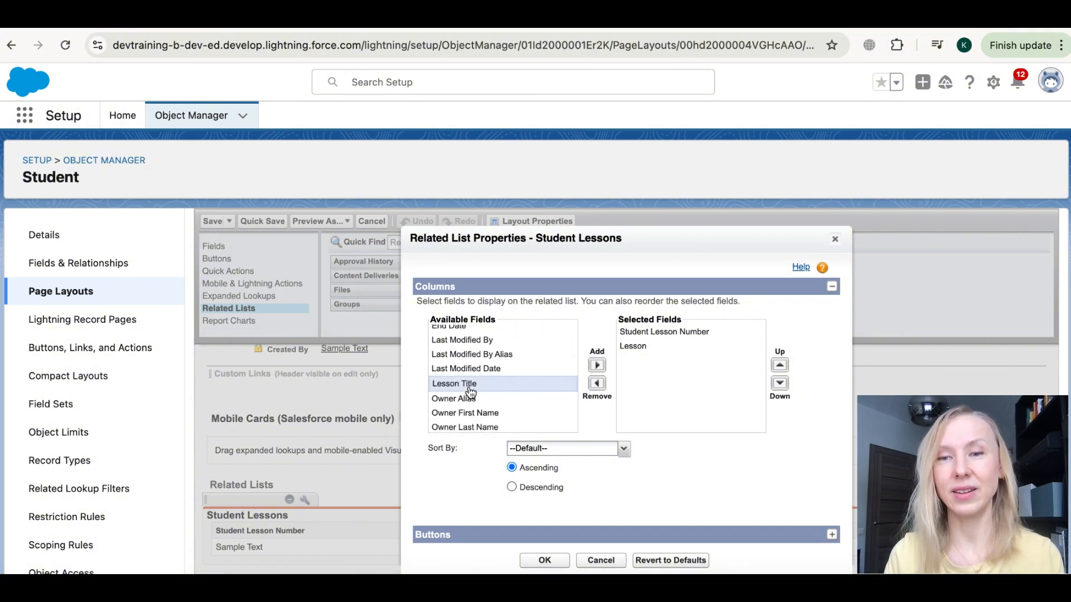
click(596, 366)
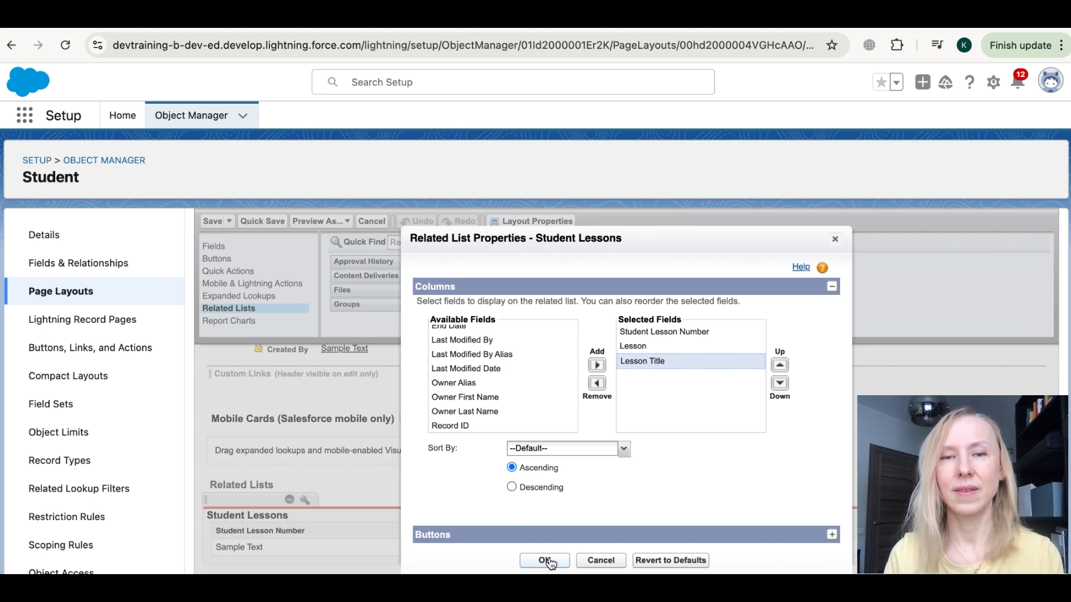
Add Status to the related list's selected columns, confirm the properties and save the Student Layout
scroll(485, 371, down, 3)
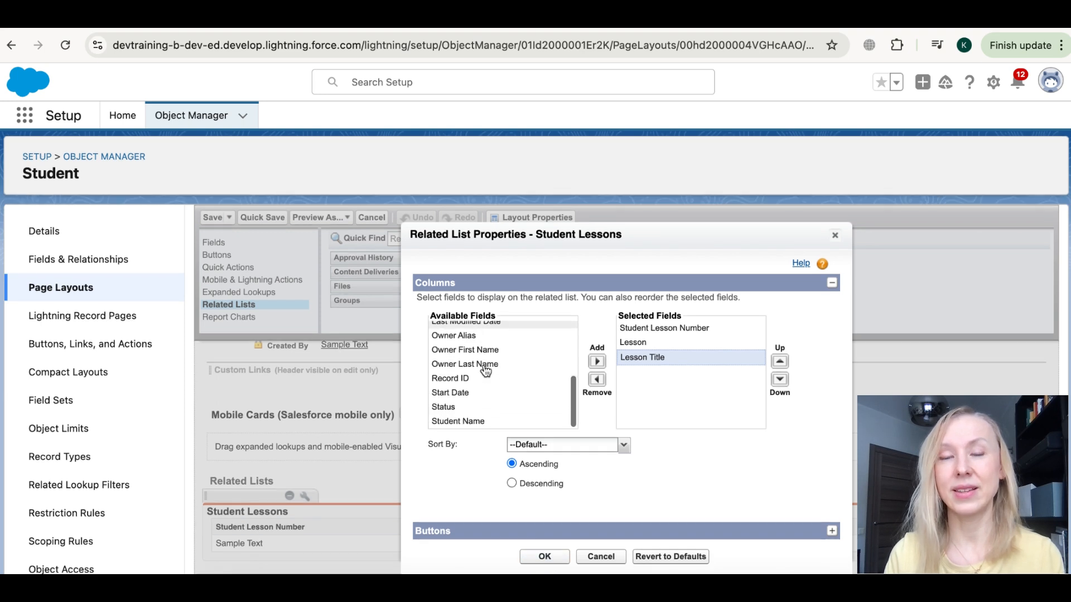
click(454, 407)
click(598, 363)
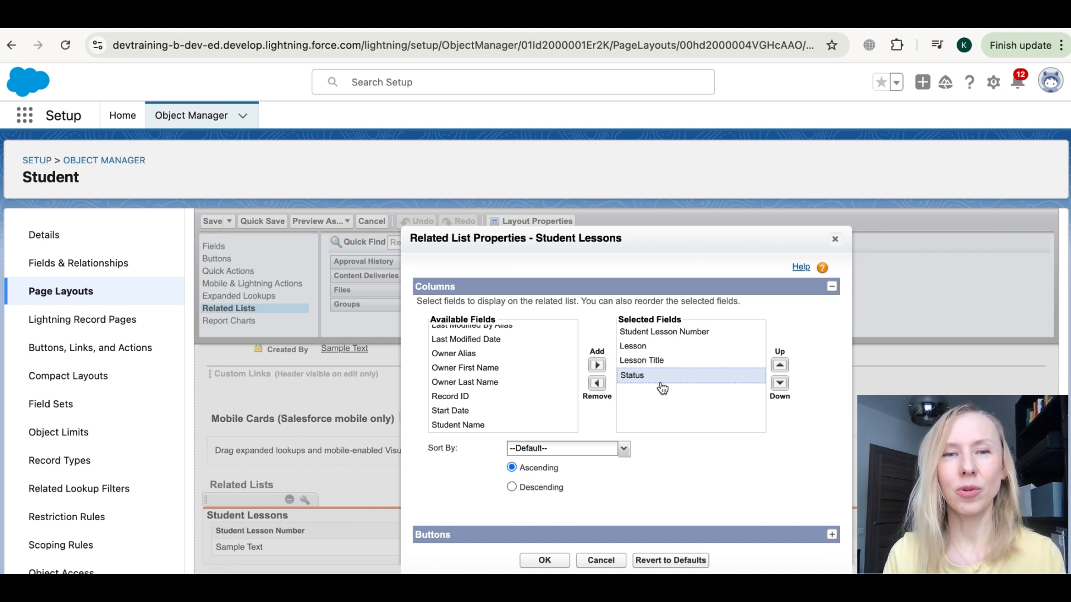
click(545, 560)
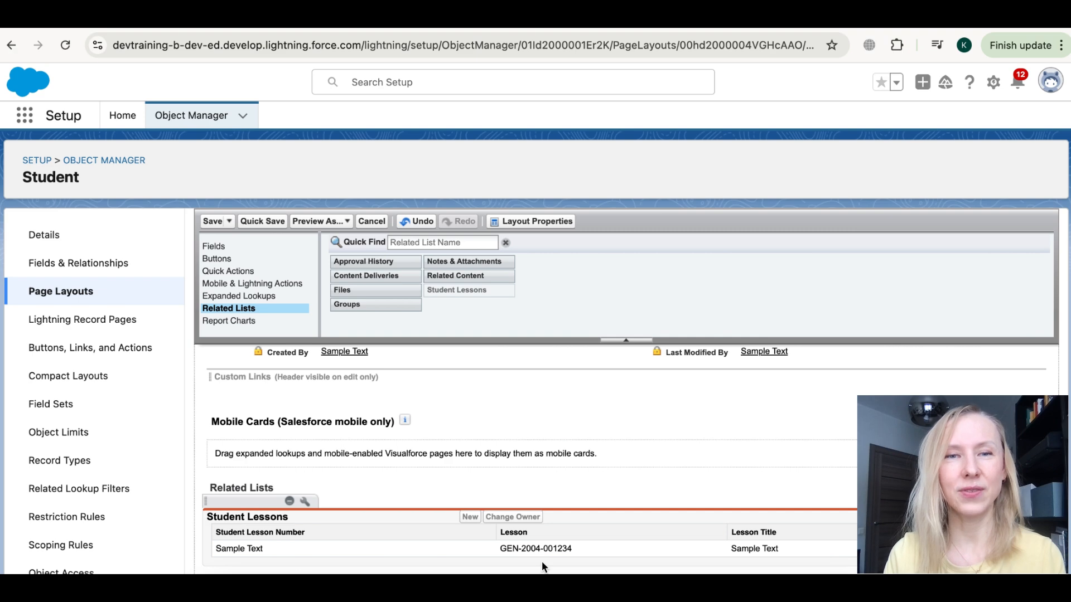
click(213, 221)
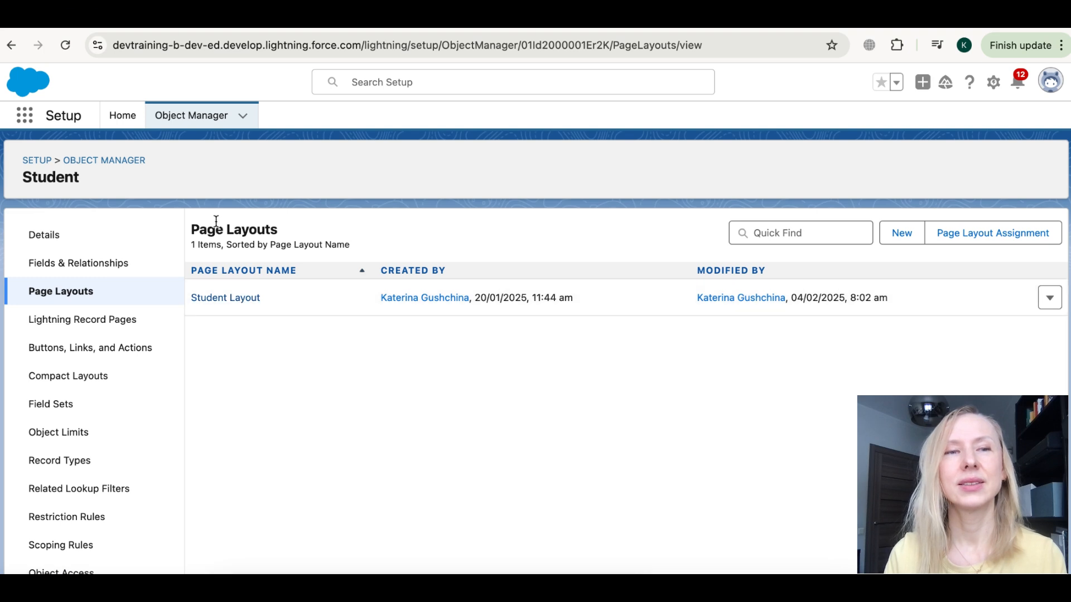
Return to the Object Manager, search for "less" and open the Lesson object's Tutorial Unit Layout for editing
click(120, 160)
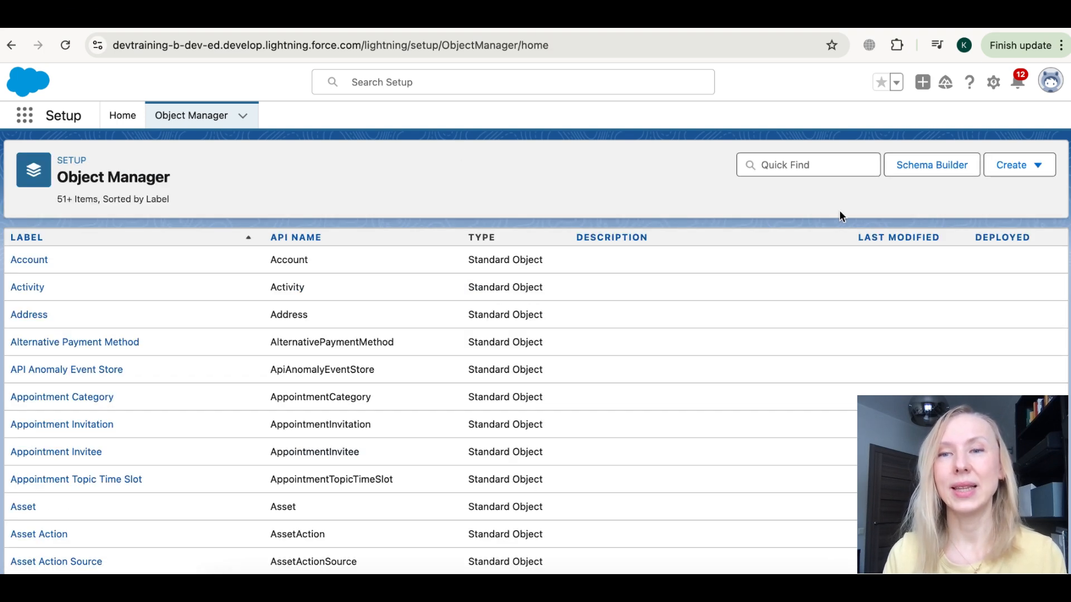
click(798, 163)
text(less)
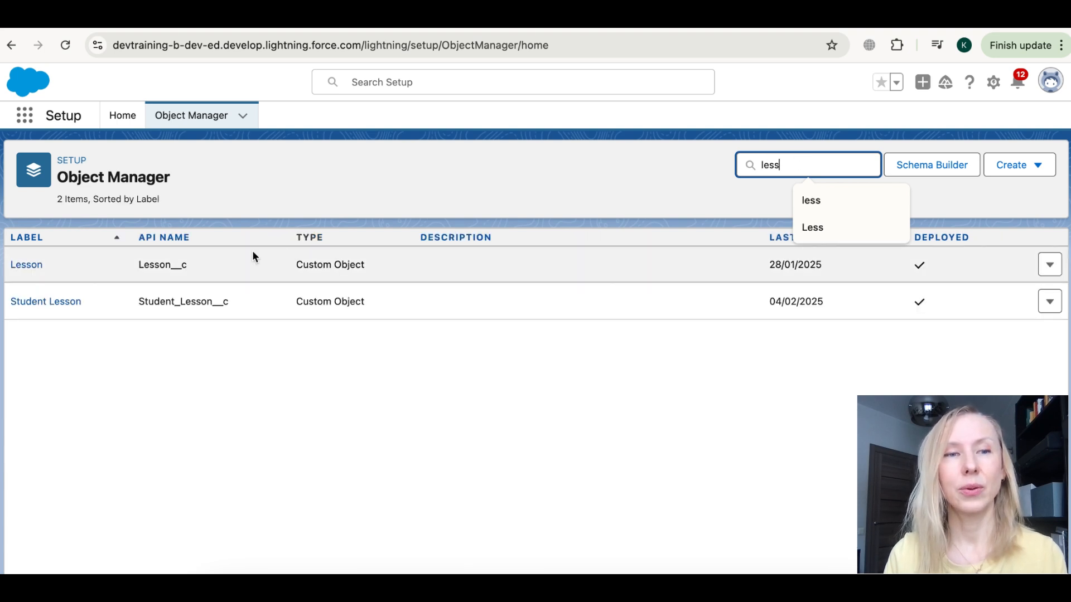
click(30, 262)
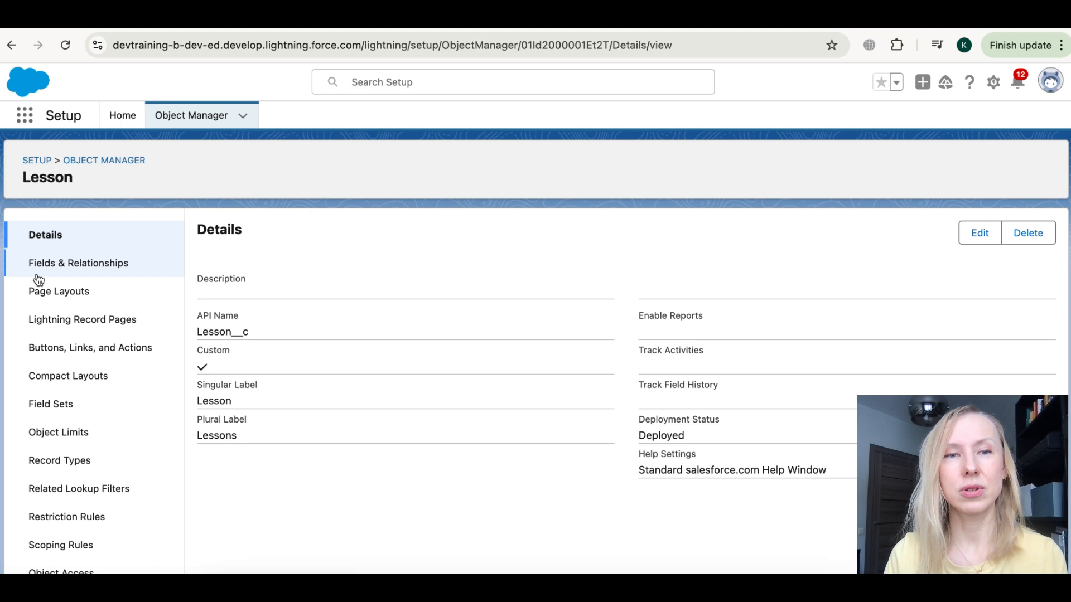
click(51, 291)
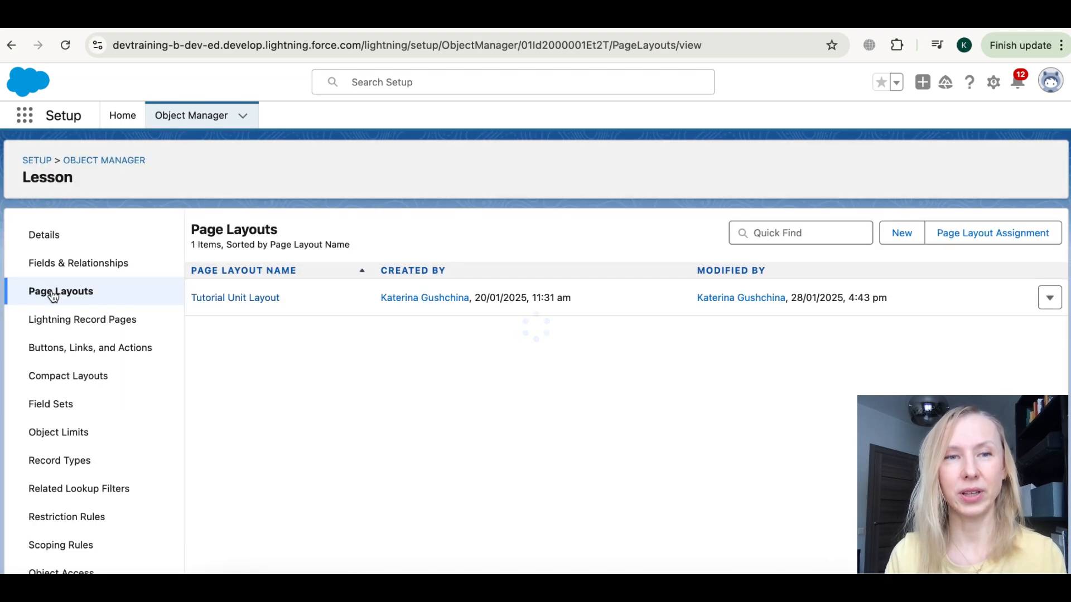
click(230, 299)
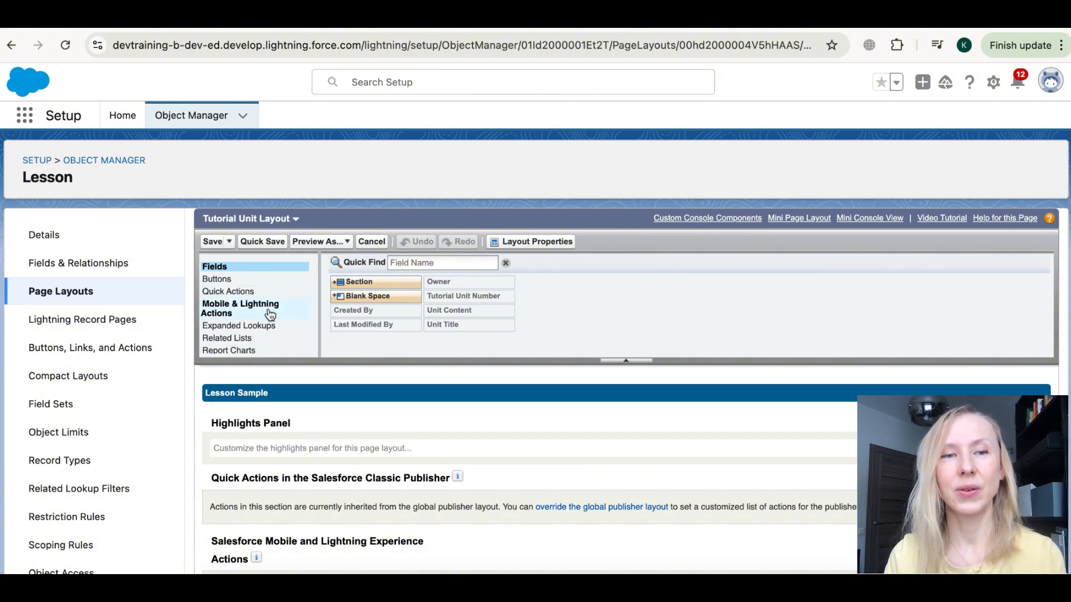
Open the Student Lessons related list properties on the Tutorial Unit Layout and add Student Name to the selected columns
click(221, 329)
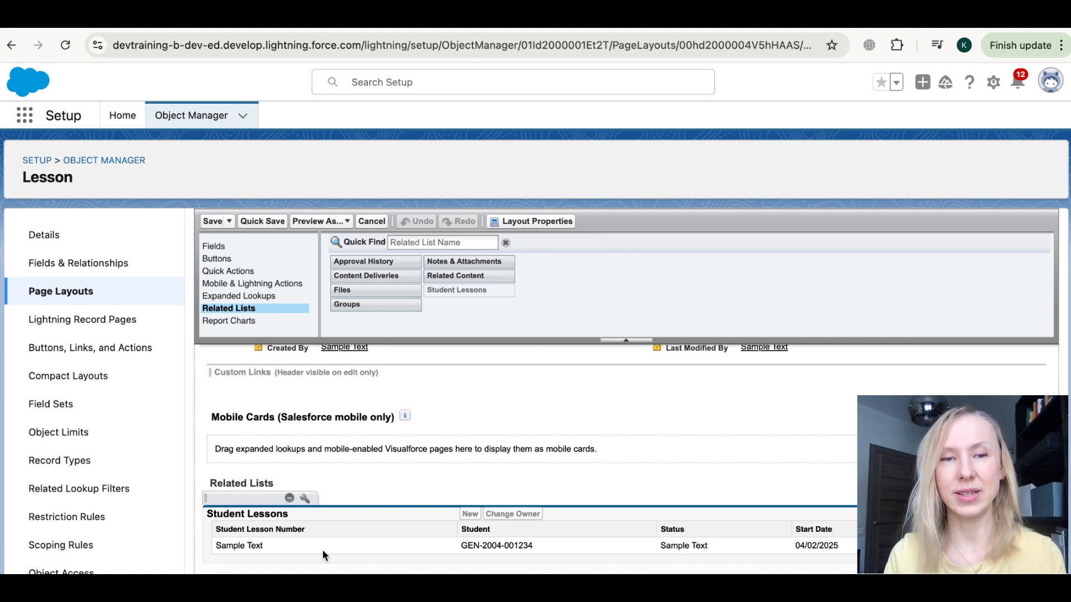
click(306, 499)
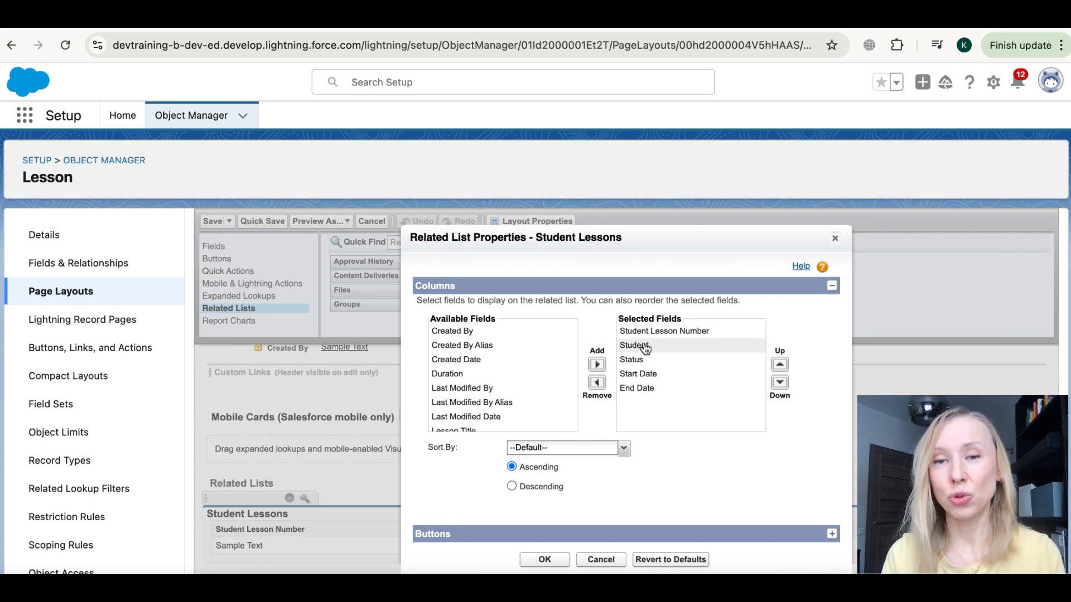
click(650, 379)
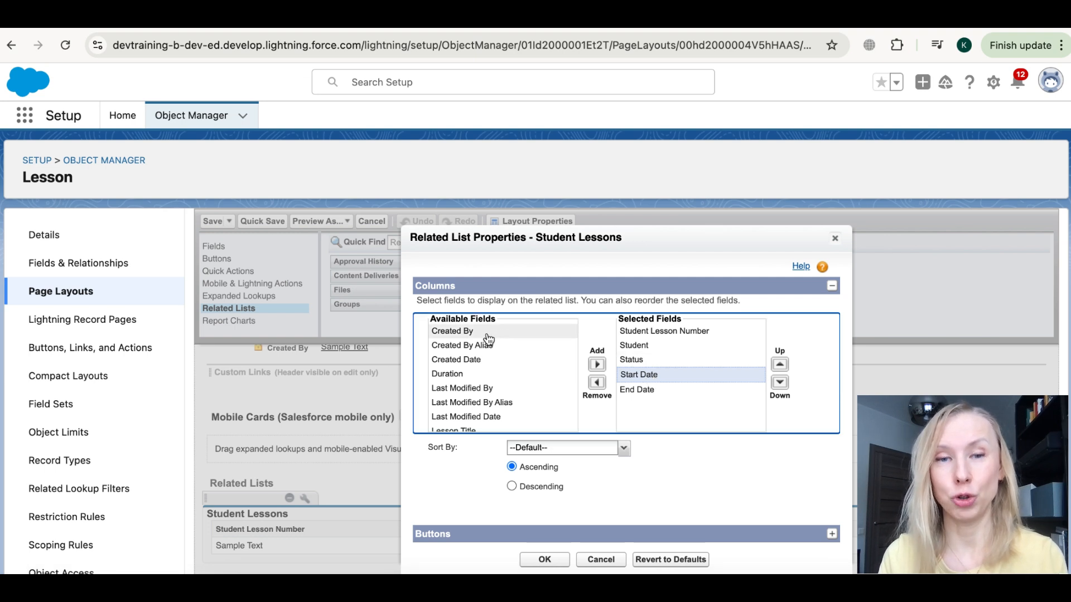
scroll(480, 370, down, 3)
scroll(479, 370, down, 2)
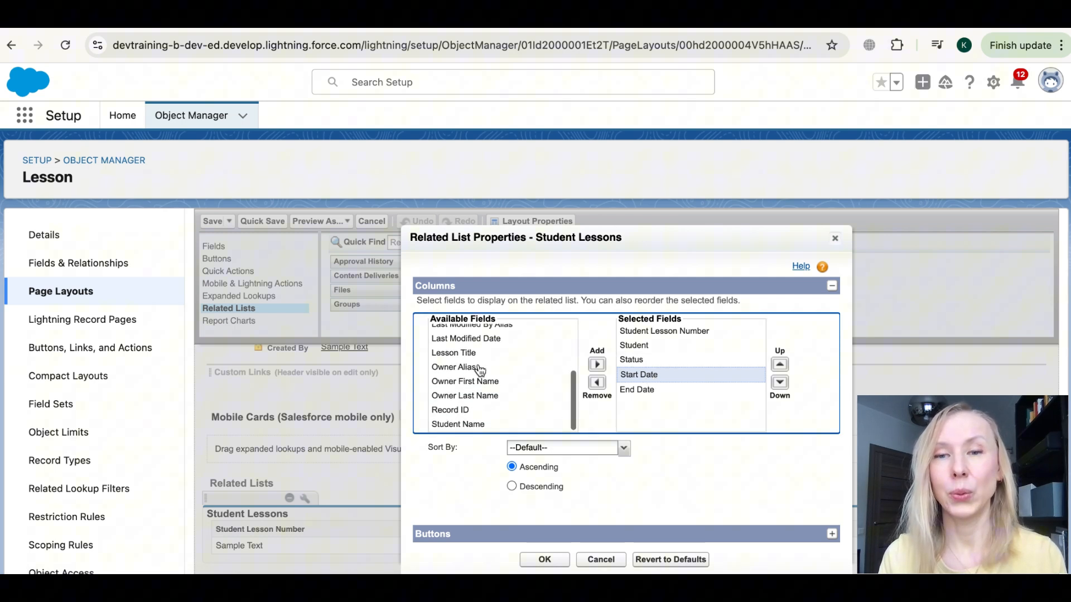
click(465, 425)
click(603, 367)
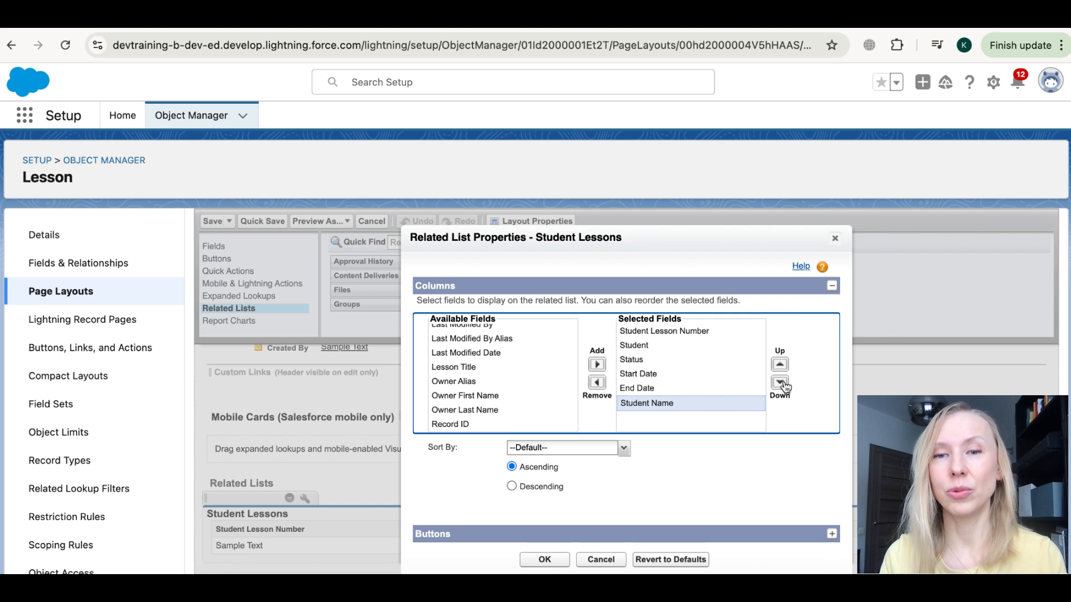
Move Student Name directly below Student in the selected columns, confirm the properties and save the Tutorial Unit Layout
click(782, 365)
click(780, 364)
click(779, 364)
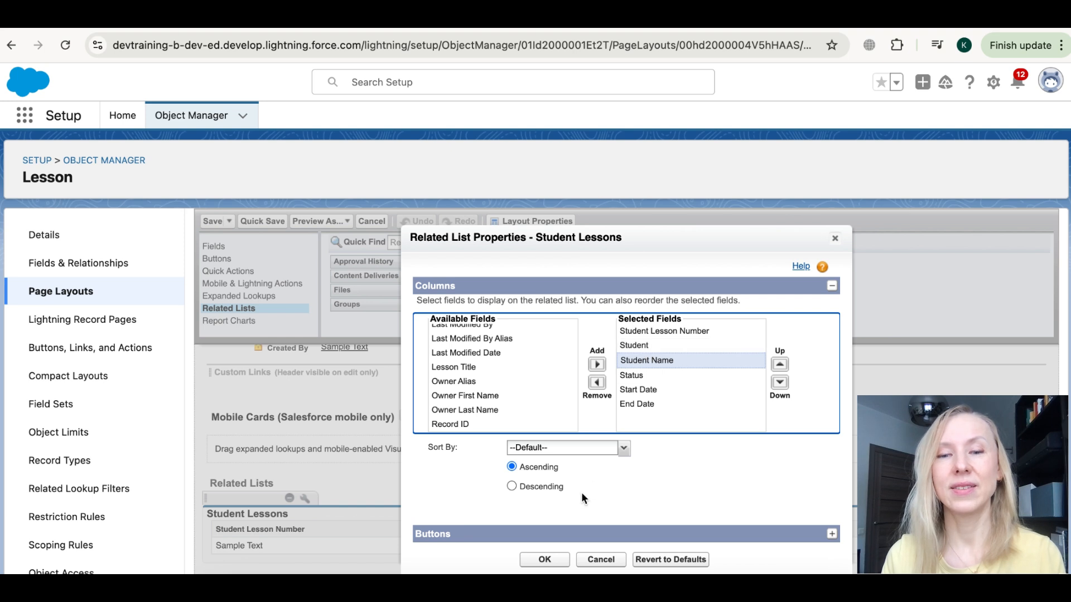
click(548, 564)
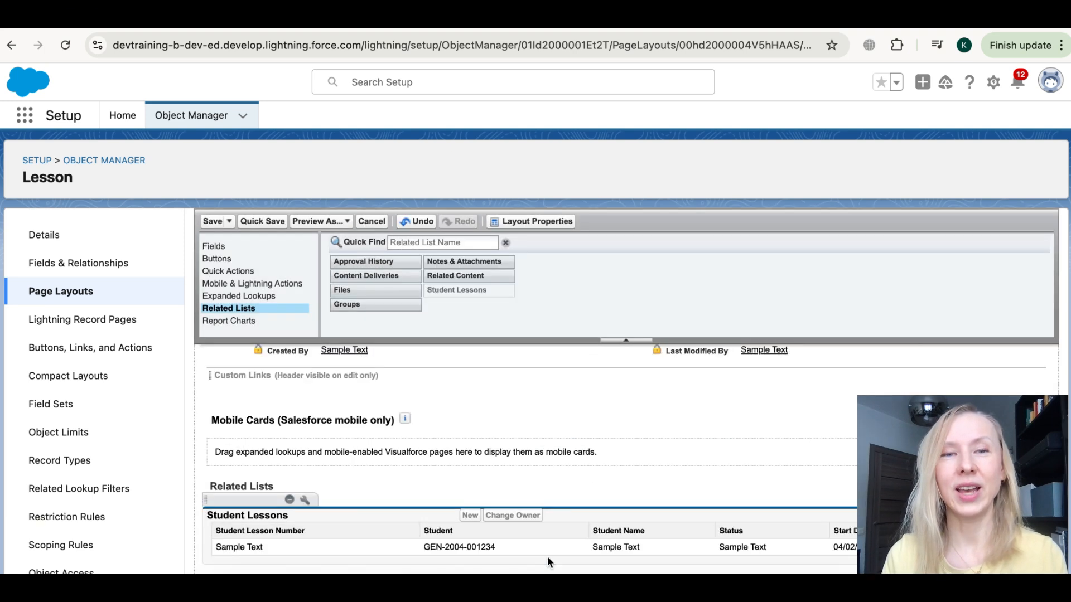
click(212, 220)
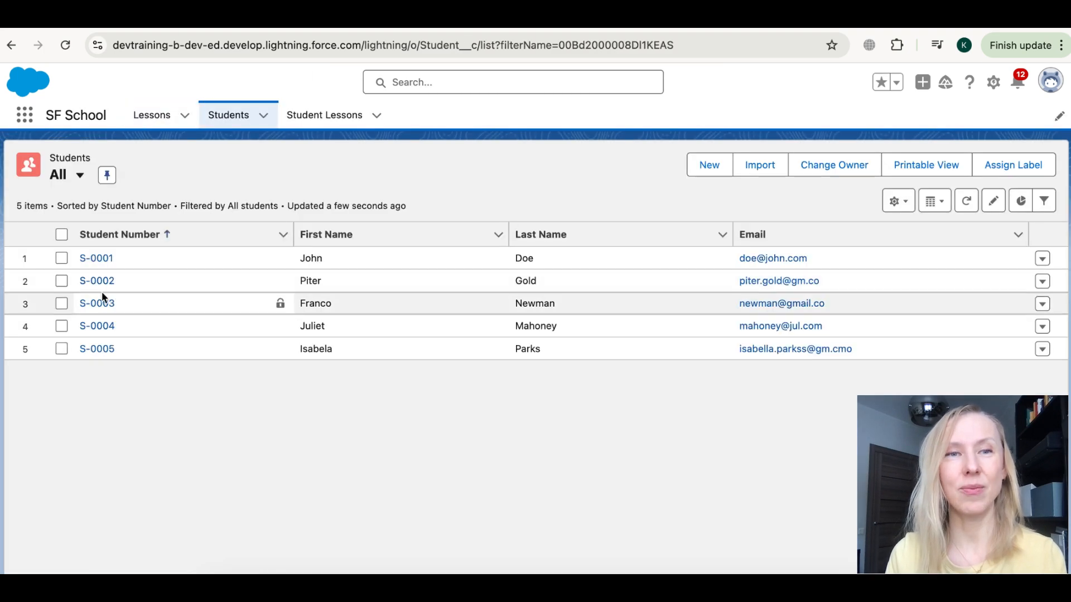
Open the third student record in the SF School app and check the Lesson Title column in its Student Lessons related list
click(99, 301)
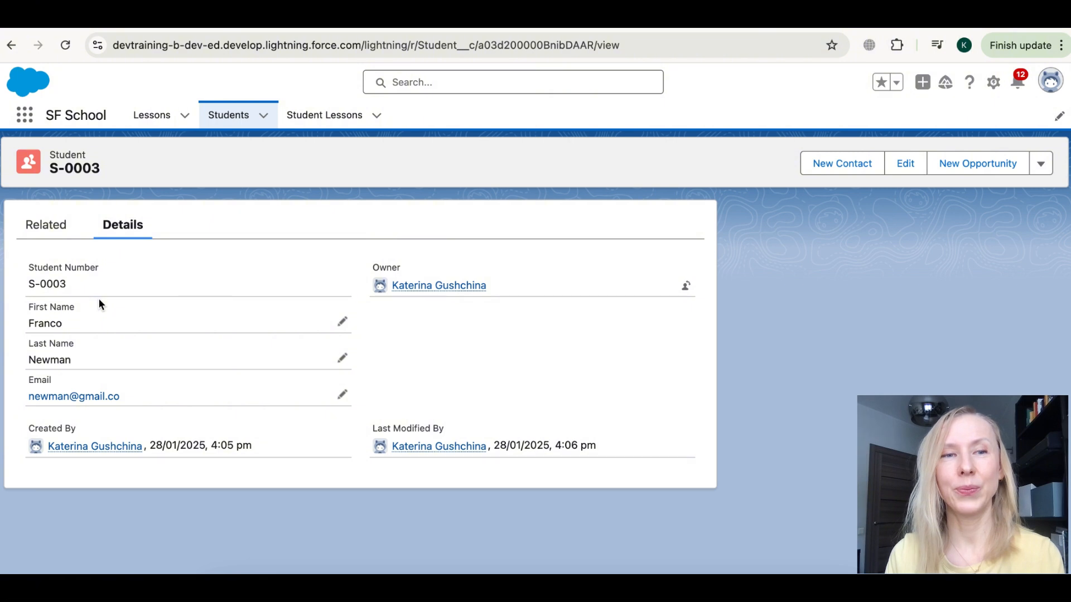
click(51, 228)
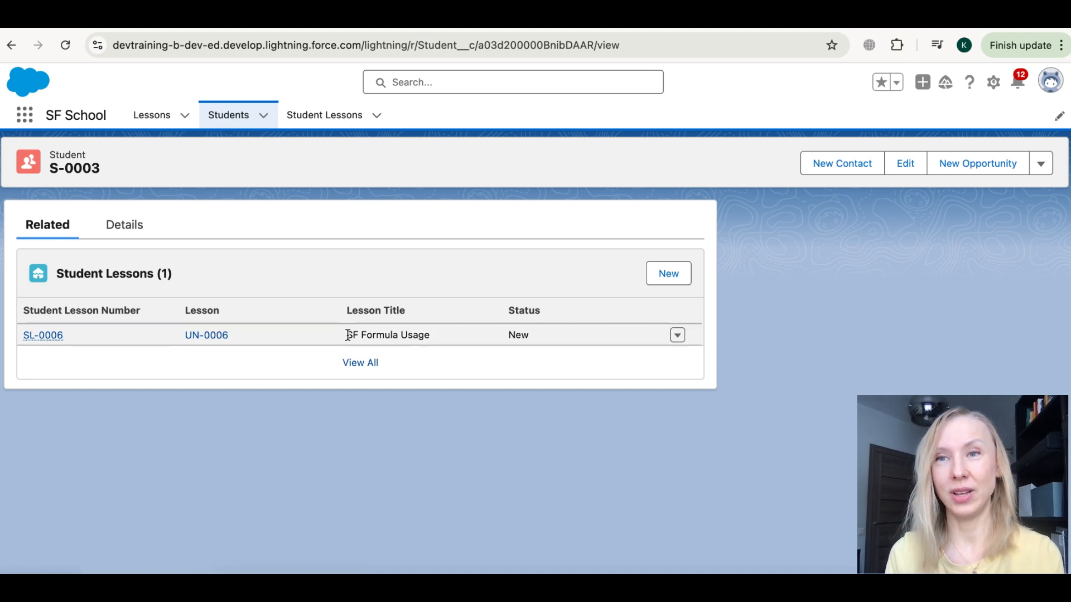
drag(346, 335, 438, 335)
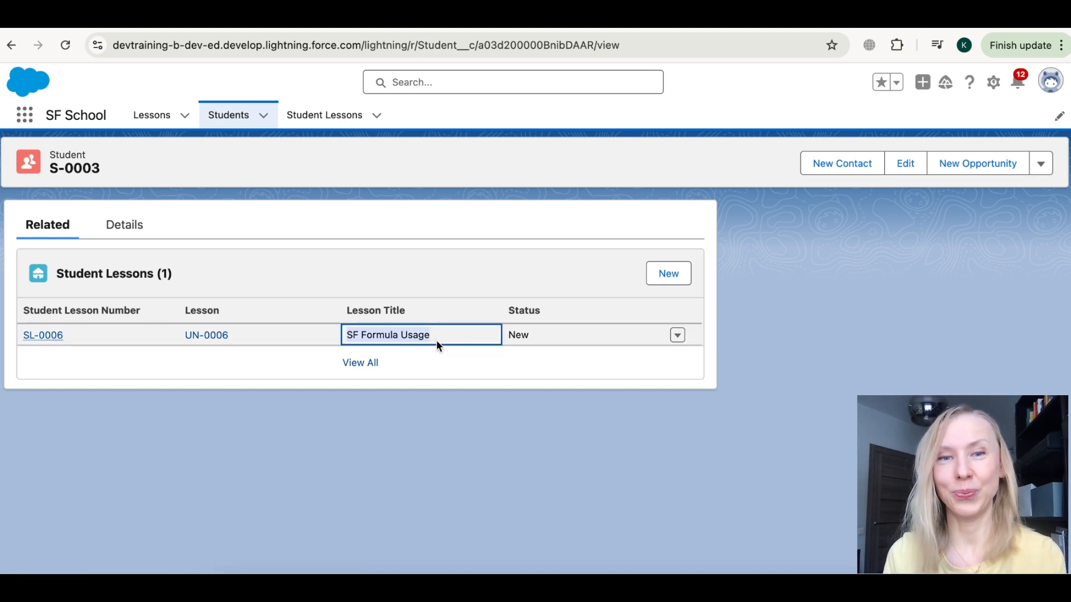
click(437, 340)
Open lesson UN-0004 from the Lessons list and check the Student Name column in its Student Lessons related list
click(157, 116)
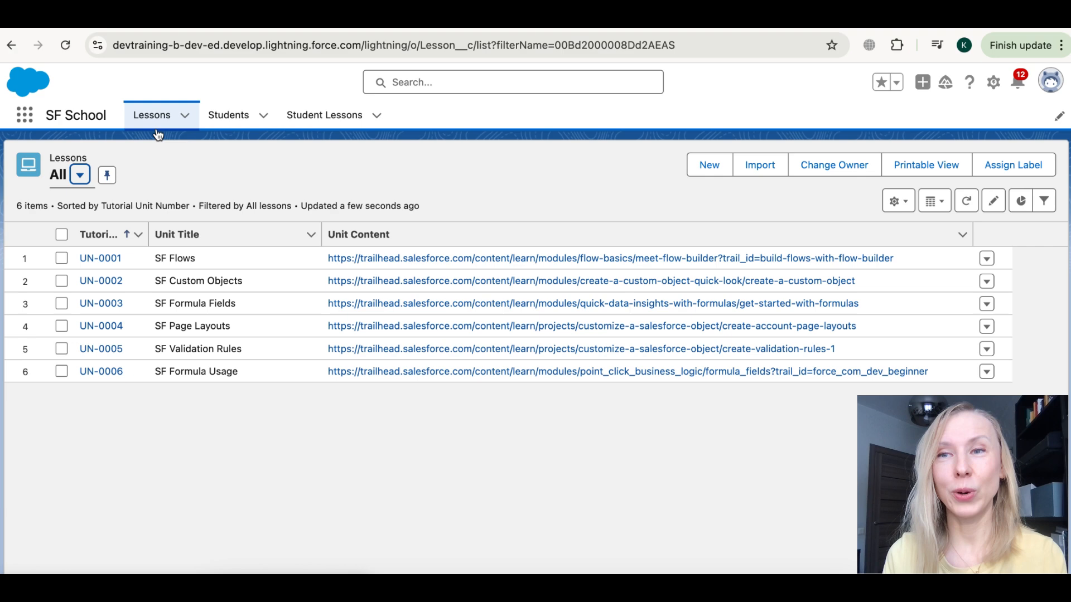
click(102, 326)
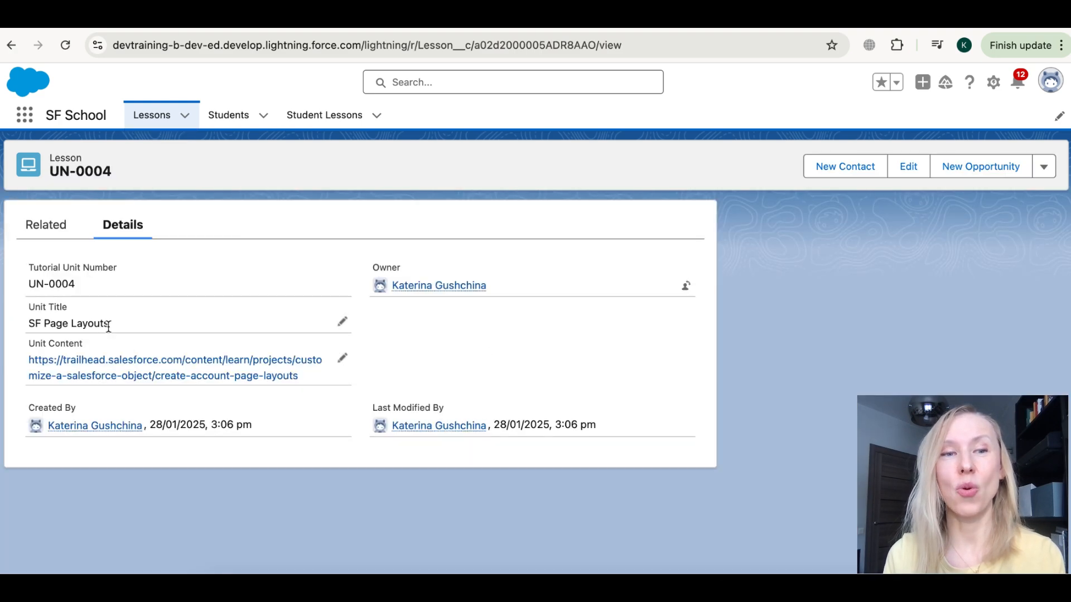
click(53, 229)
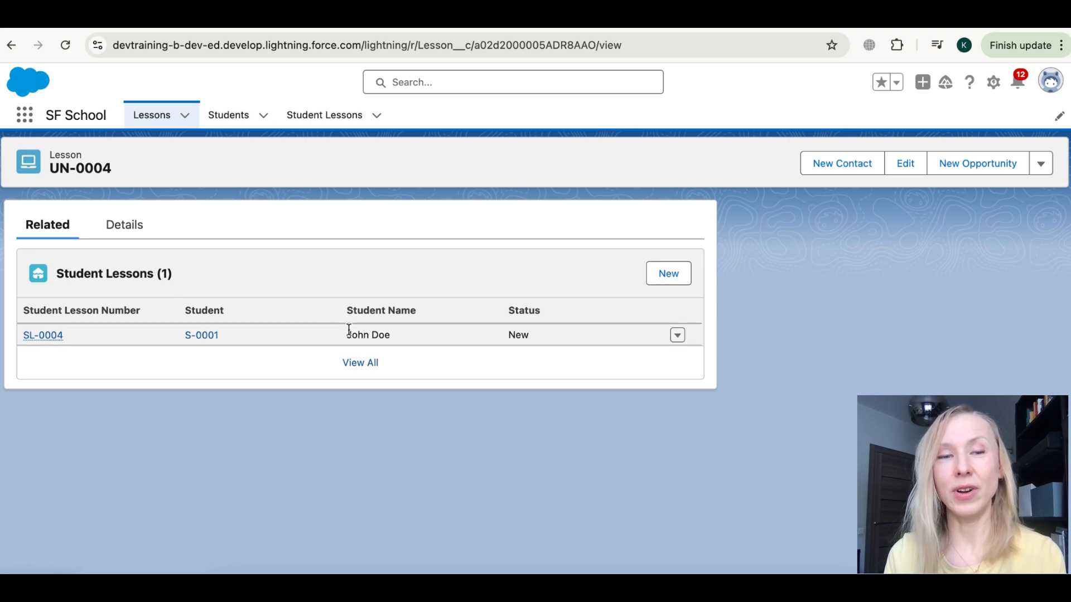
drag(349, 335, 401, 333)
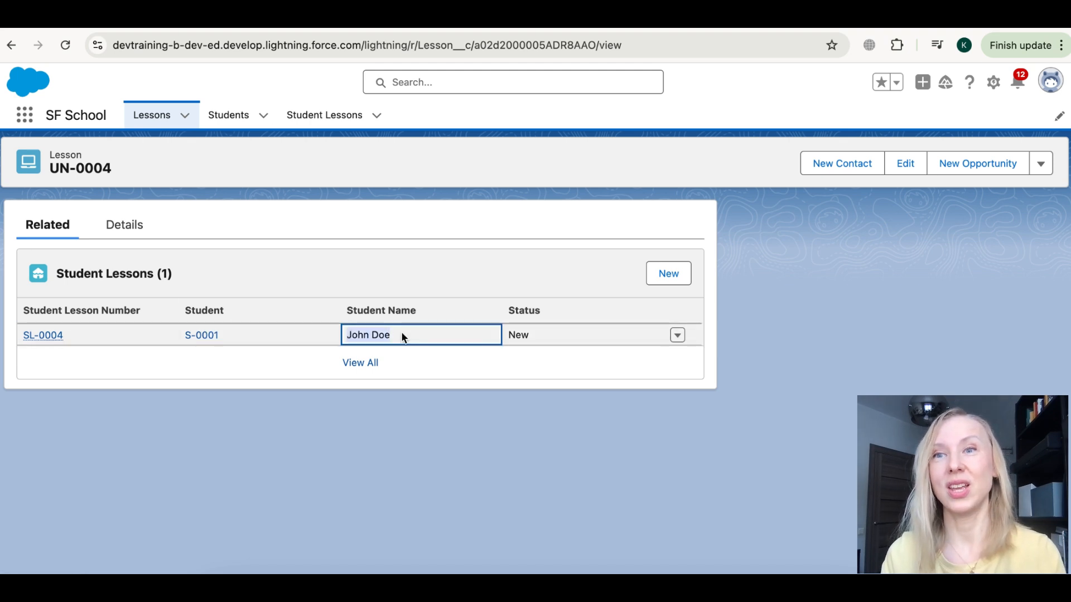
click(383, 287)
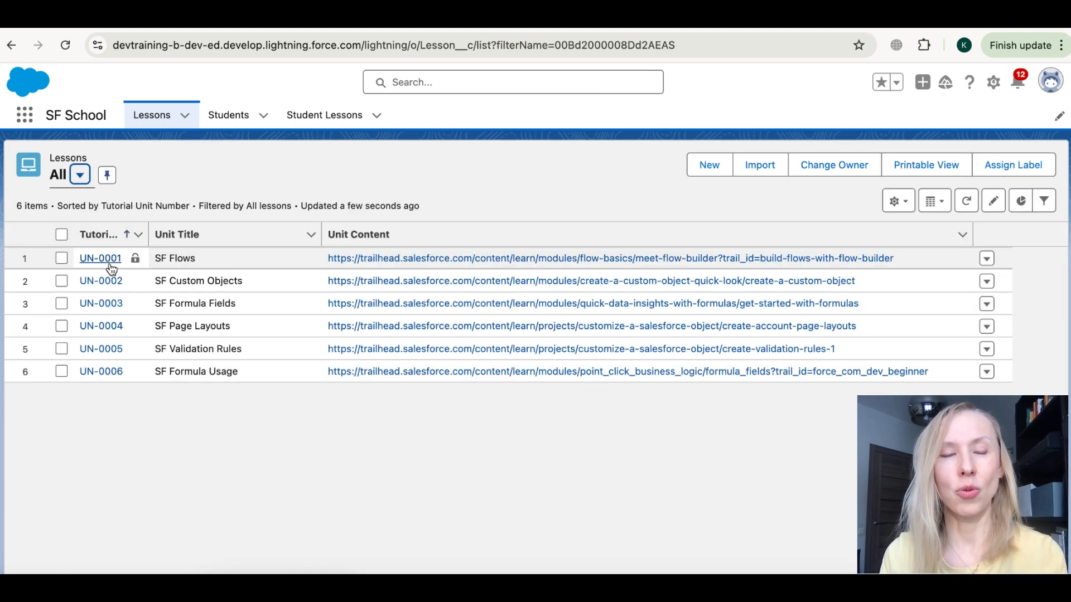
Open lesson UN-0001 from the Lessons list and check the student names in its Student Lessons related list
click(110, 259)
click(34, 231)
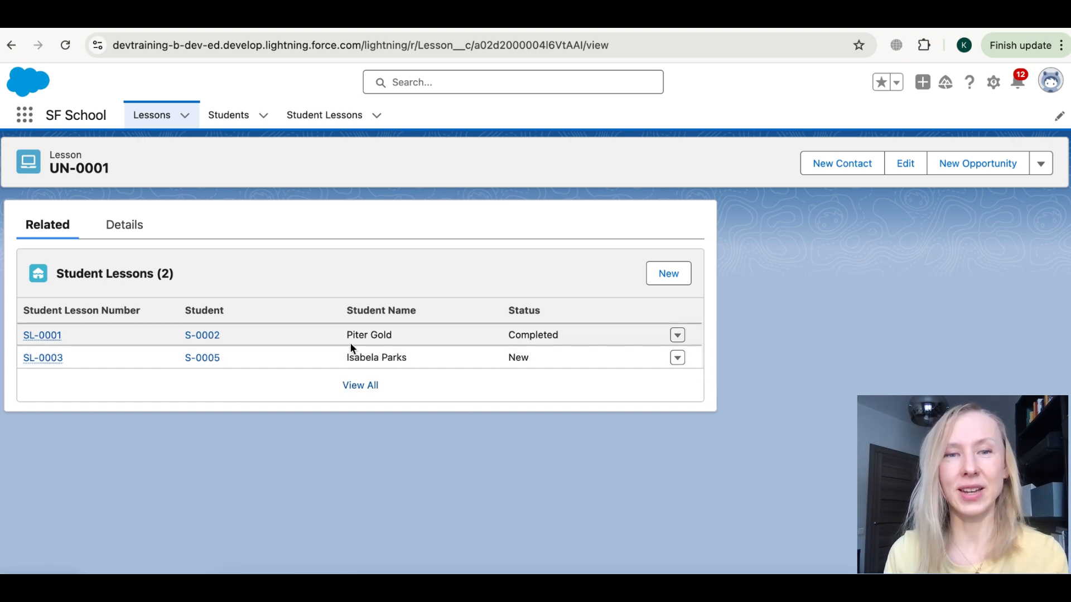
click(388, 334)
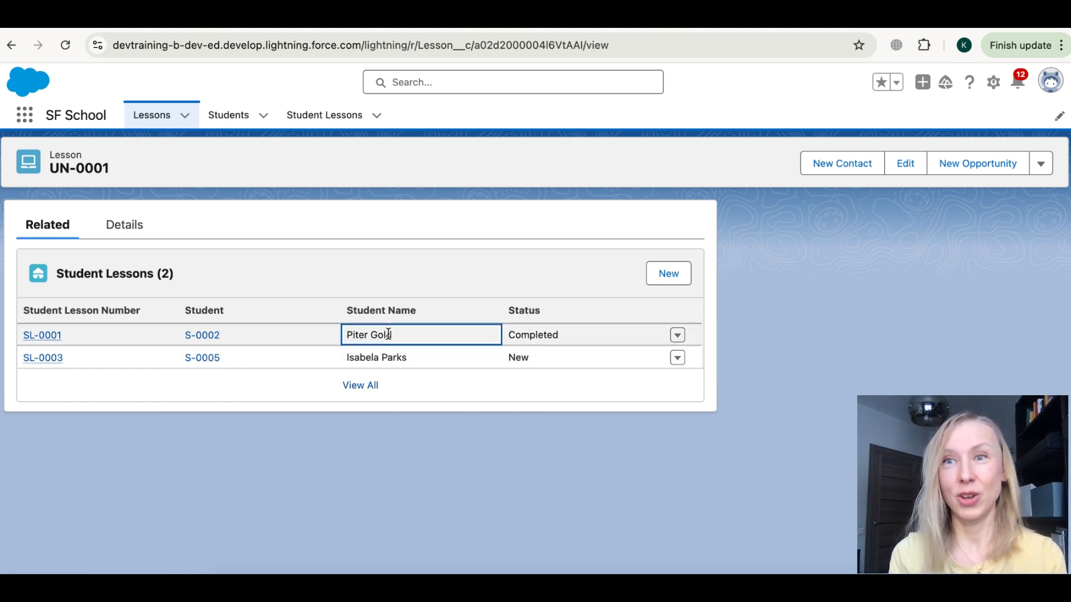